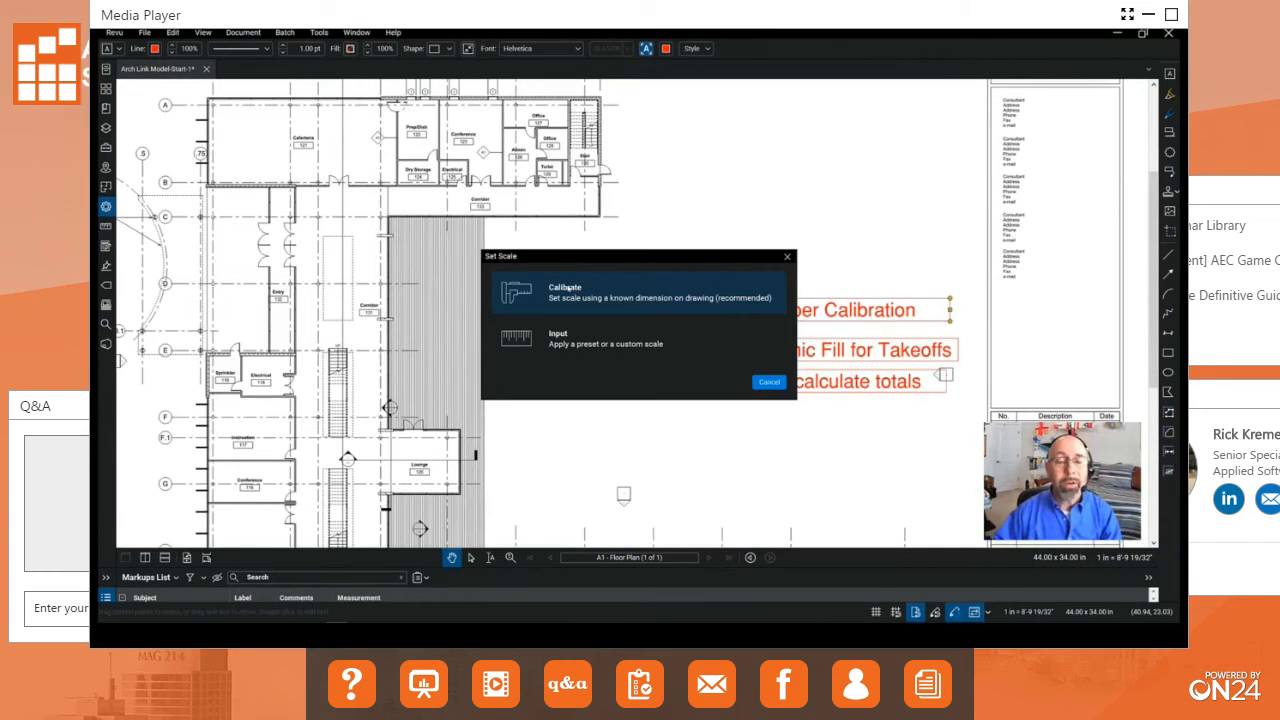
# Step: Start calibrating the scale from a known dimension and pick both ends of the 24'-0" dimension between grid lines 1 and 1.1
pyautogui.click(568, 288)
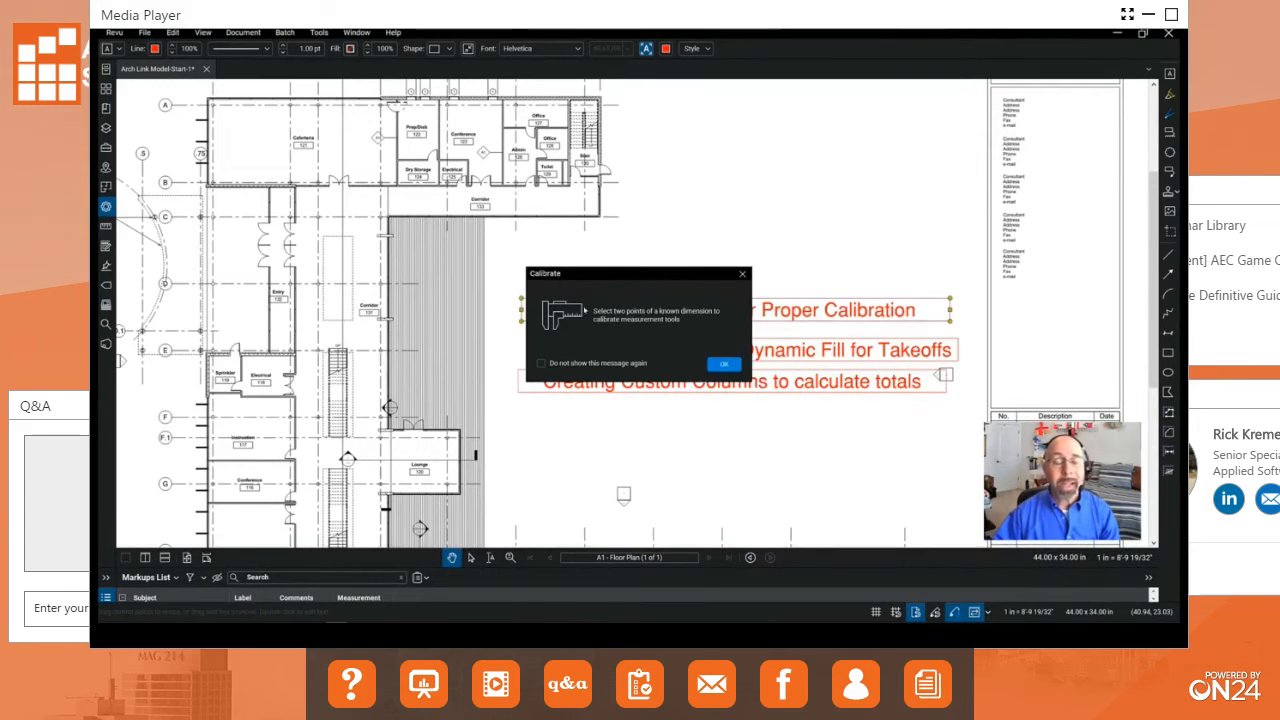
pyautogui.click(620, 314)
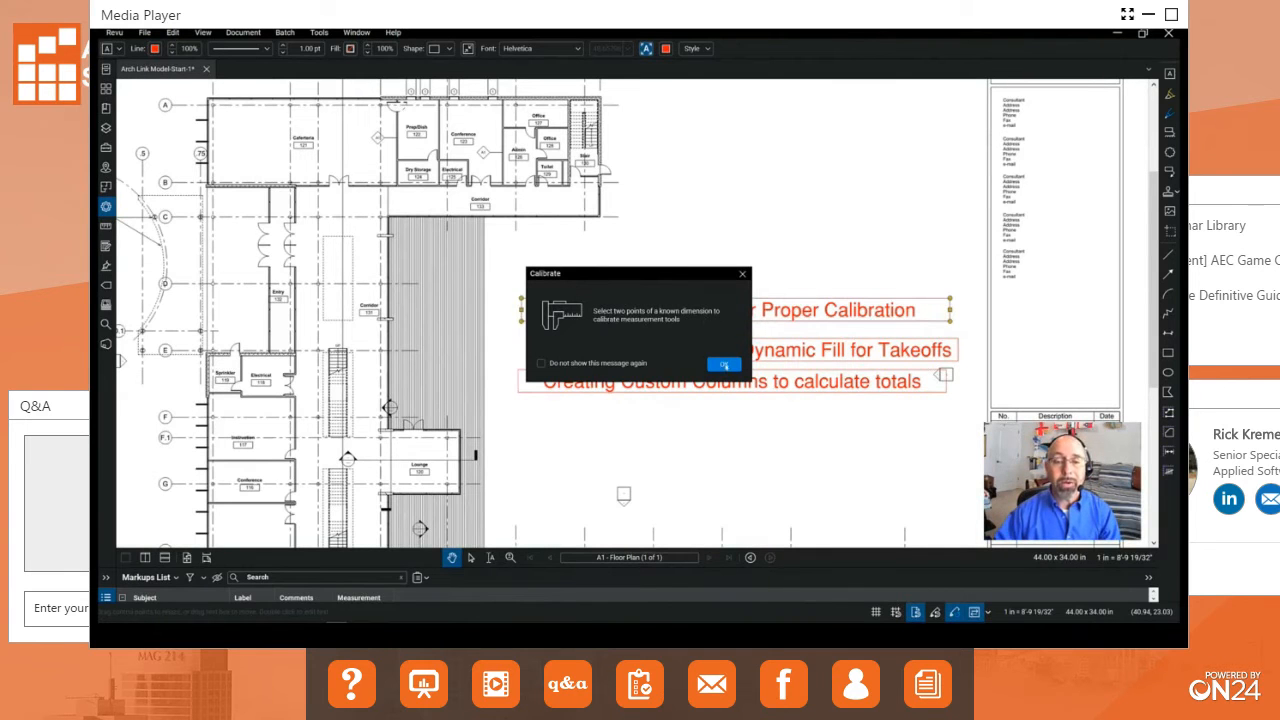
pyautogui.click(723, 363)
pyautogui.scroll(-3, 533, 284)
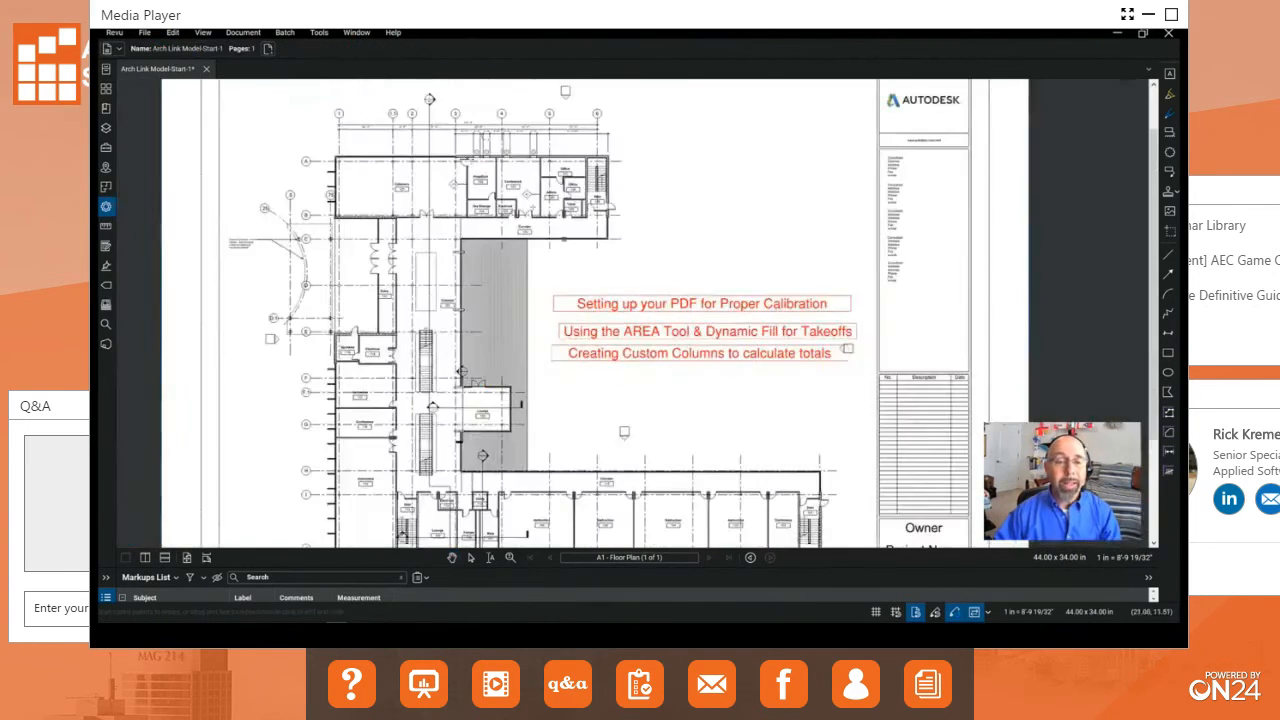
pyautogui.scroll(5, 533, 284)
pyautogui.scroll(3, 533, 284)
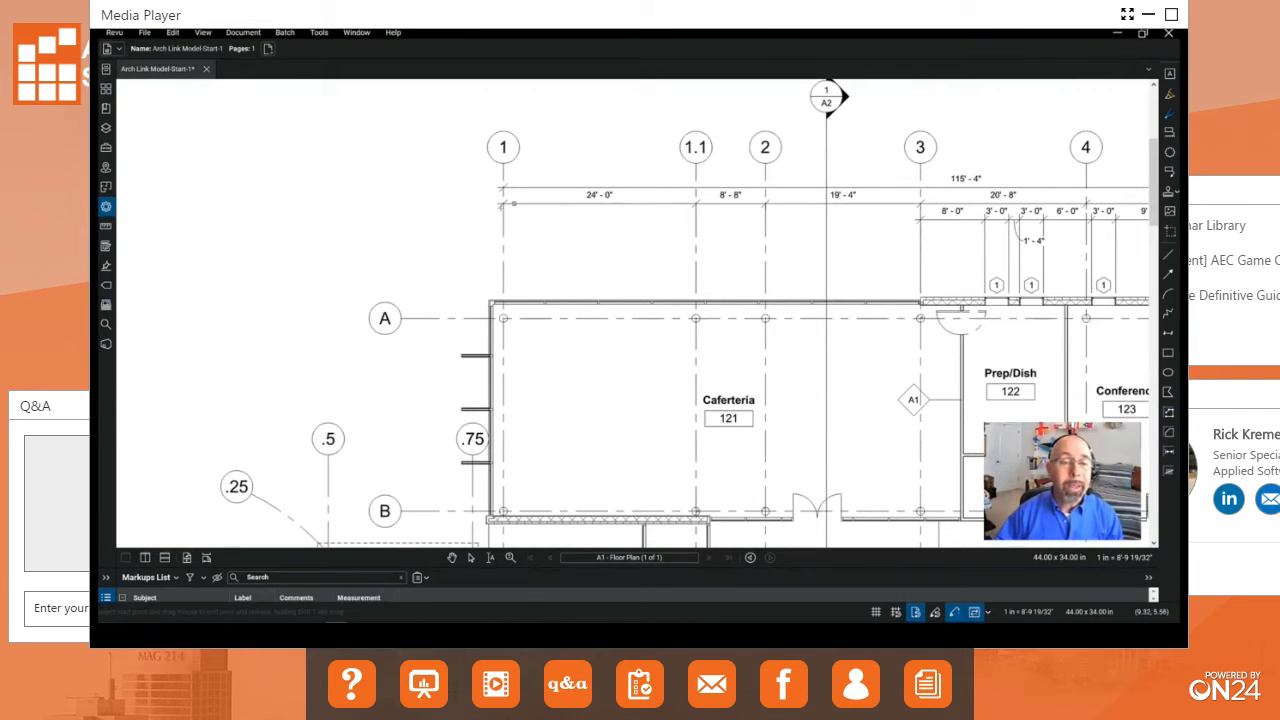
pyautogui.scroll(3, 503, 203)
pyautogui.click(504, 201)
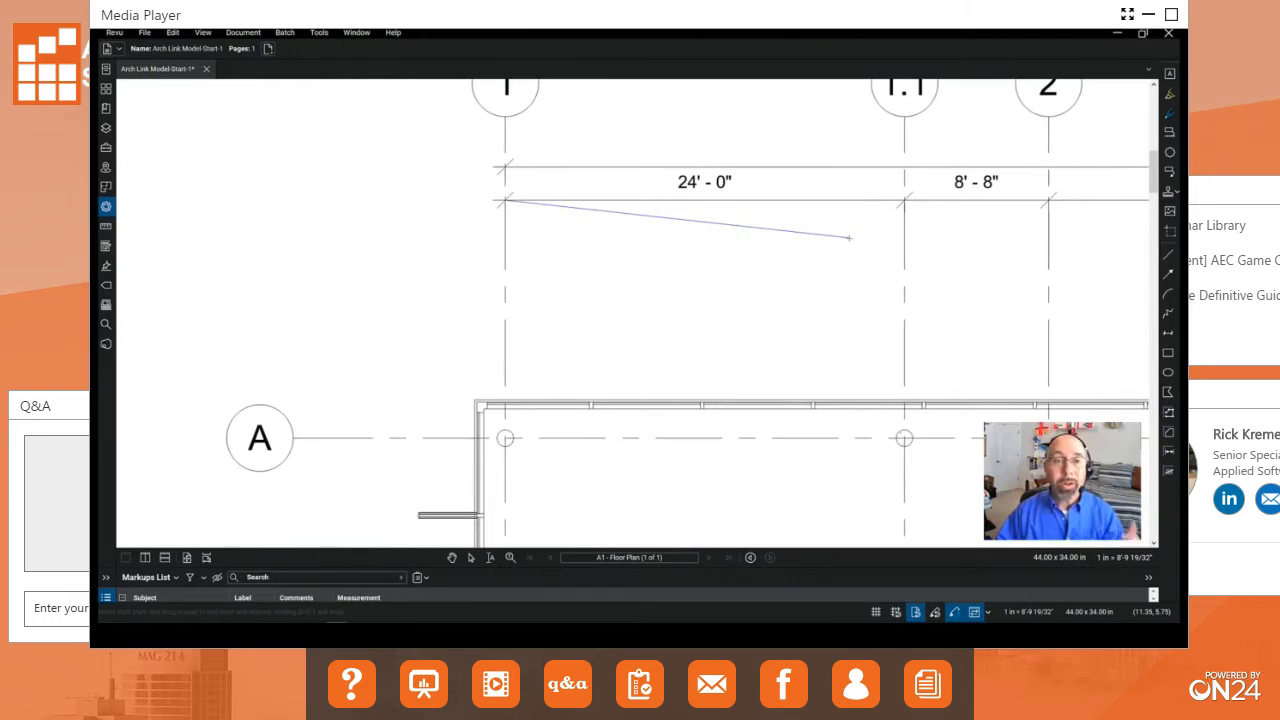
pyautogui.press('shift')
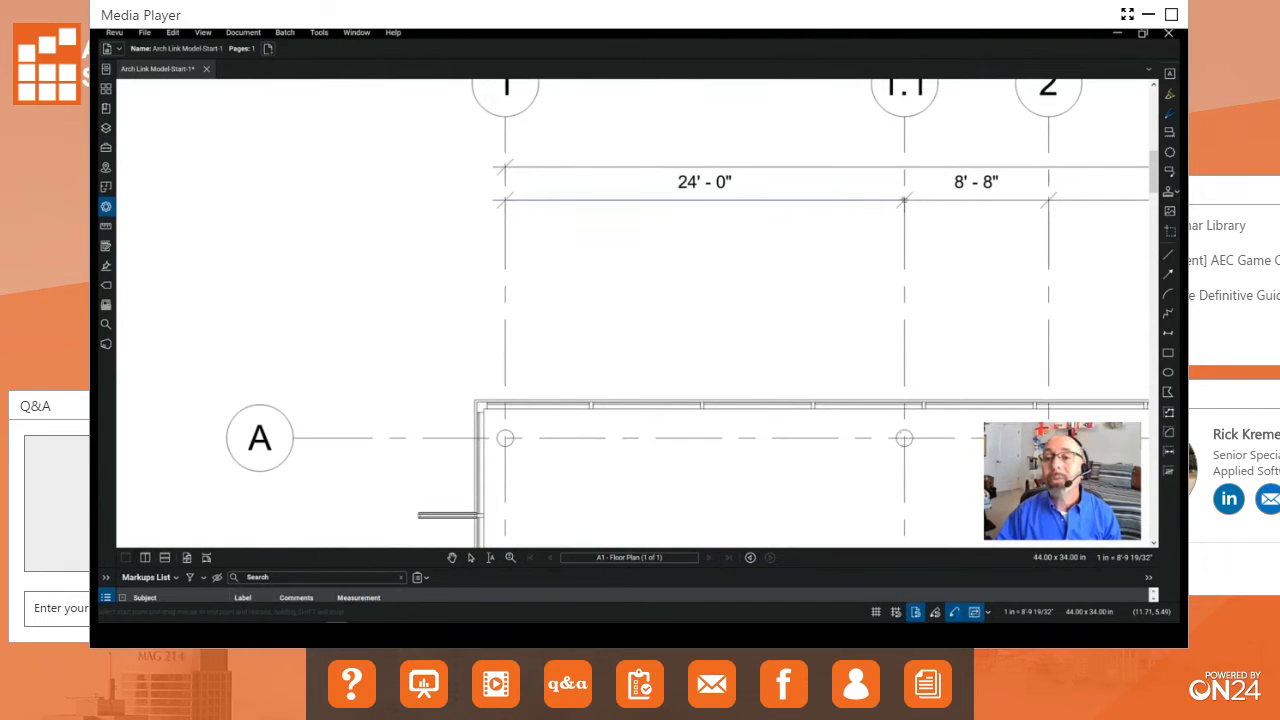
pyautogui.click(903, 200)
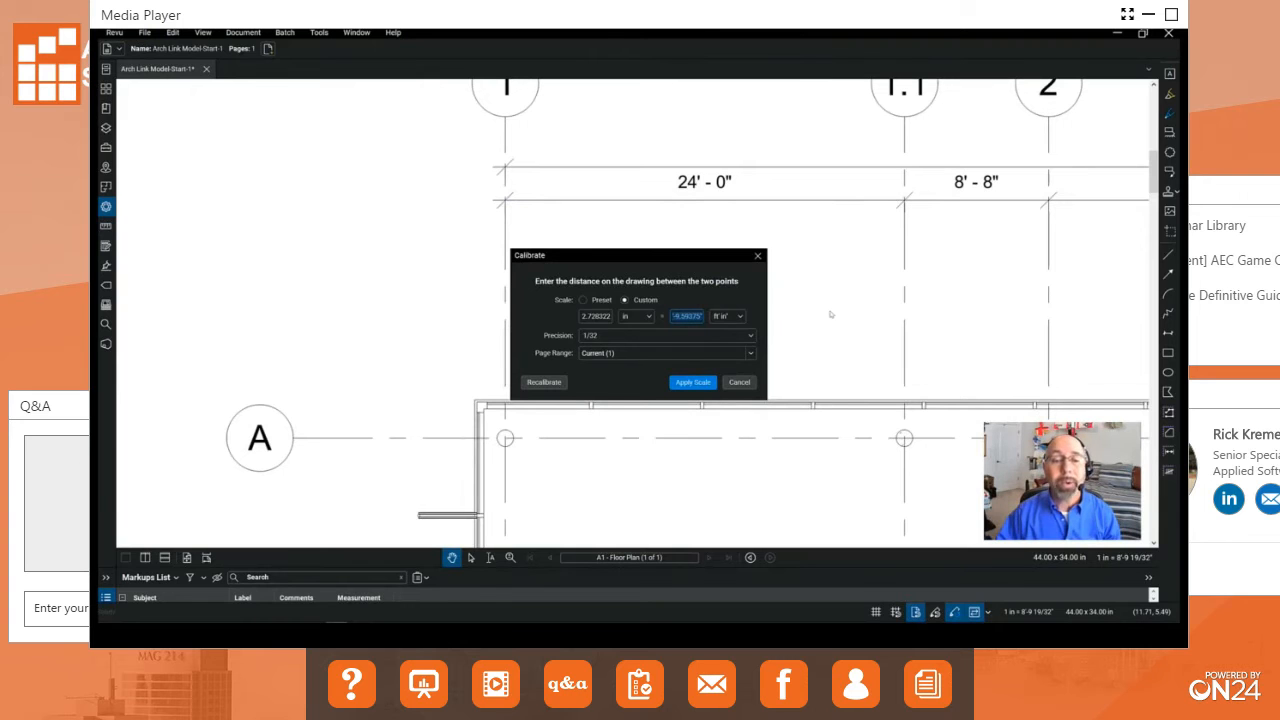
# Step: Set the calibrated distance to 24'-0" with a precision of 1 and apply the scale to the current page
pyautogui.doubleClick(690, 317)
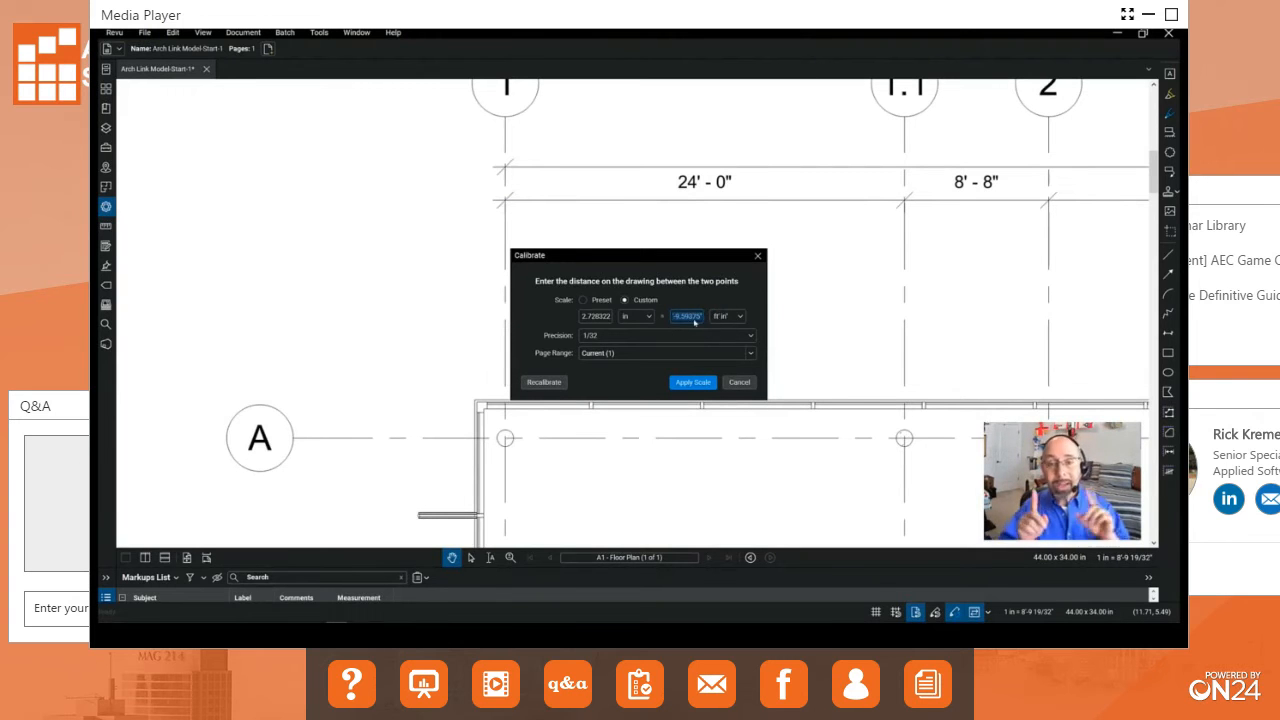
pyautogui.write('24\'0"')
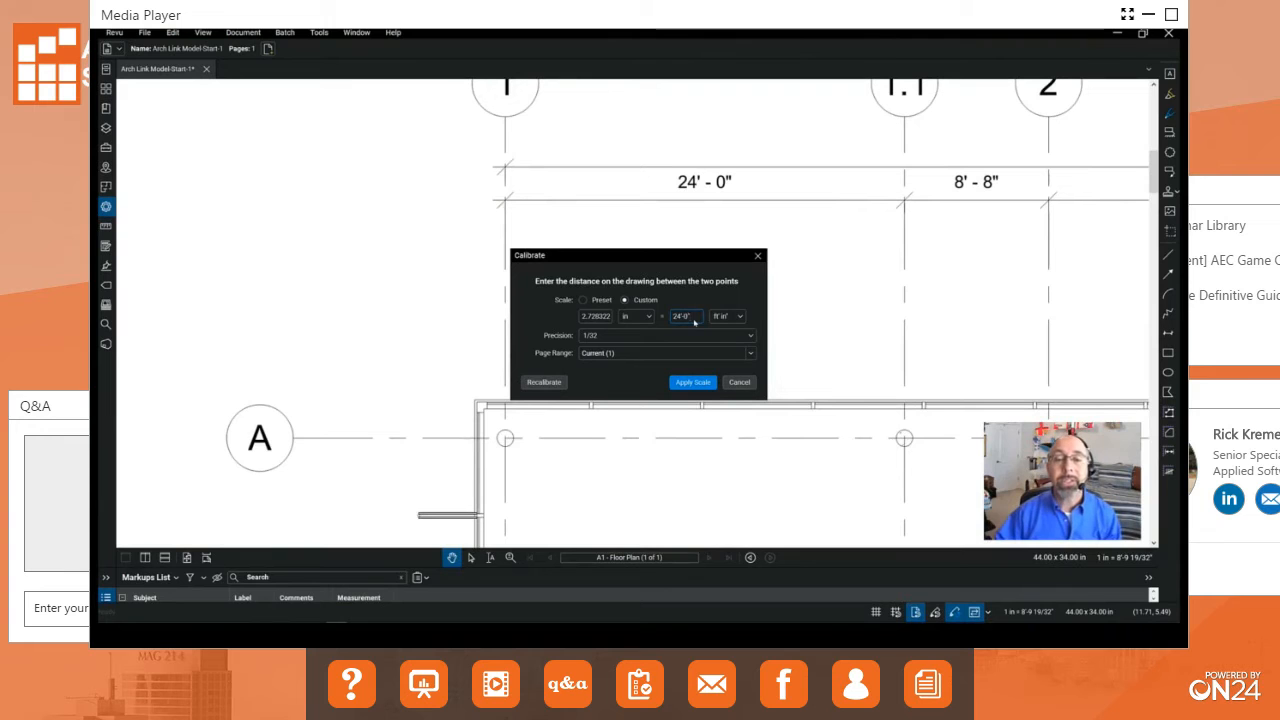
pyautogui.click(646, 336)
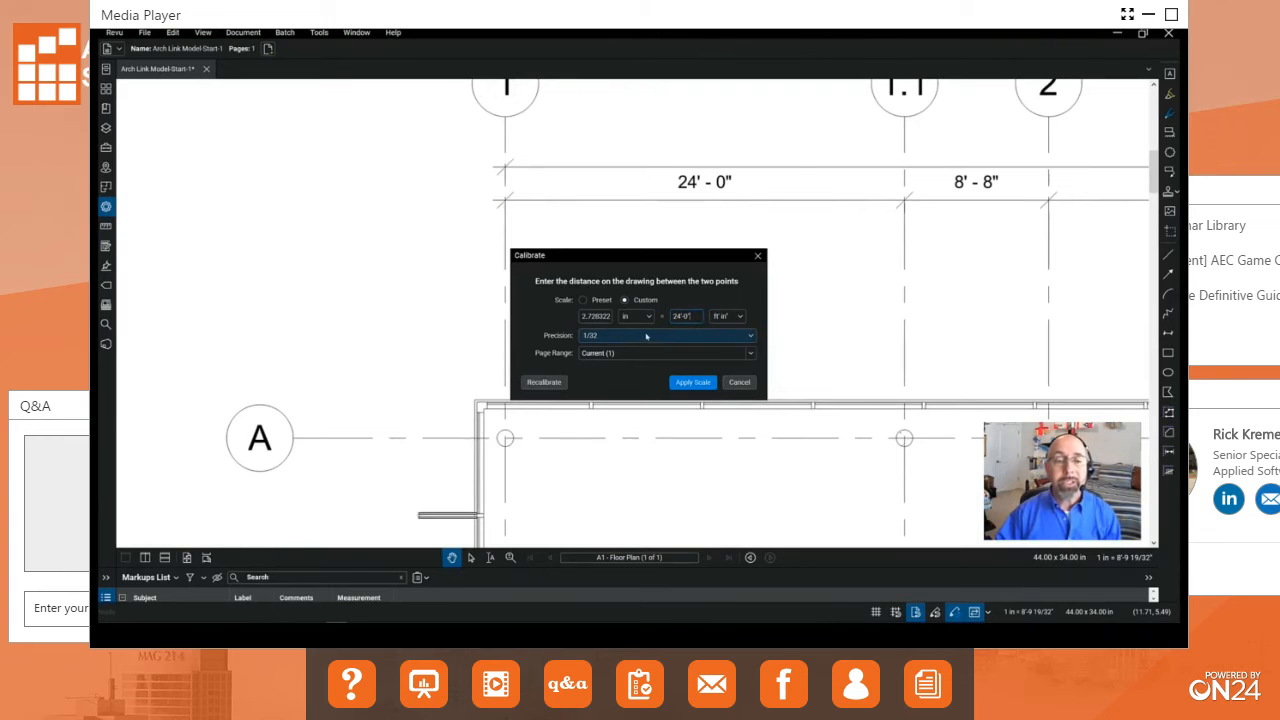
pyautogui.click(619, 355)
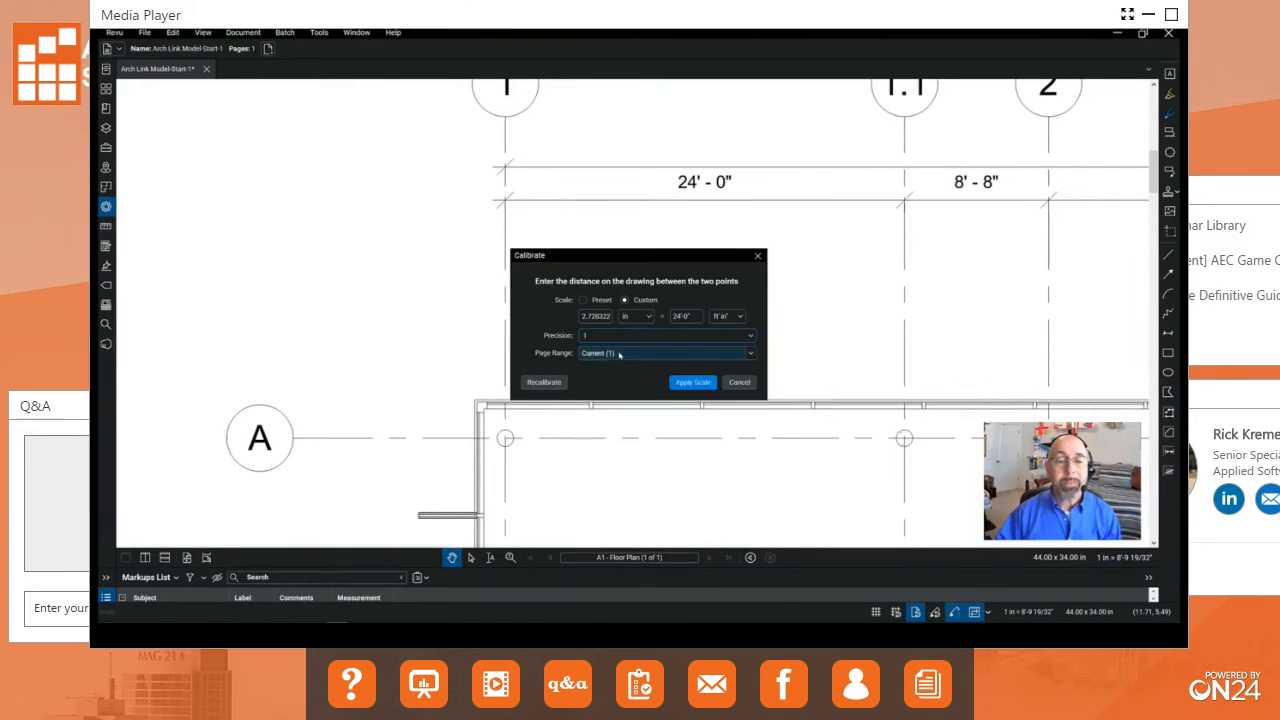
pyautogui.click(692, 383)
# Step: Check the calibration by measuring the length between grid lines 1 and 1.1 above the cafeteria, and delete that measurement
pyautogui.scroll(-3, 694, 384)
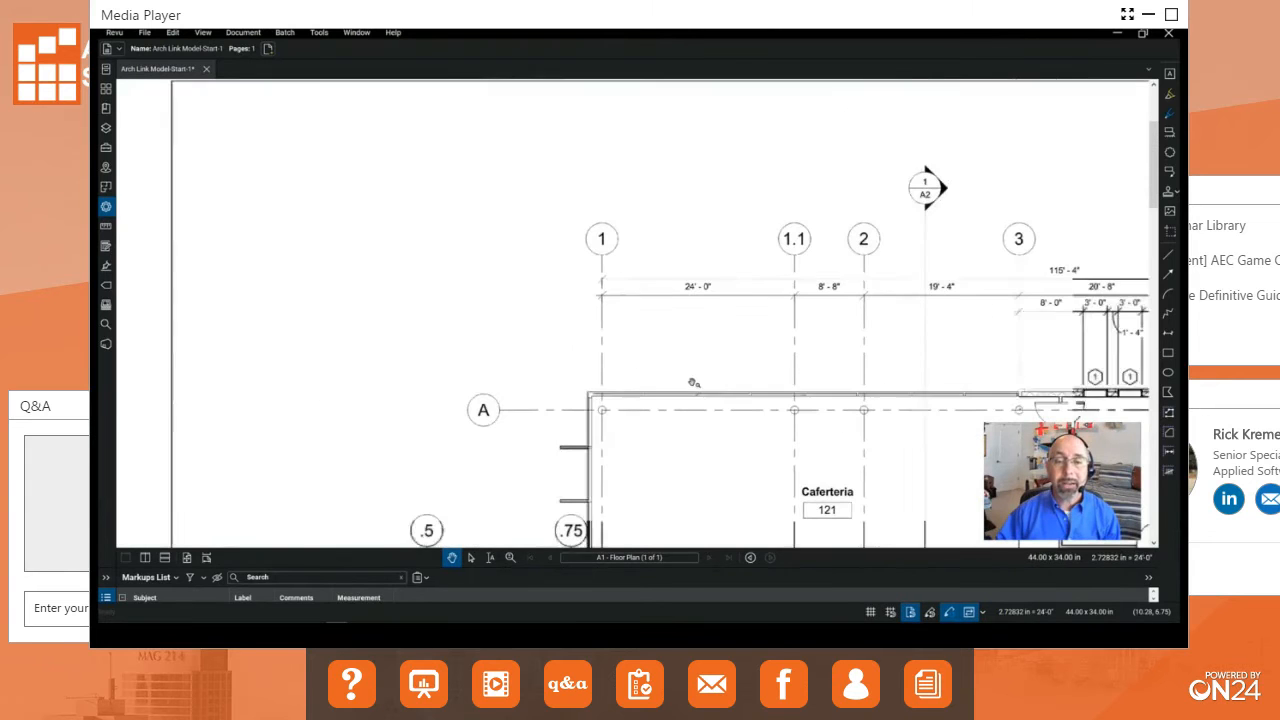
pyautogui.moveTo(694, 384); pyautogui.dragTo(638, 344)
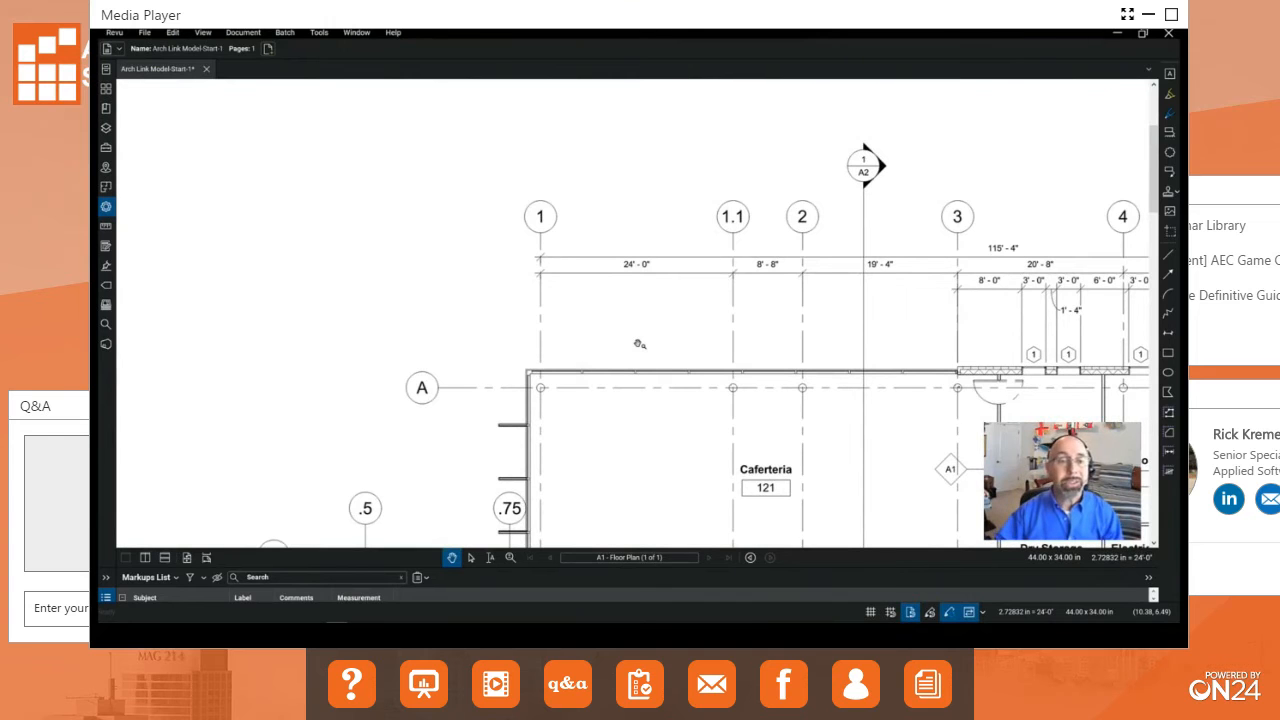
pyautogui.click(319, 32)
pyautogui.moveTo(350, 74)
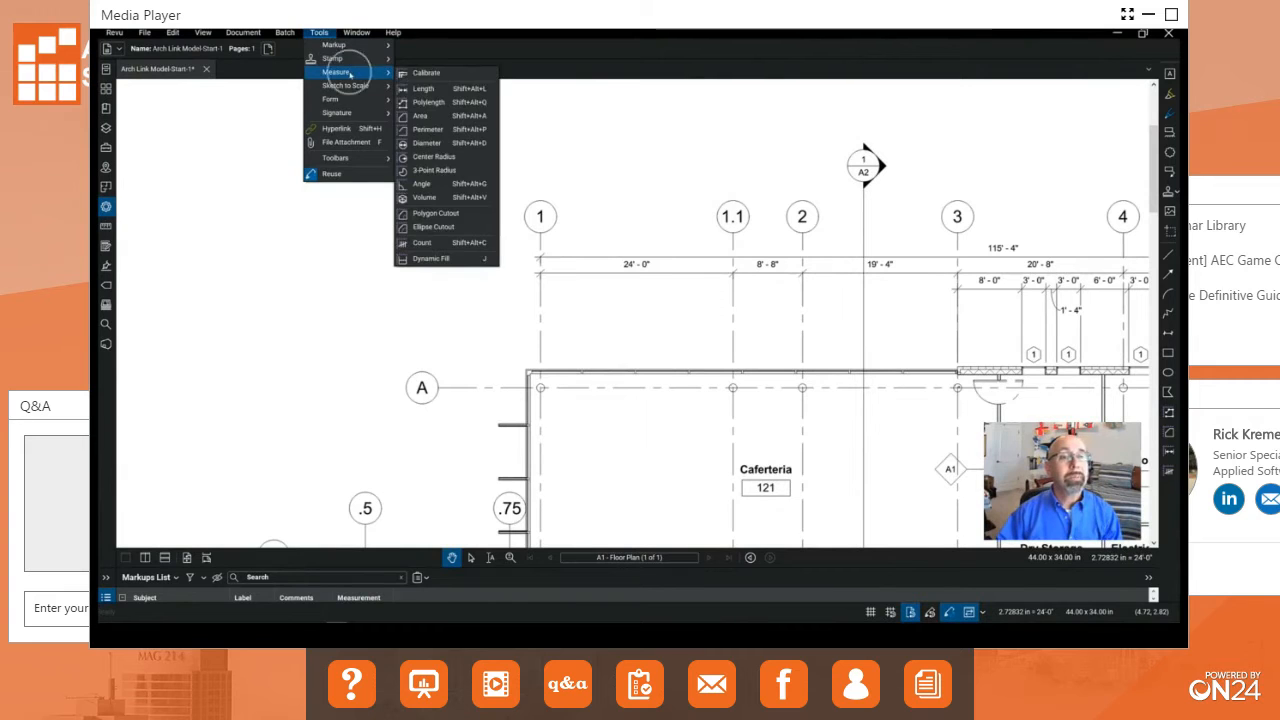
pyautogui.click(434, 93)
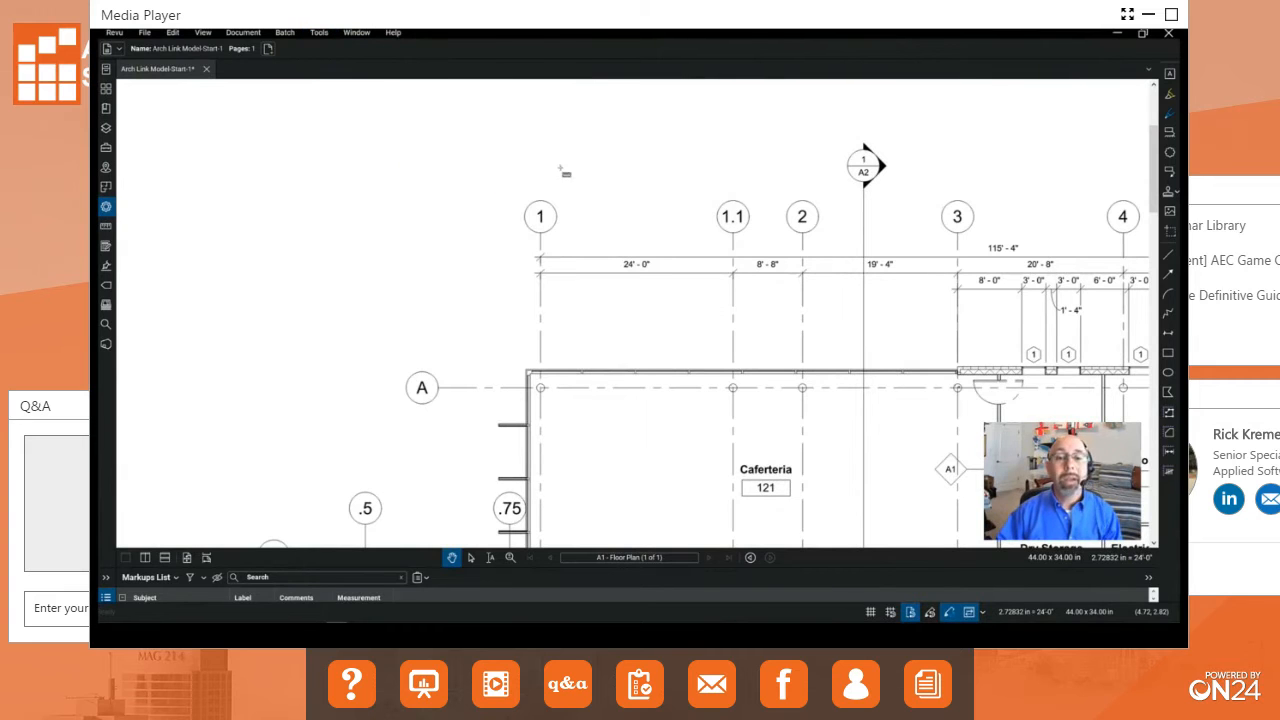
pyautogui.click(540, 242)
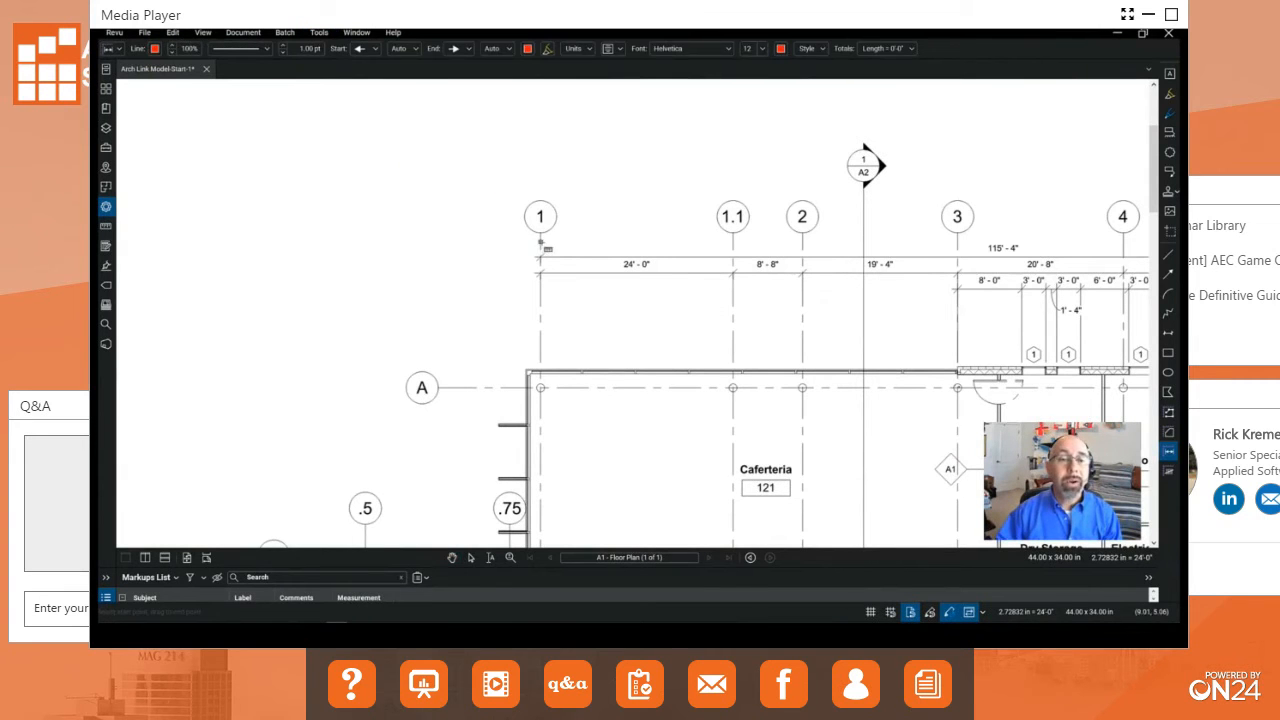
pyautogui.click(733, 238)
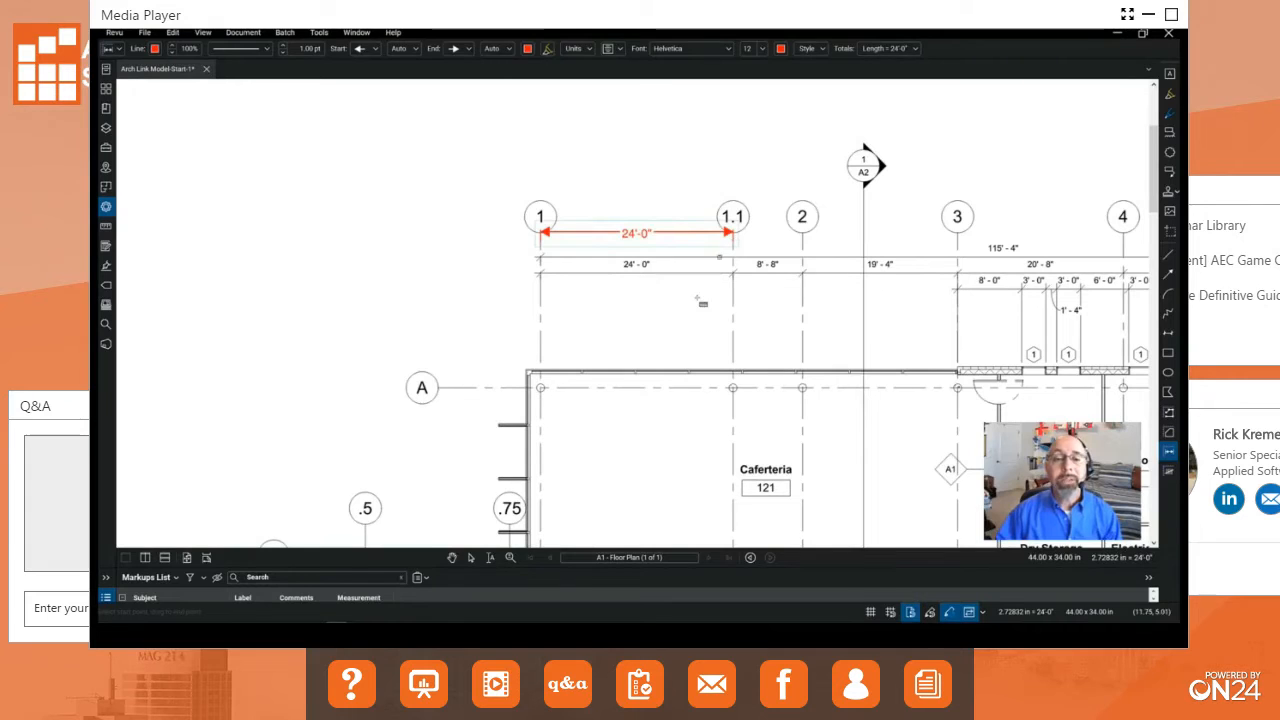
pyautogui.press('Escape')
pyautogui.rightClick(686, 240)
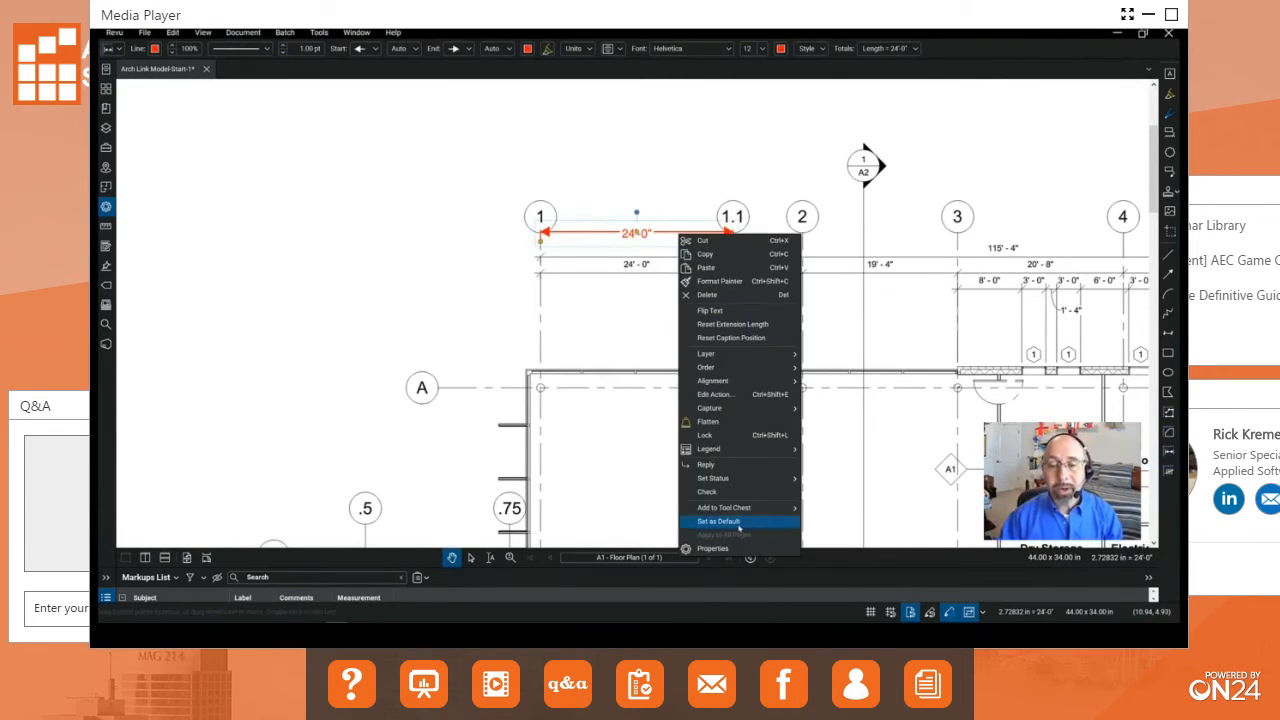
pyautogui.click(736, 294)
pyautogui.scroll(-3, 736, 294)
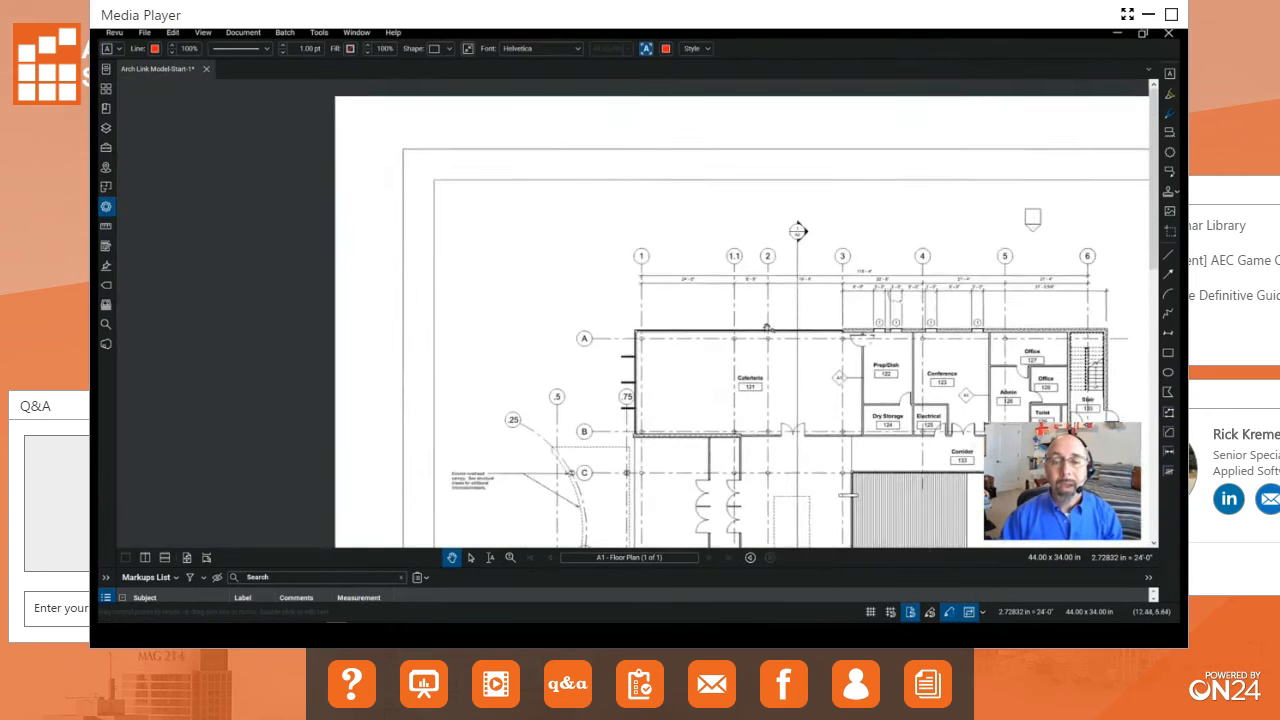
pyautogui.moveTo(757, 200); pyautogui.dragTo(443, 114)
pyautogui.scroll(3, 700, 398)
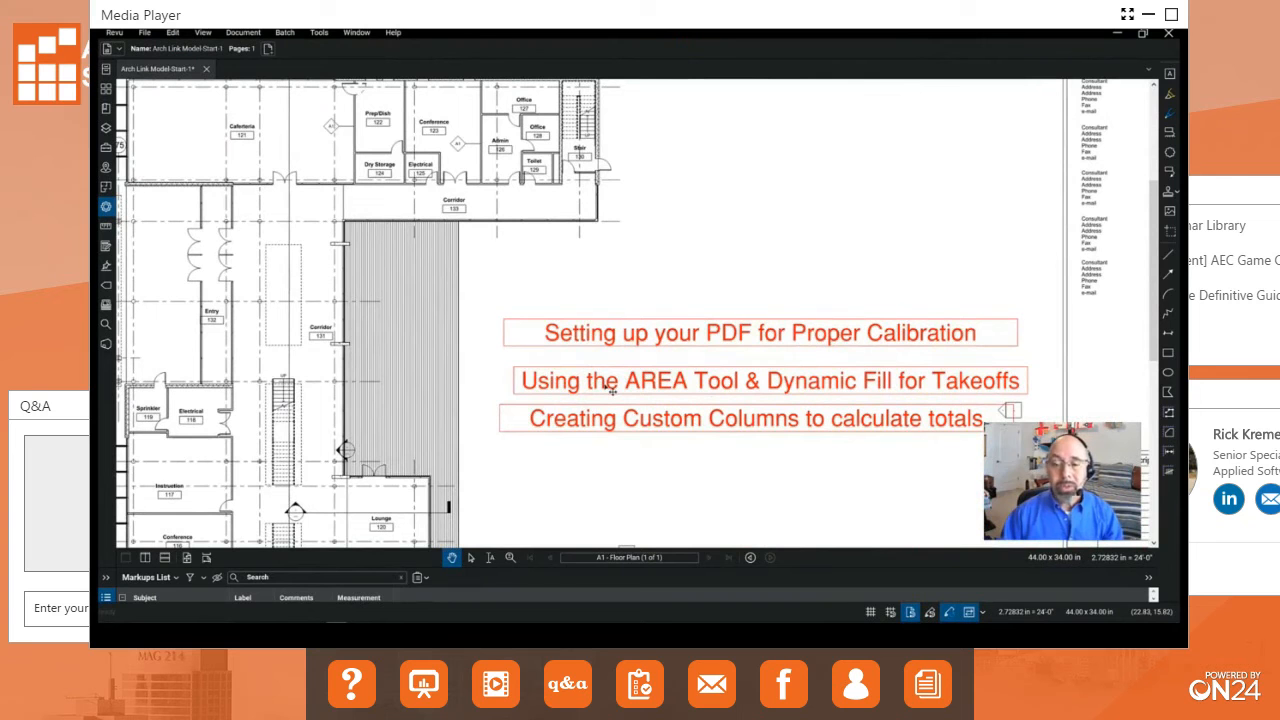
pyautogui.click(794, 392)
pyautogui.scroll(-2, 691, 237)
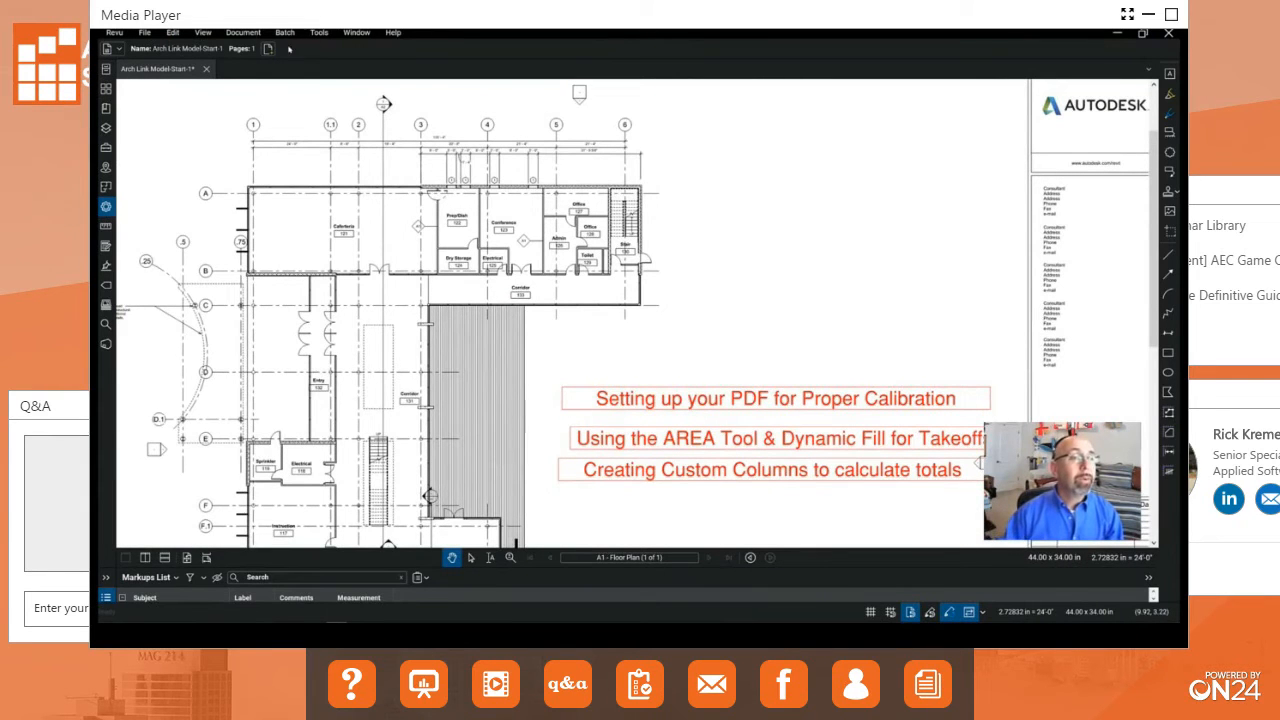
# Step: Draw a rectangular area measurement of about 195 sf in the blank space beside Stair 130
pyautogui.click(319, 33)
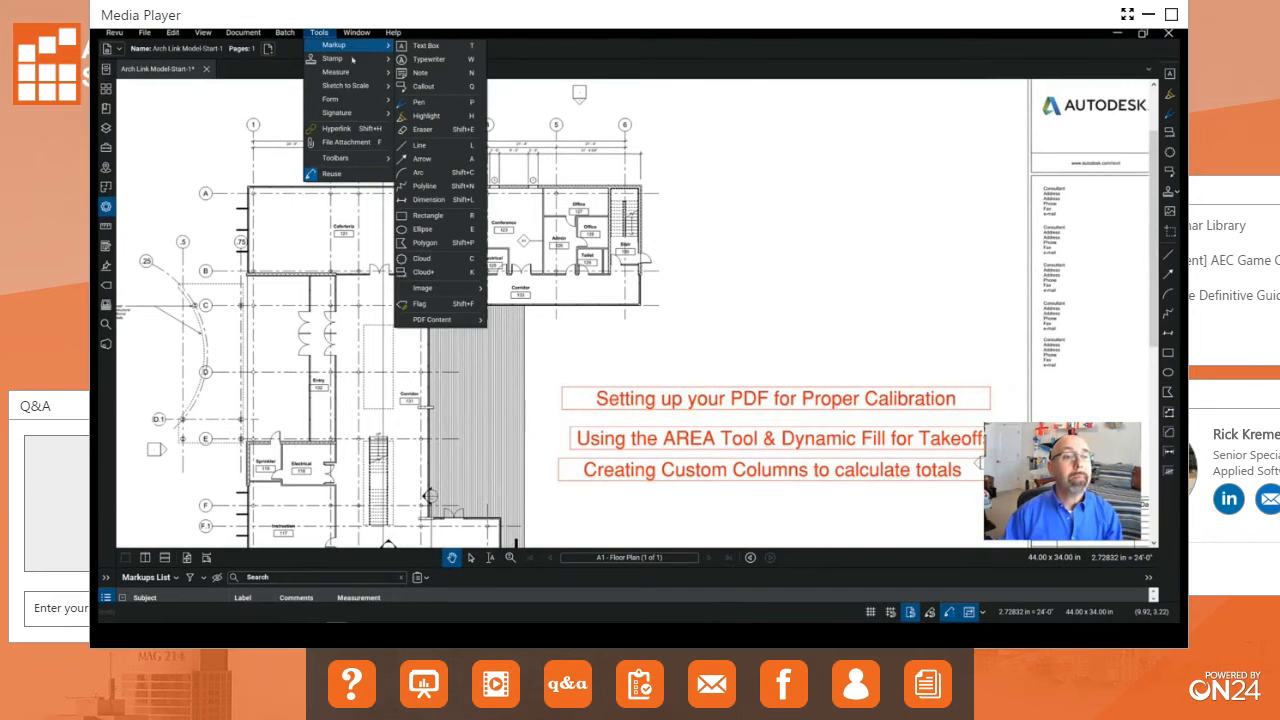
pyautogui.moveTo(352, 72)
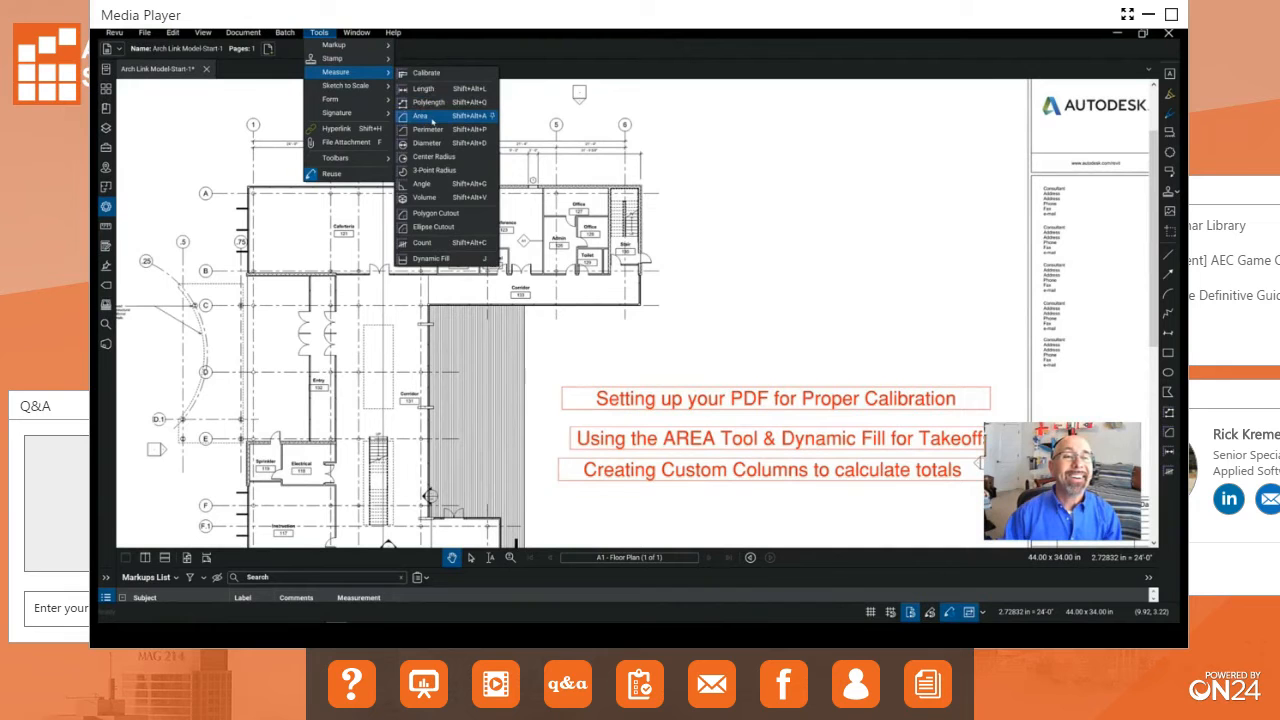
pyautogui.click(432, 120)
pyautogui.moveTo(717, 200); pyautogui.dragTo(760, 246)
pyautogui.scroll(3, 751, 231)
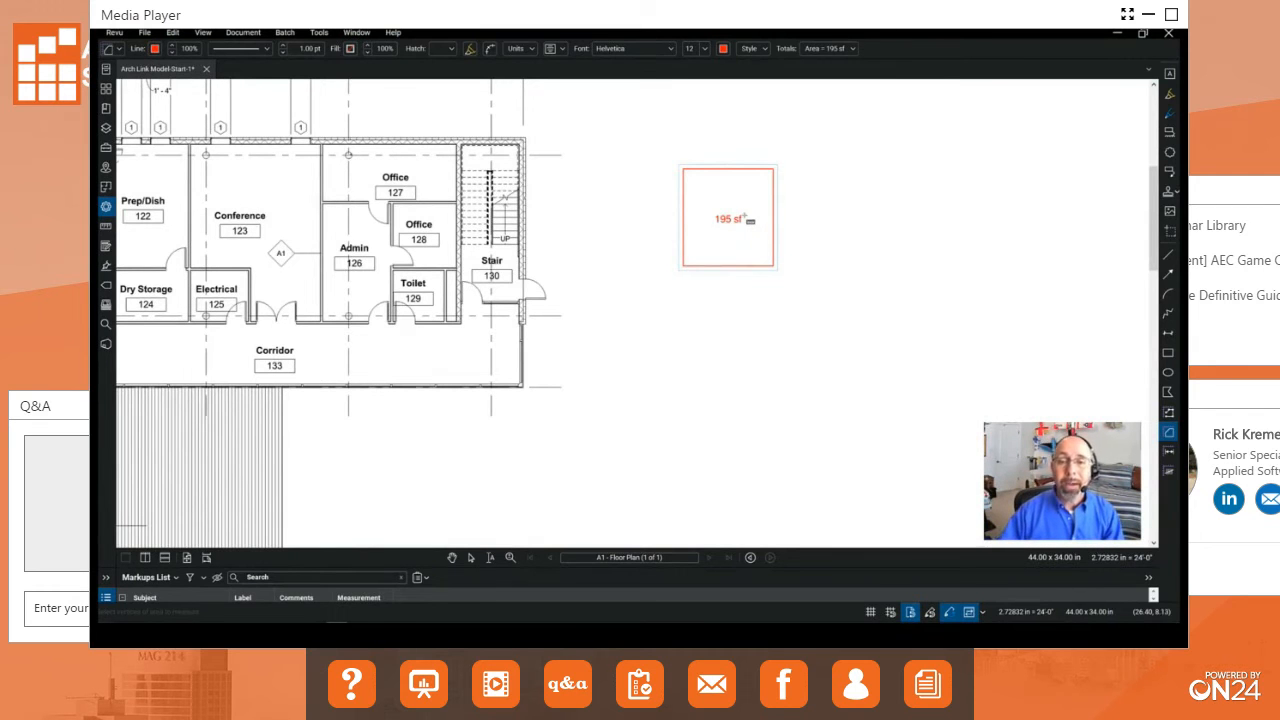
pyautogui.press('Escape')
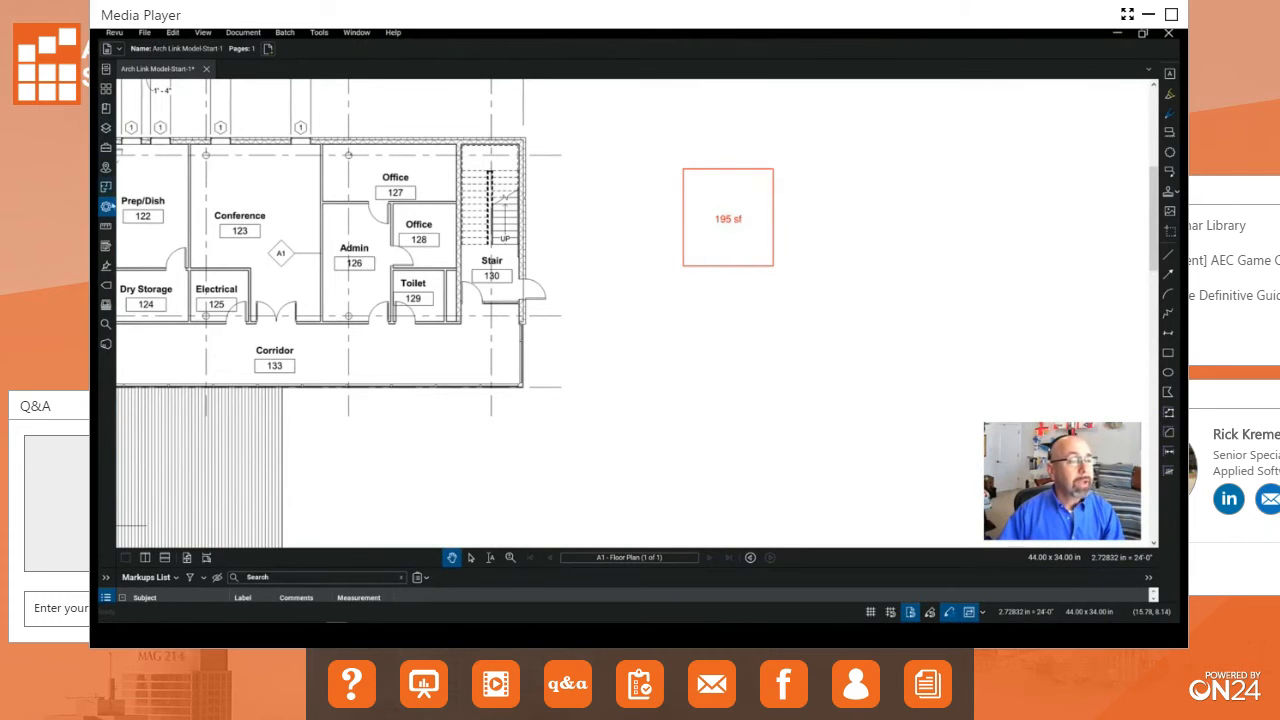
# Step: Set the rectangular area measurement's subject to FLOORING and its label to CPT-1
pyautogui.click(696, 176)
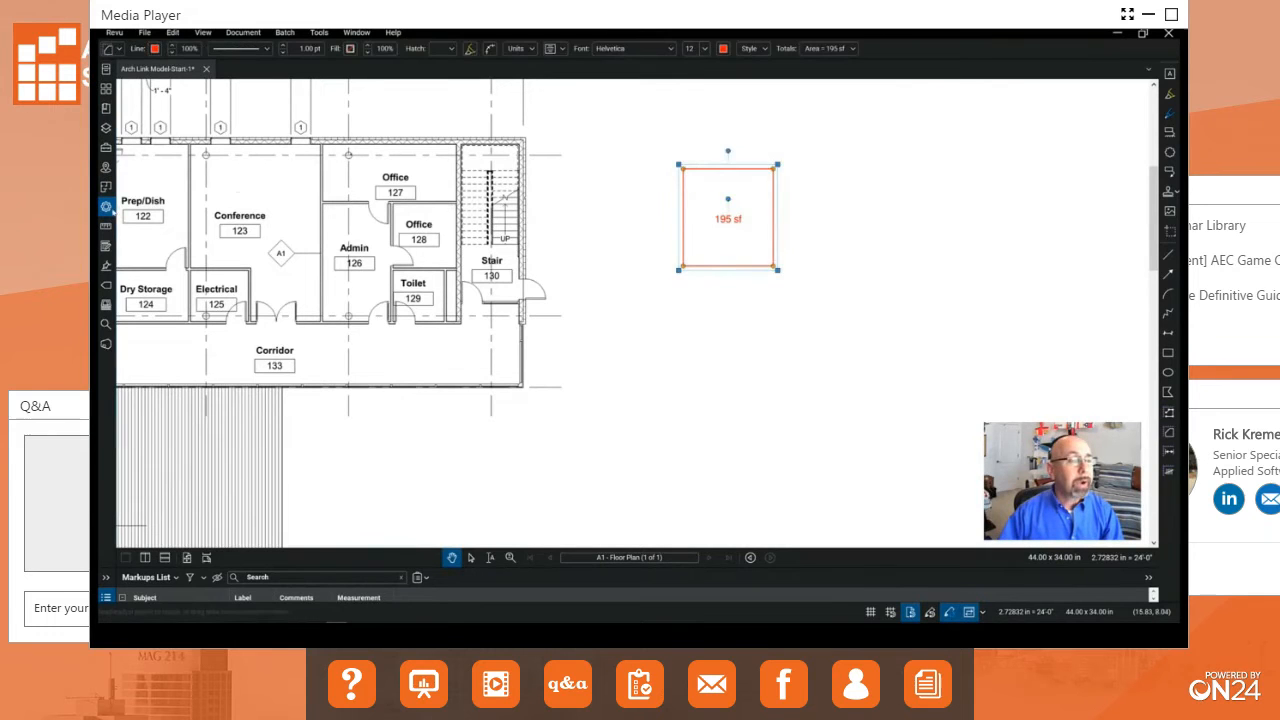
pyautogui.click(106, 206)
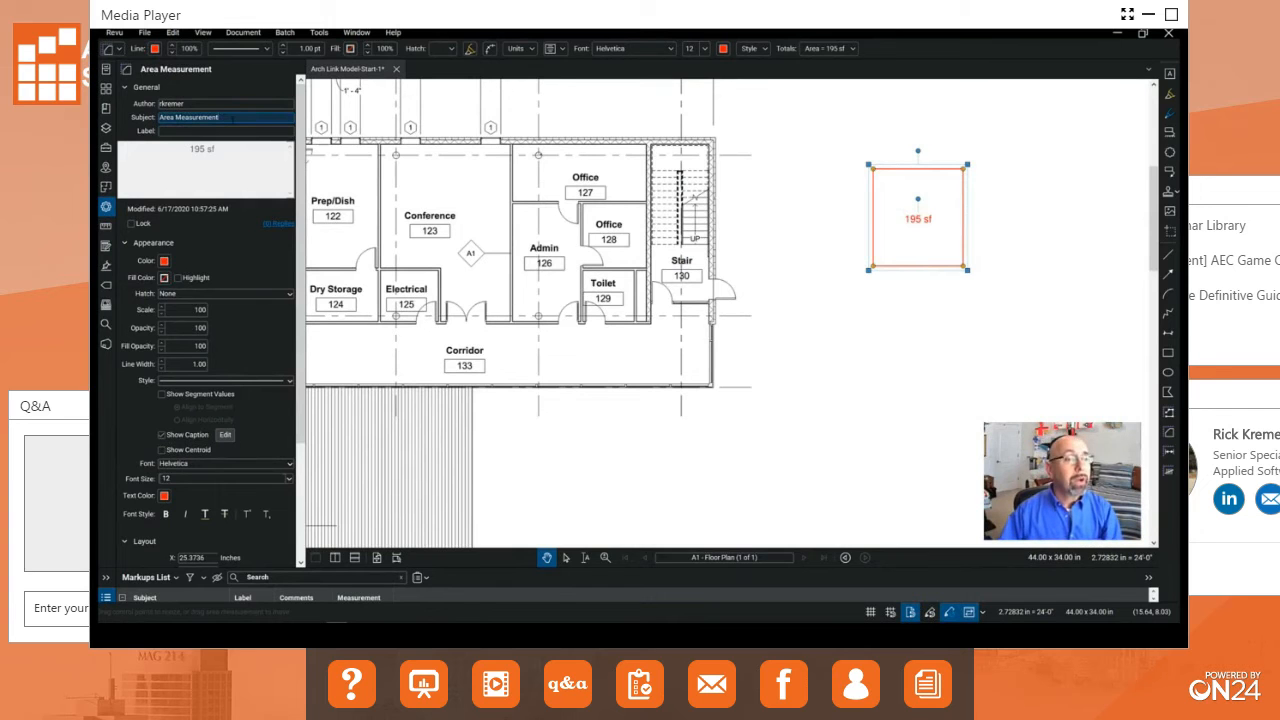
pyautogui.click(232, 119)
pyautogui.write('FloORING')
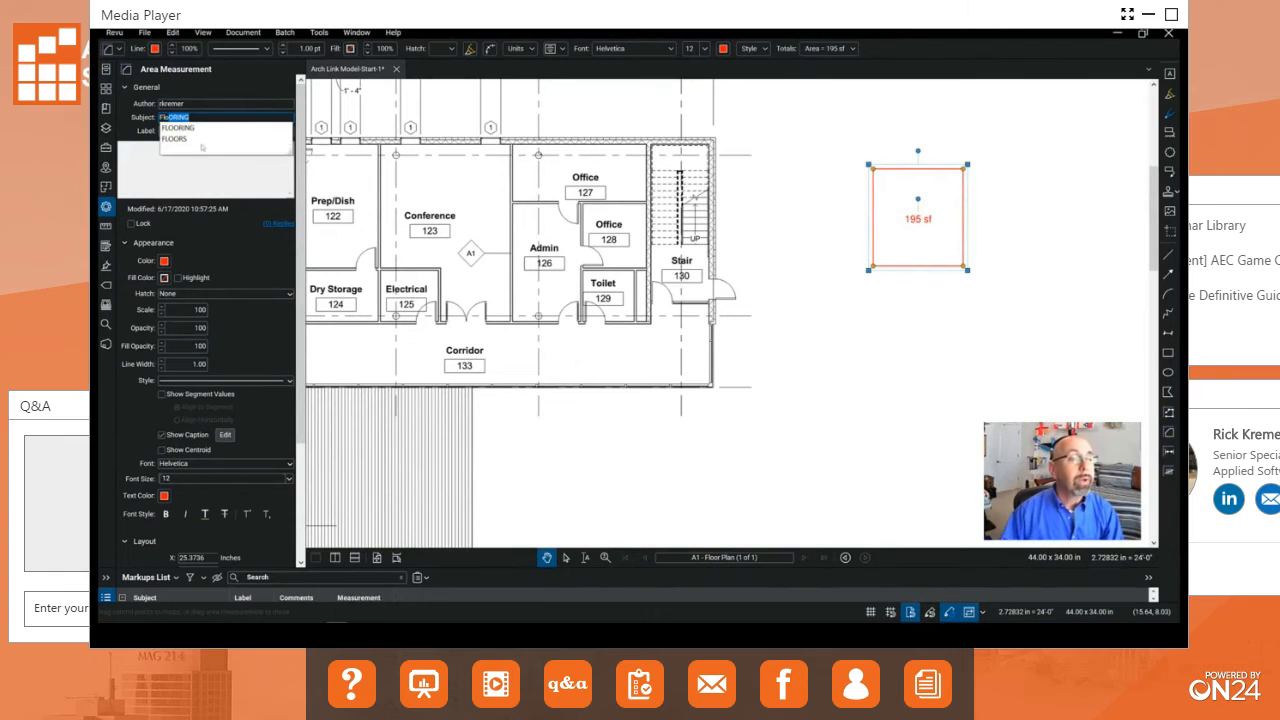
pyautogui.click(203, 130)
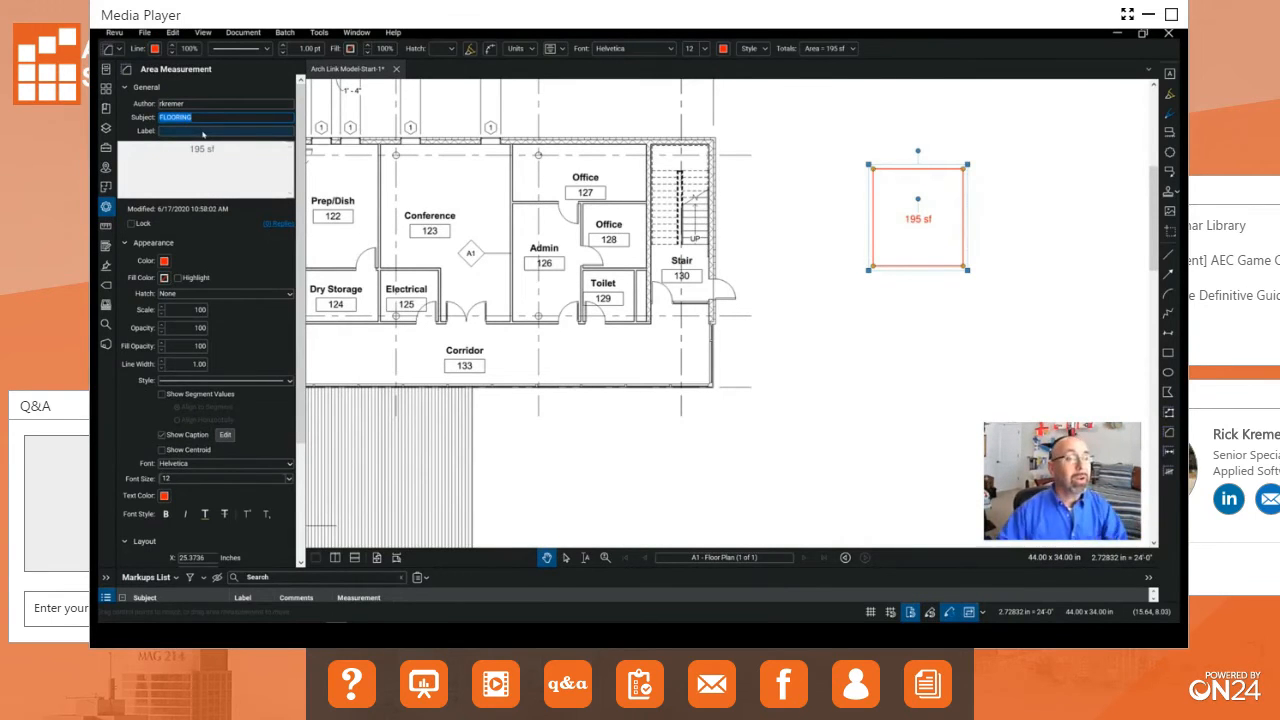
pyautogui.click(203, 131)
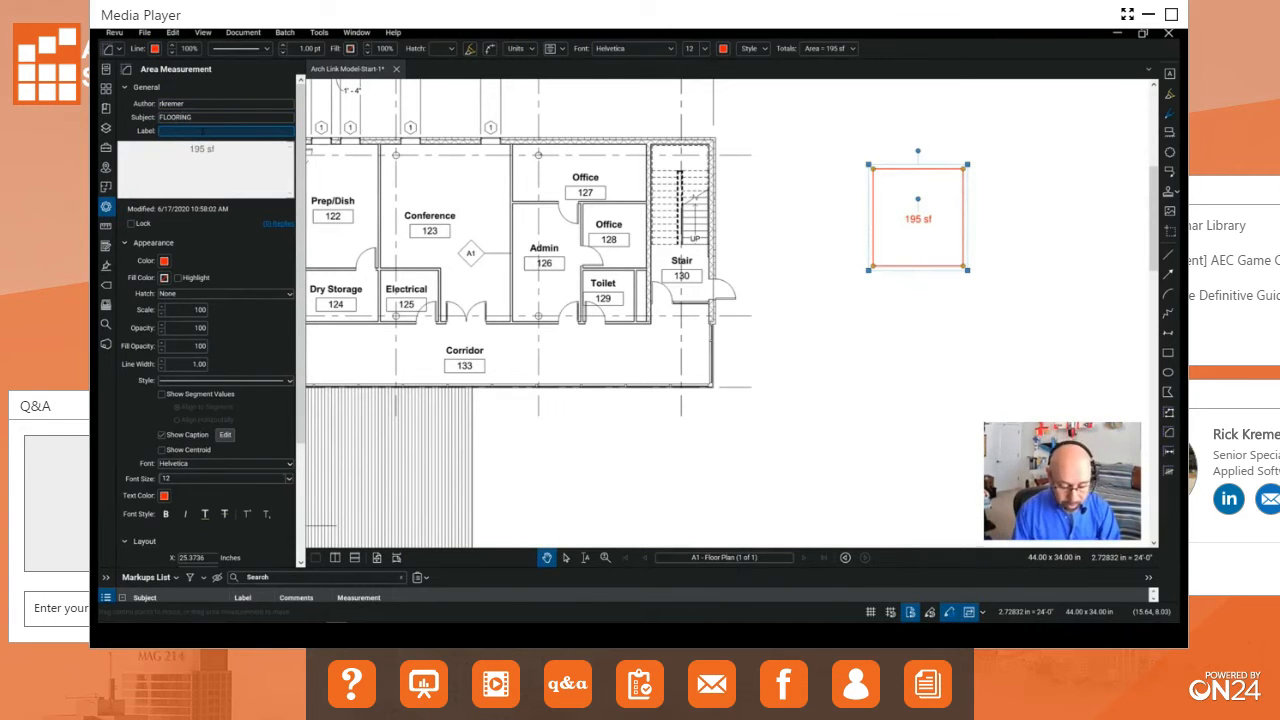
pyautogui.write('CPT-1')
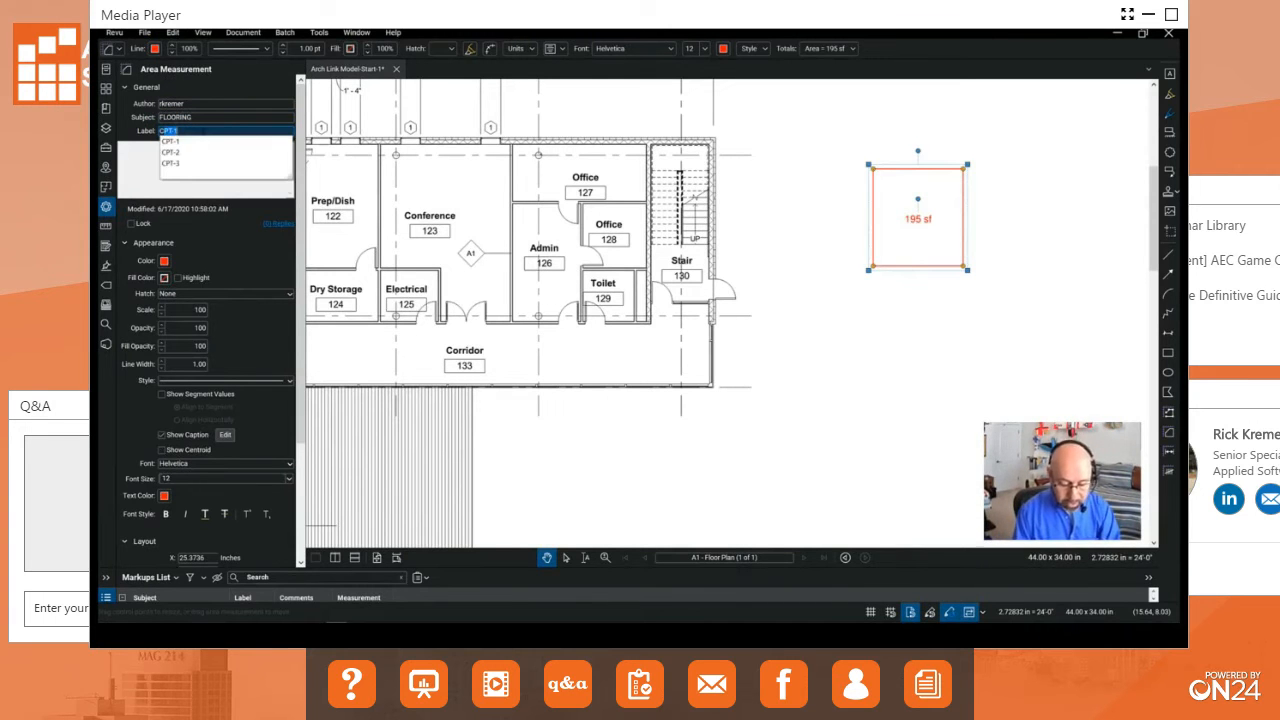
pyautogui.click(199, 146)
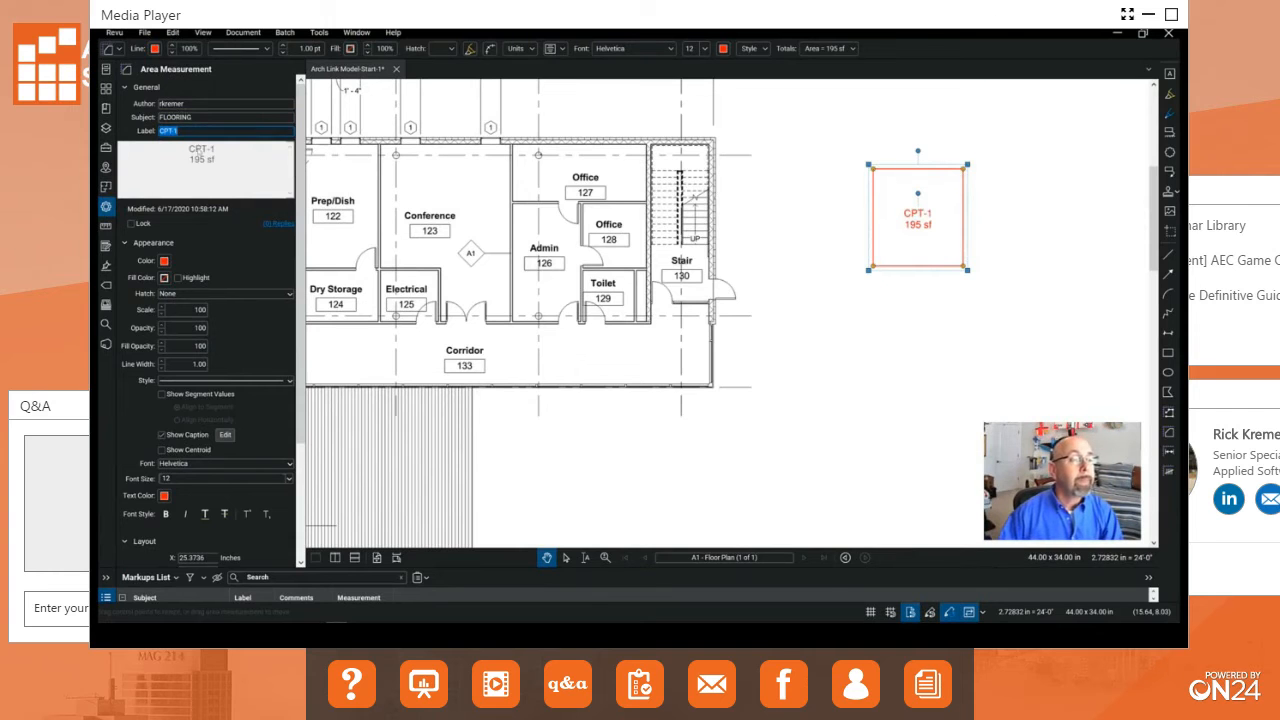
pyautogui.moveTo(921, 215); pyautogui.dragTo(928, 218)
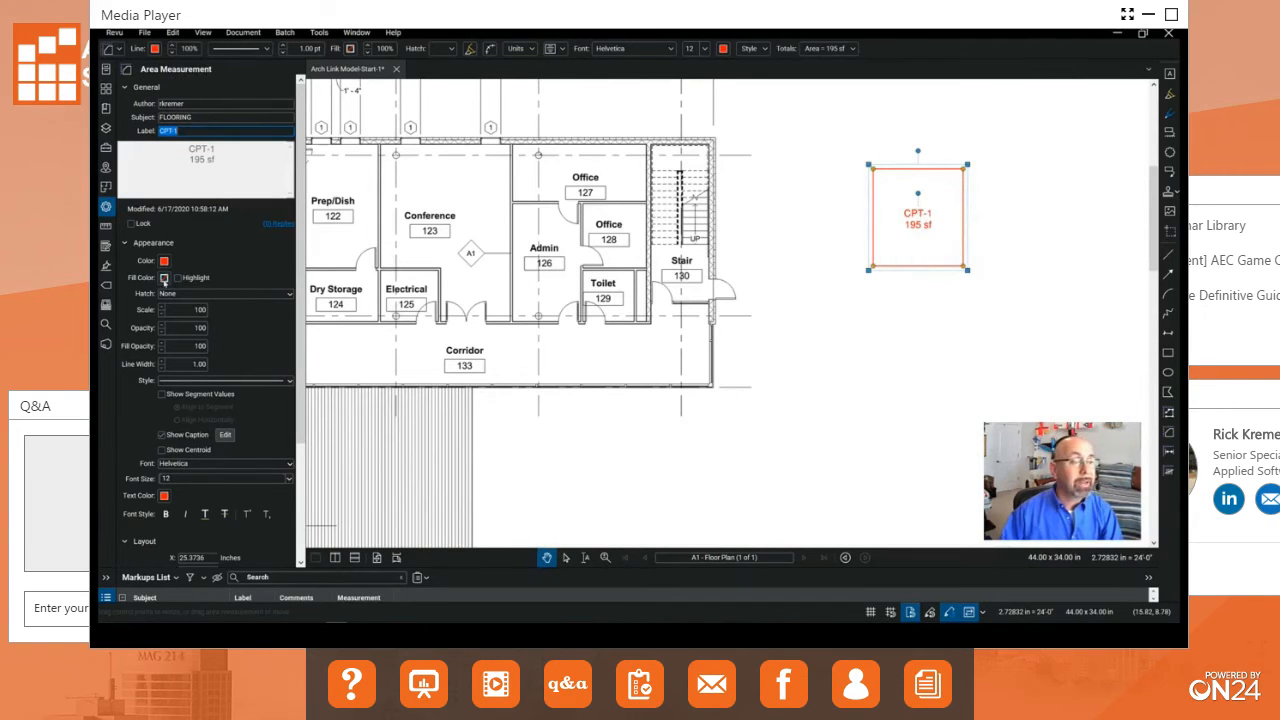
# Step: Fill the CPT-1 area measurement with light yellow
pyautogui.click(164, 278)
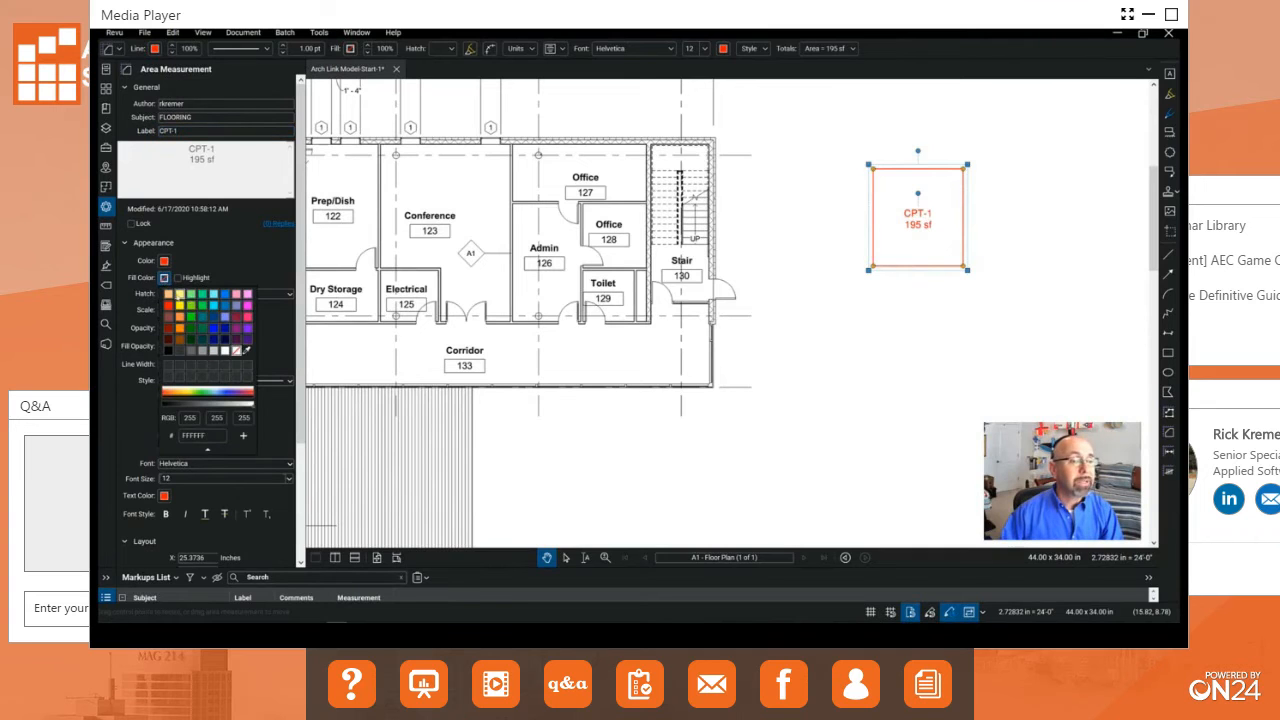
pyautogui.click(180, 293)
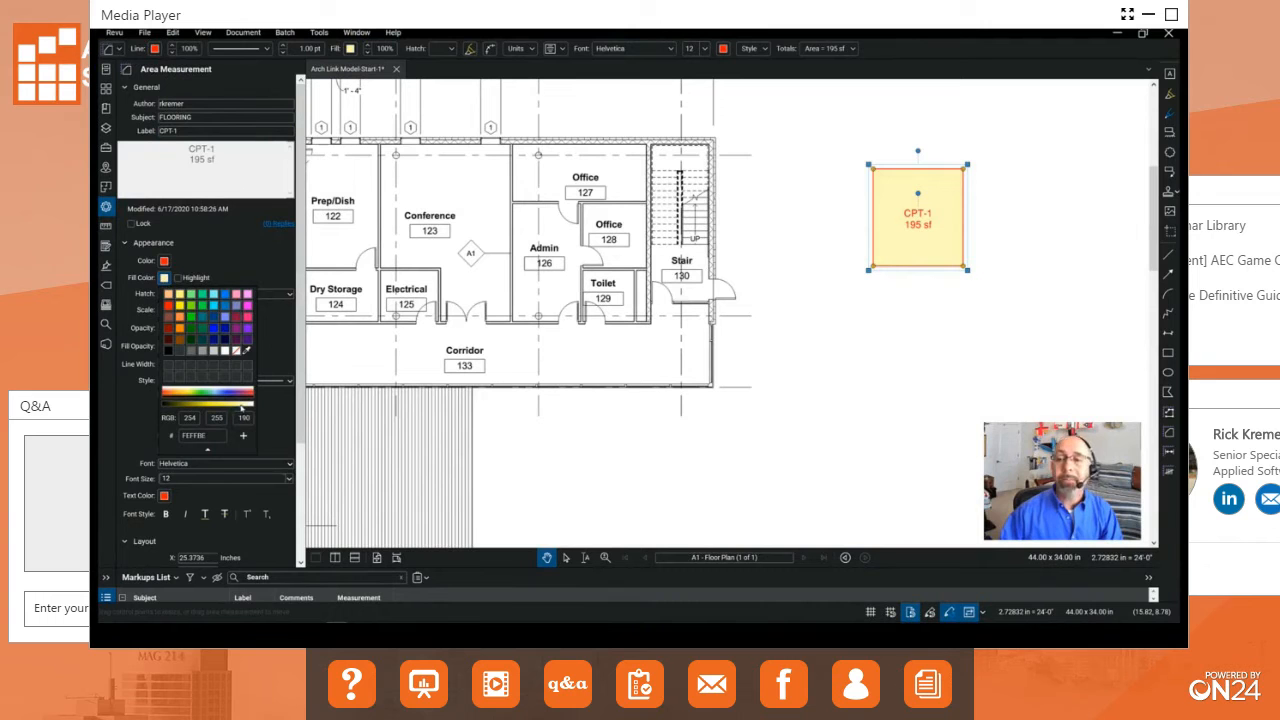
# Step: Turn on the highlight option for the CPT-1 area's fill, testing it over Stair 130 and returning the area to the blank space
pyautogui.moveTo(882, 194); pyautogui.dragTo(725, 227)
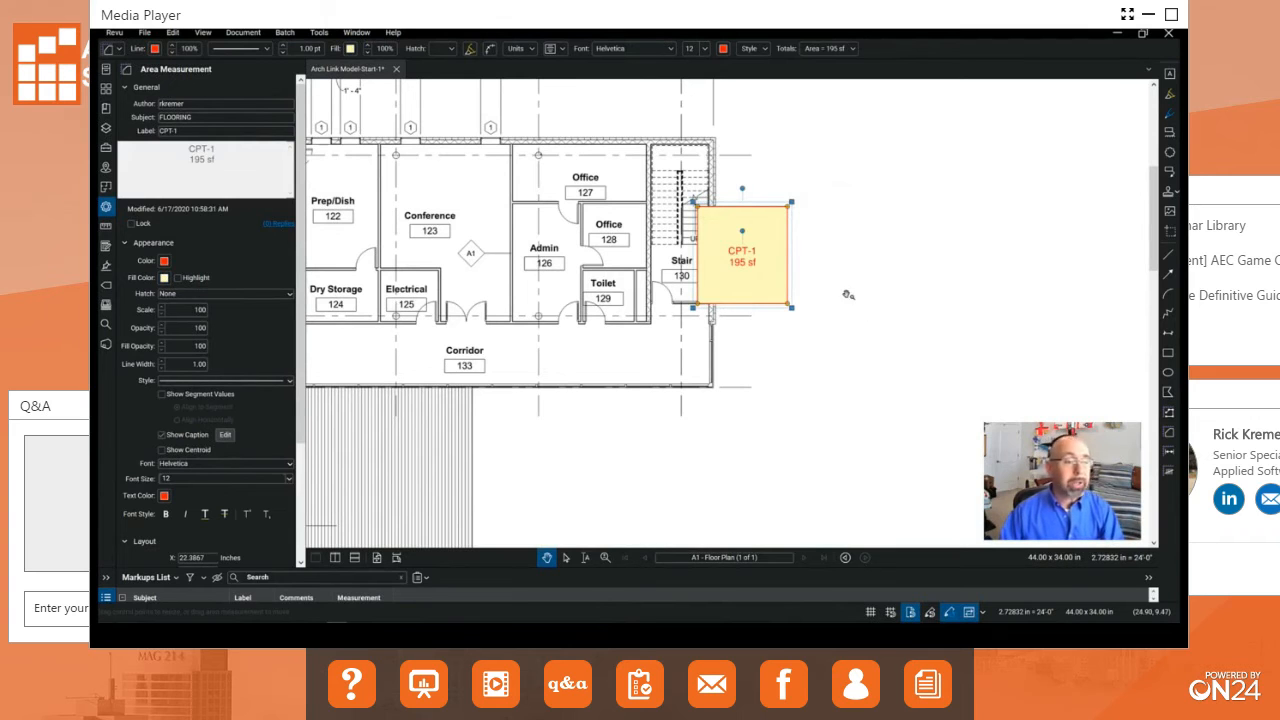
pyautogui.press('ctrl')
pyautogui.press('ctrl')
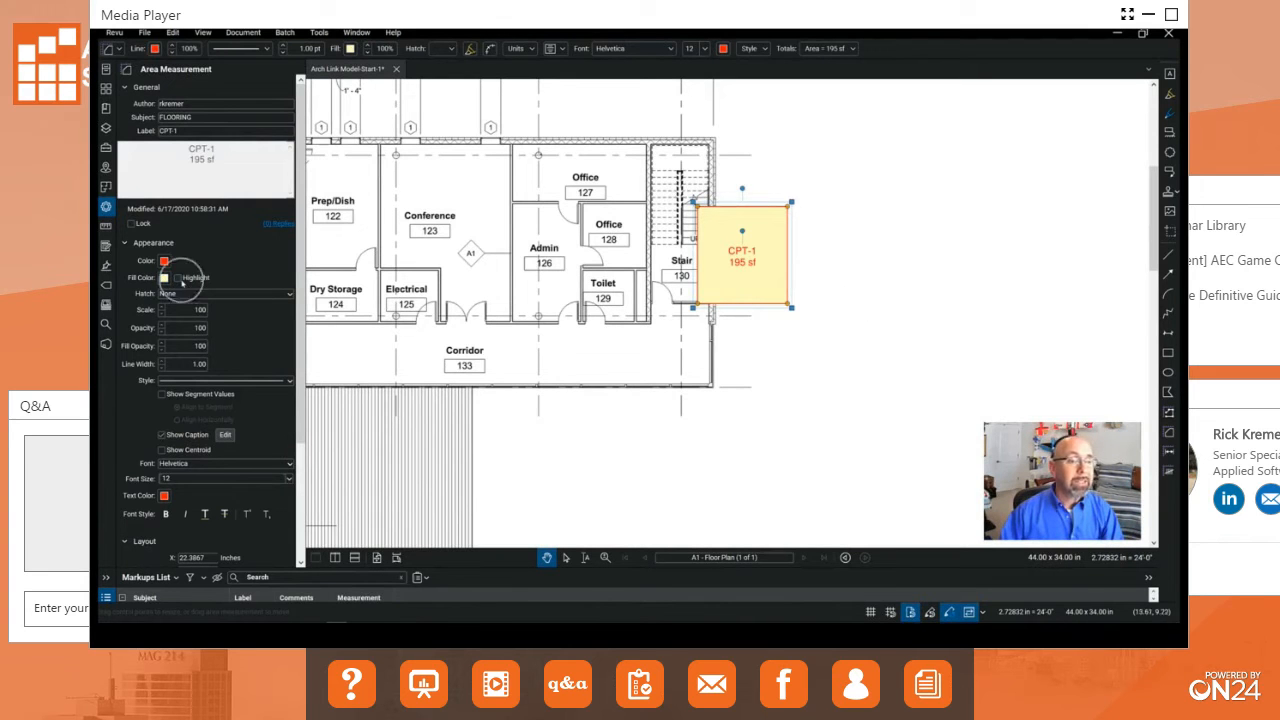
pyautogui.click(178, 278)
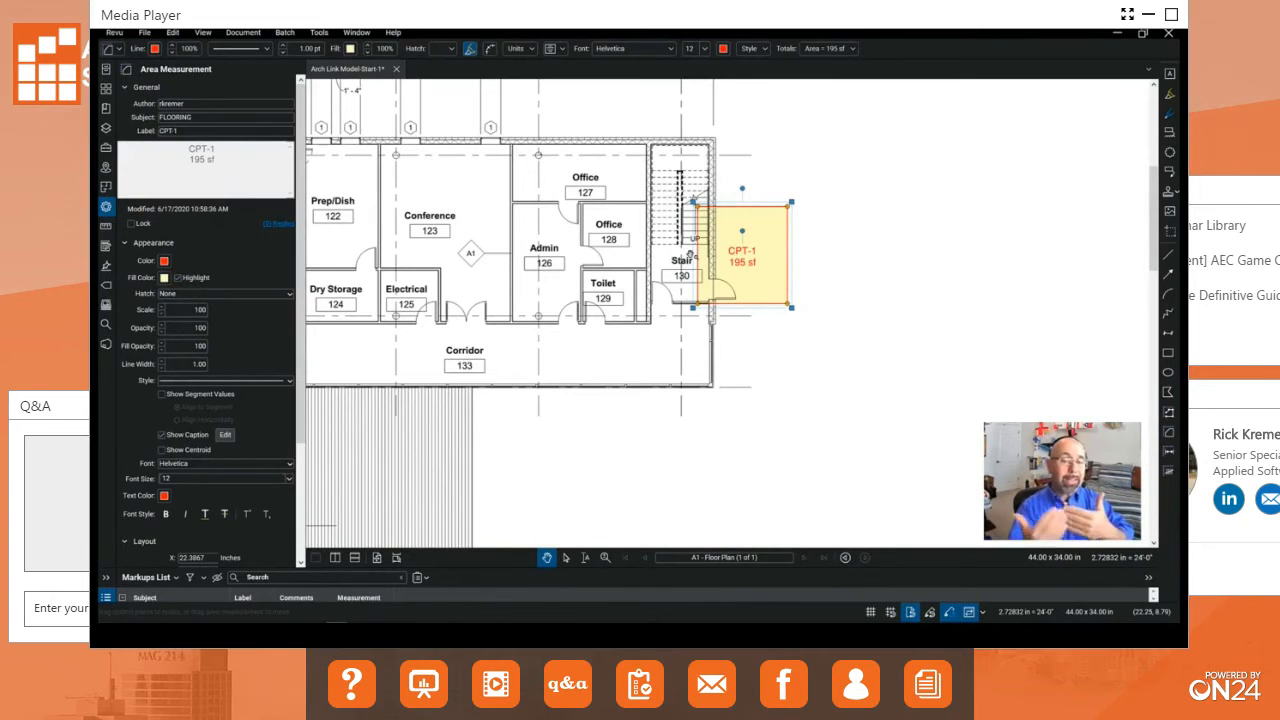
pyautogui.moveTo(688, 255); pyautogui.dragTo(898, 258)
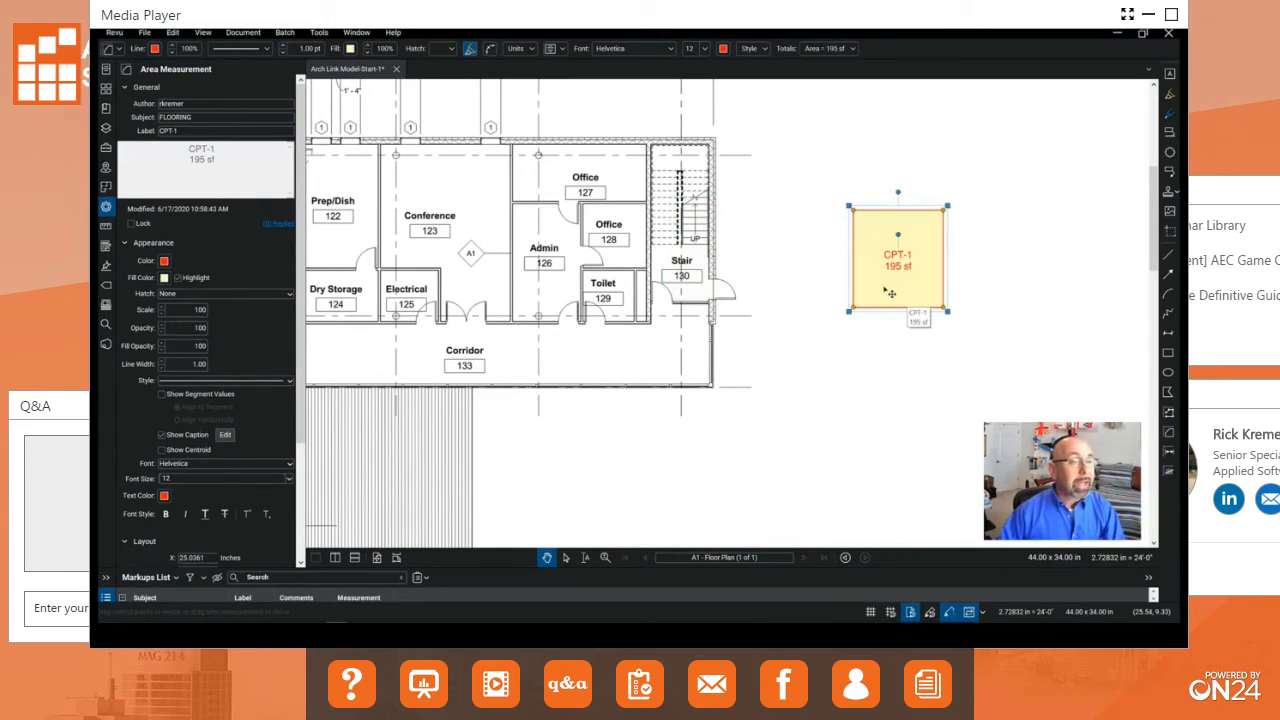
# Step: Copy the CPT-1 area measurement and place the duplicate directly below the original
pyautogui.click(815, 199)
pyautogui.click(915, 270)
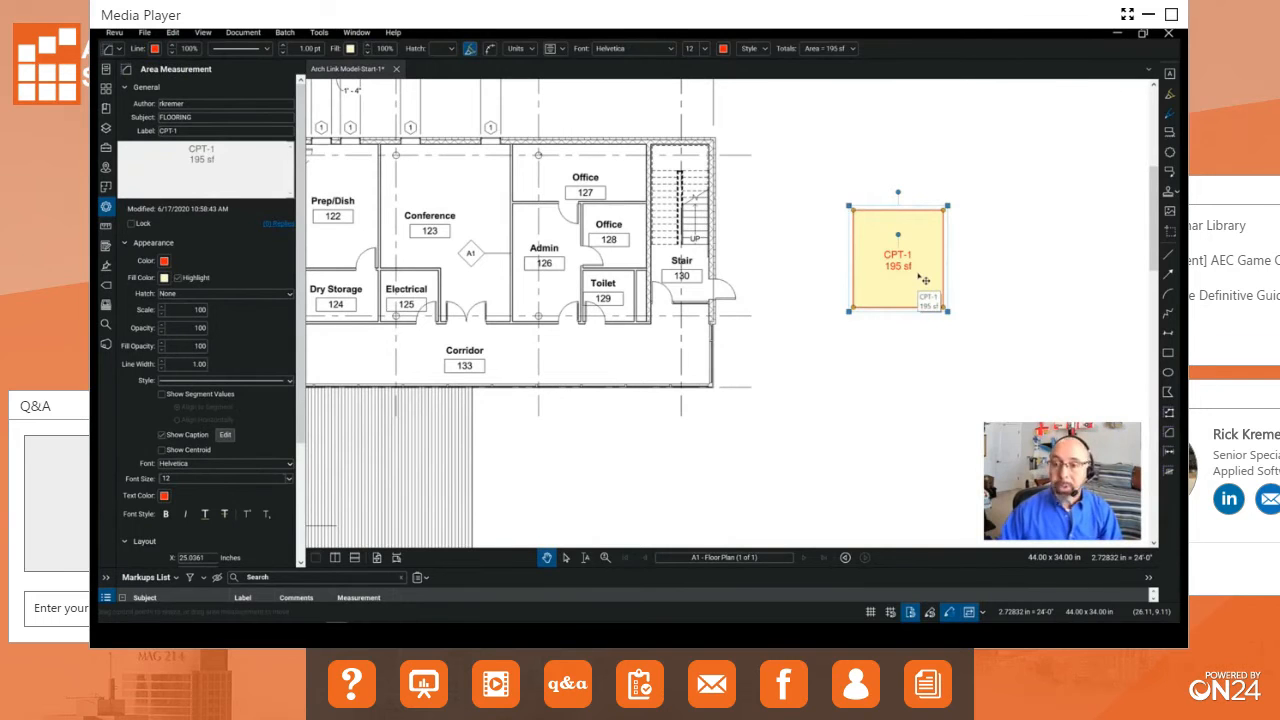
pyautogui.rightClick(920, 258)
pyautogui.click(944, 276)
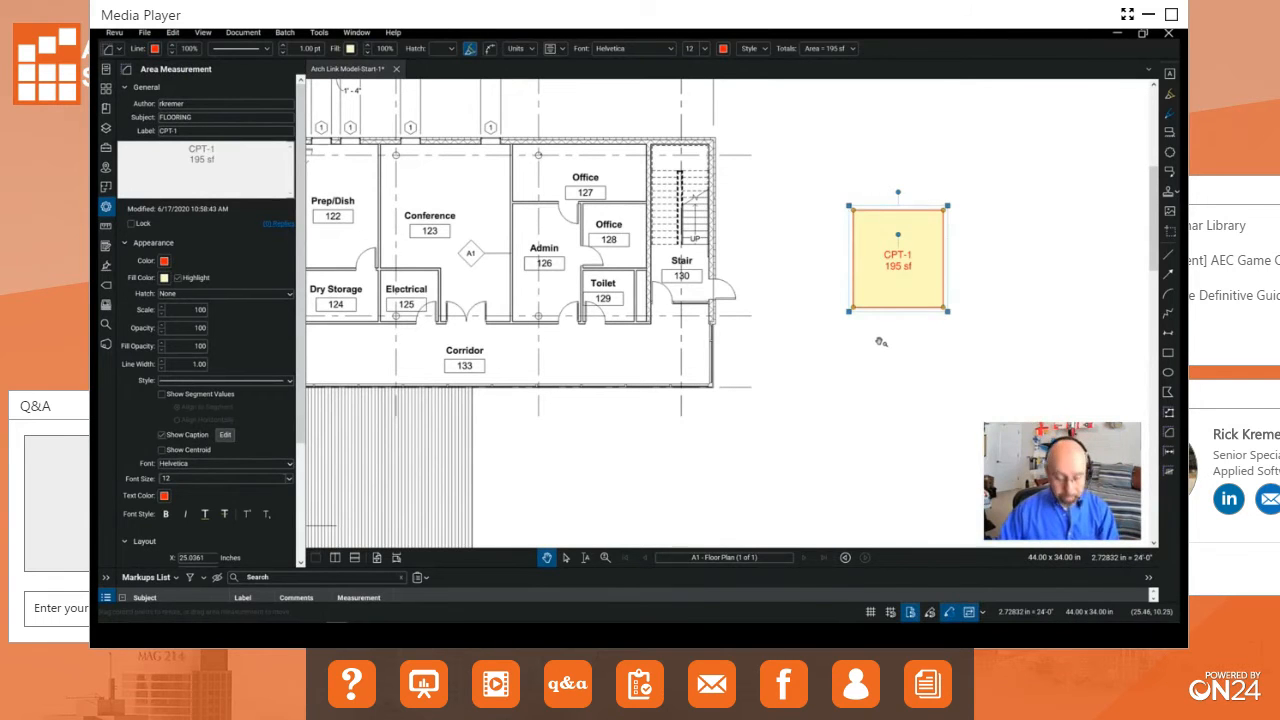
pyautogui.hotkey('ctrl', 'v')
pyautogui.moveTo(950, 310); pyautogui.dragTo(923, 388)
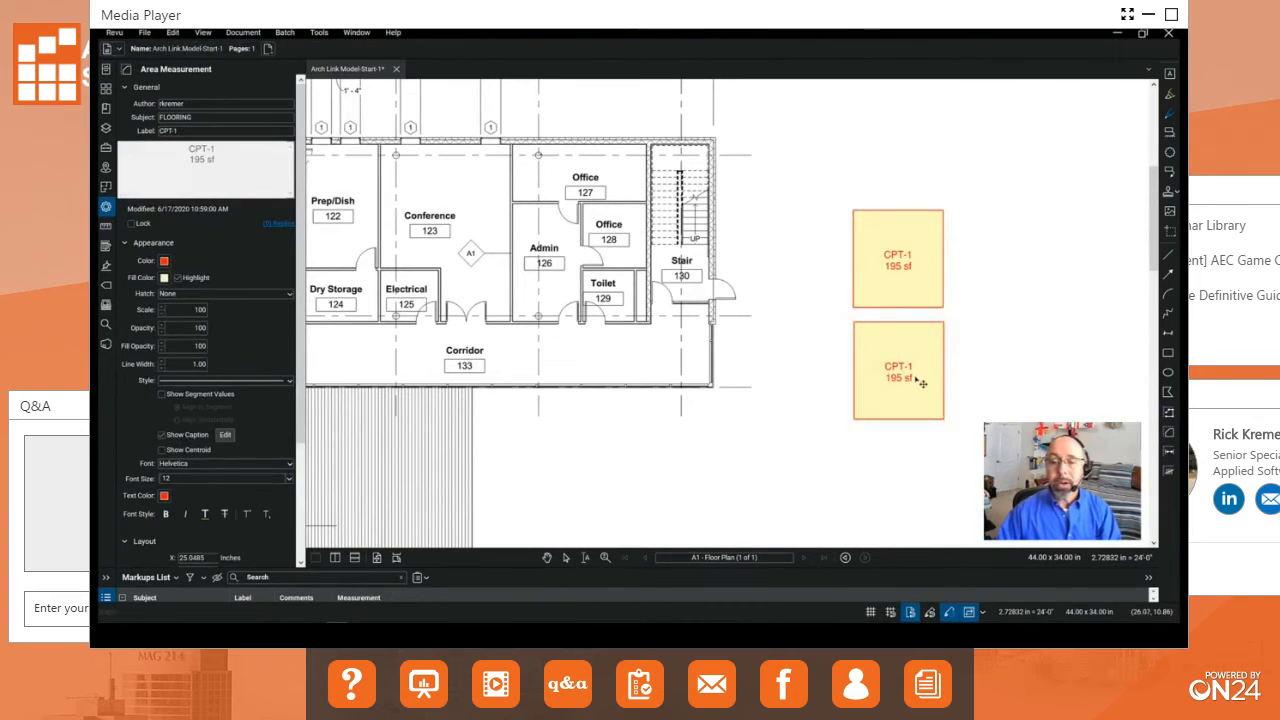
# Step: Label the duplicated area measurement CPT-2 and fill it with light green, RGB 210, 255, 210
pyautogui.click(225, 130)
pyautogui.press('BackSpace')
pyautogui.write('2')
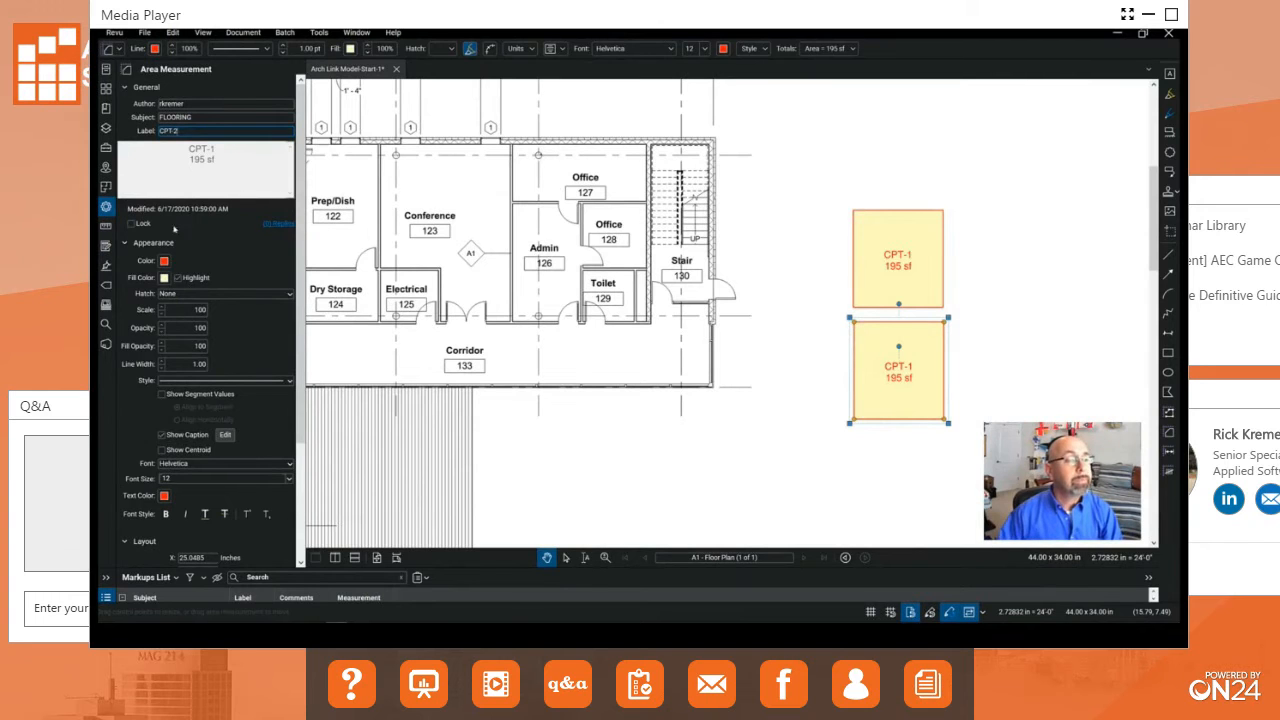
pyautogui.click(164, 277)
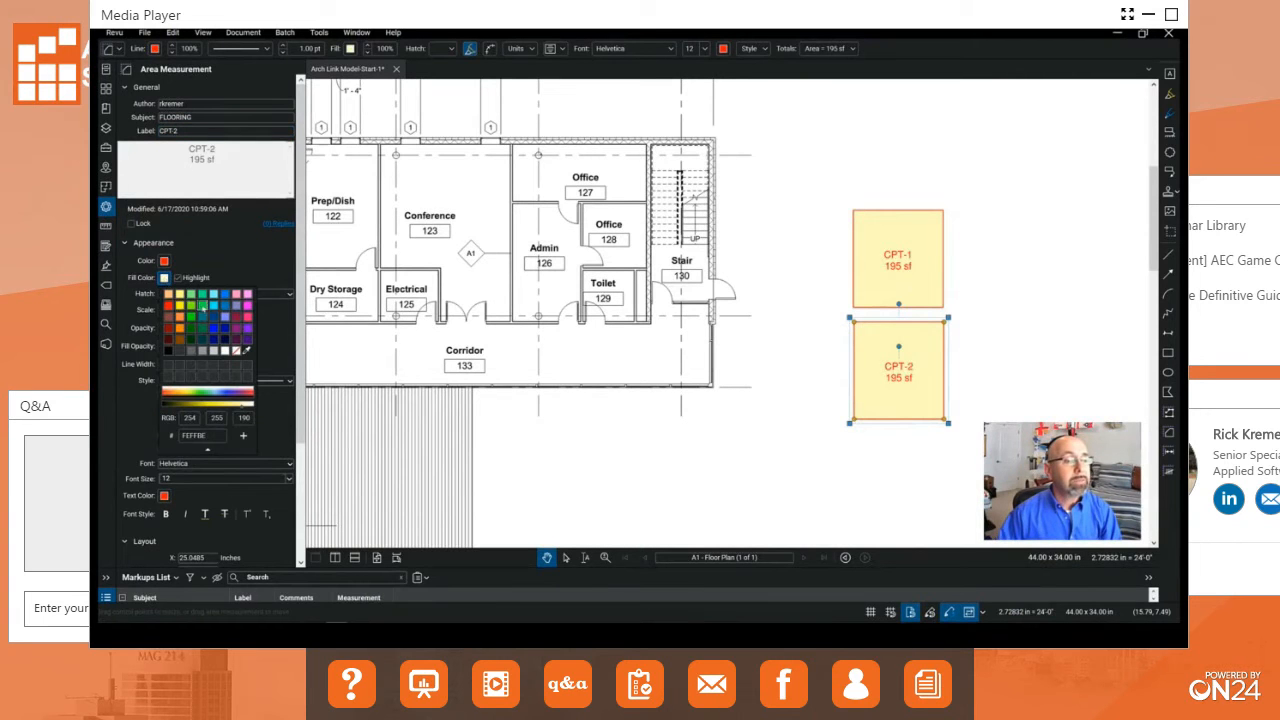
pyautogui.click(191, 295)
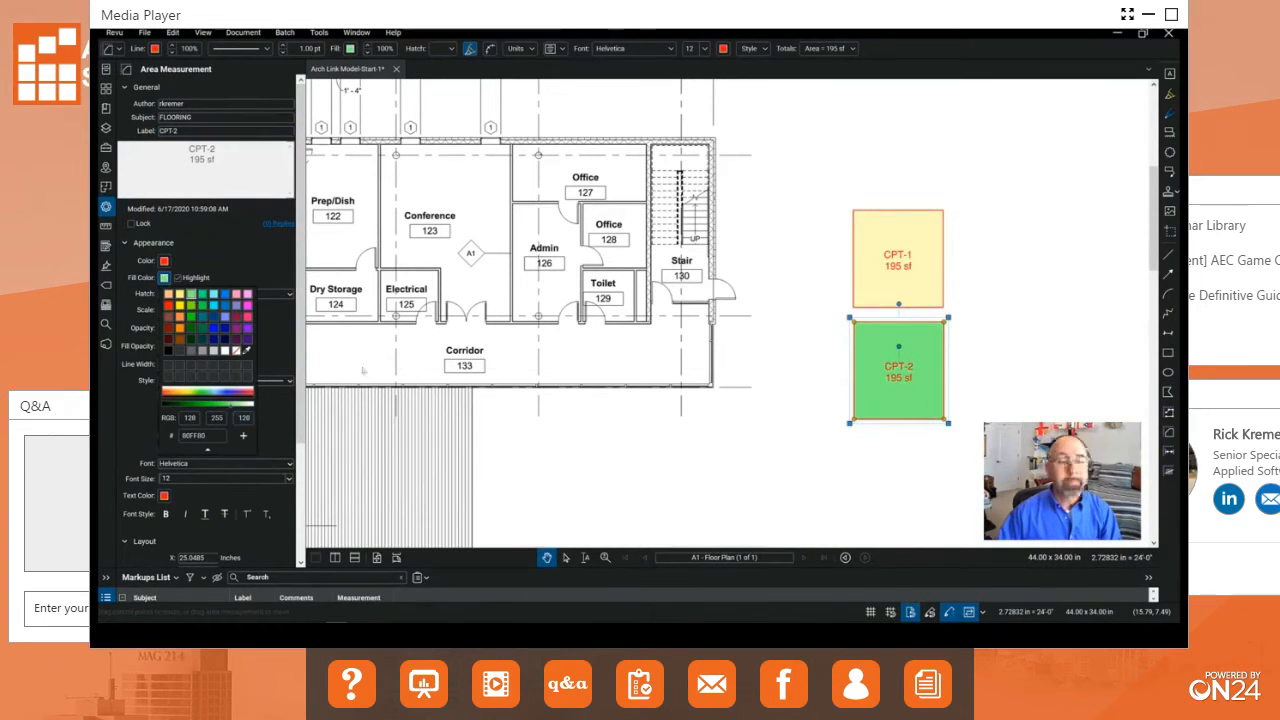
pyautogui.moveTo(231, 408); pyautogui.dragTo(246, 408)
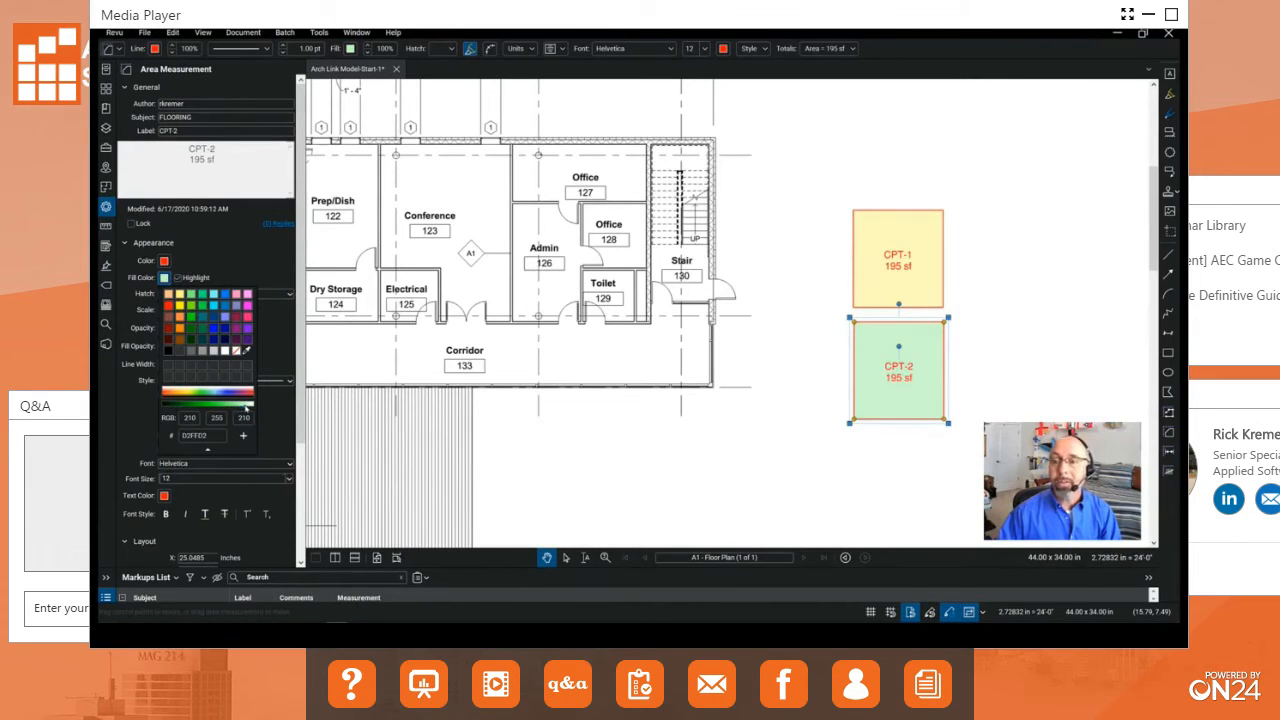
# Step: Duplicate the CPT-2 area measurement and place the copy directly below it
pyautogui.click(926, 356)
pyautogui.click(928, 358)
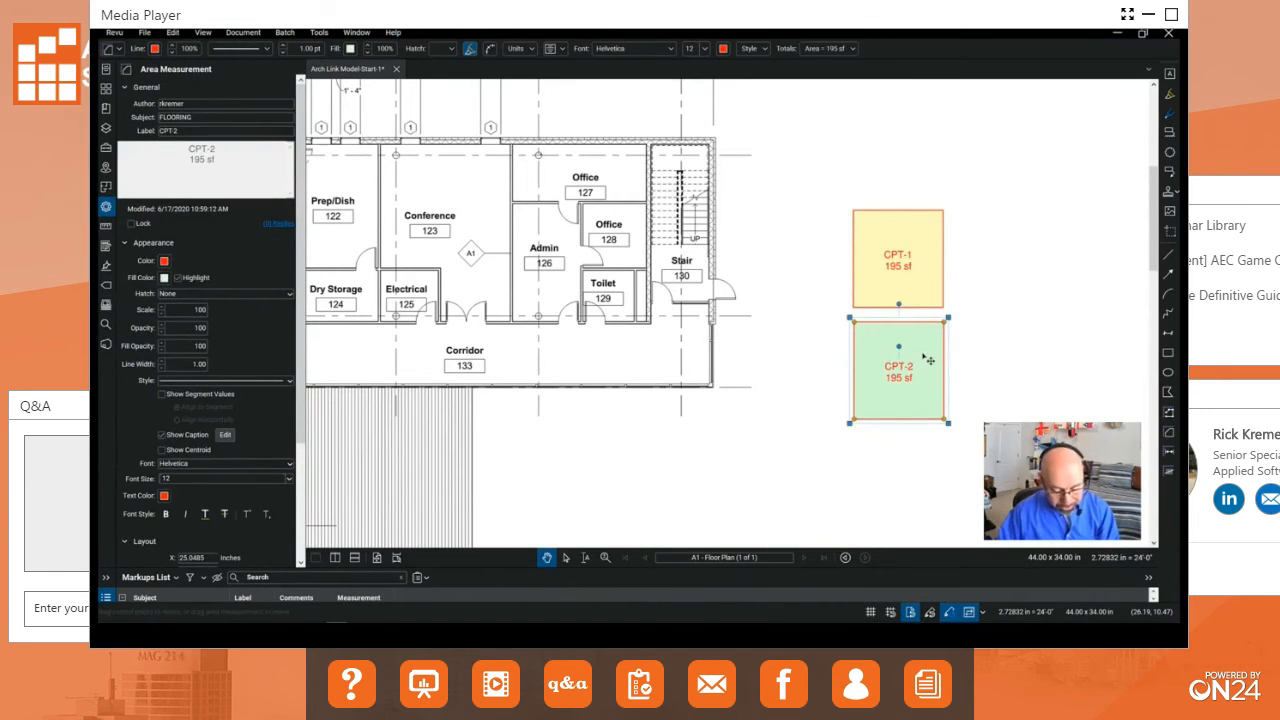
pyautogui.moveTo(929, 360); pyautogui.dragTo(903, 497)
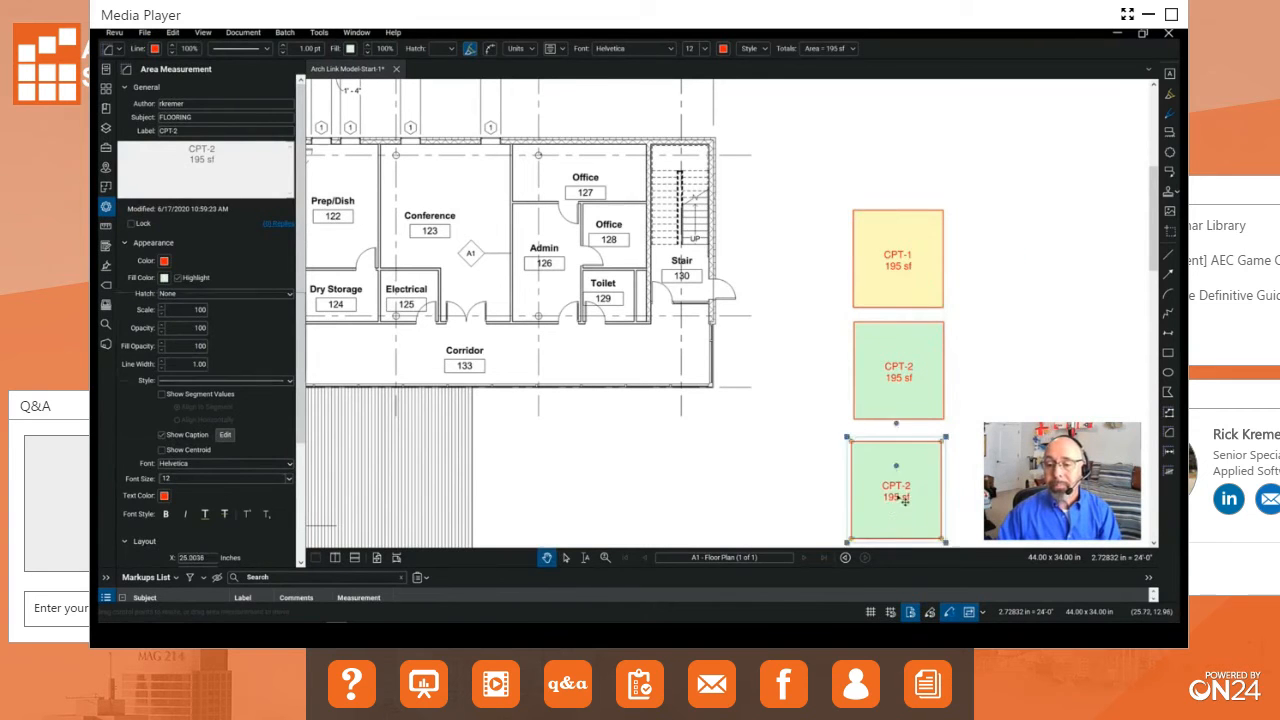
# Step: Label the lowest area measurement CPT-3 and fill it with light cyan, RGB 166, 254, 255
pyautogui.click(903, 497)
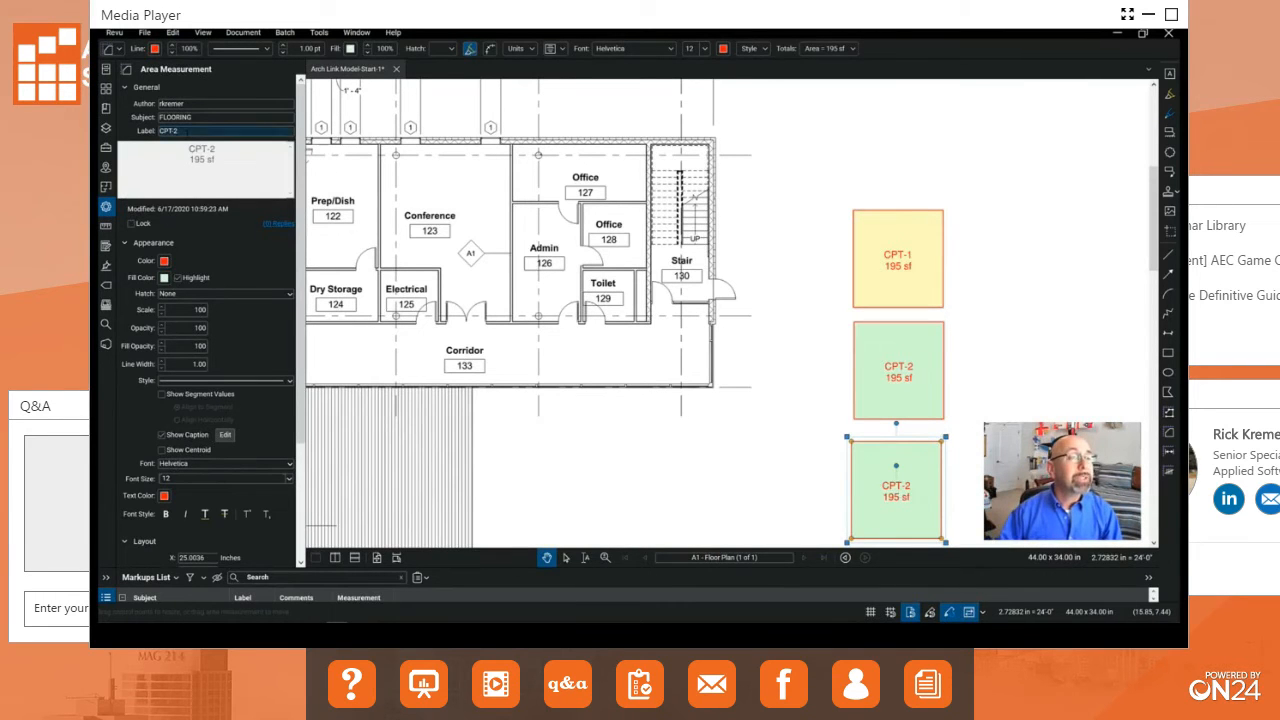
pyautogui.press('BackSpace')
pyautogui.write('3')
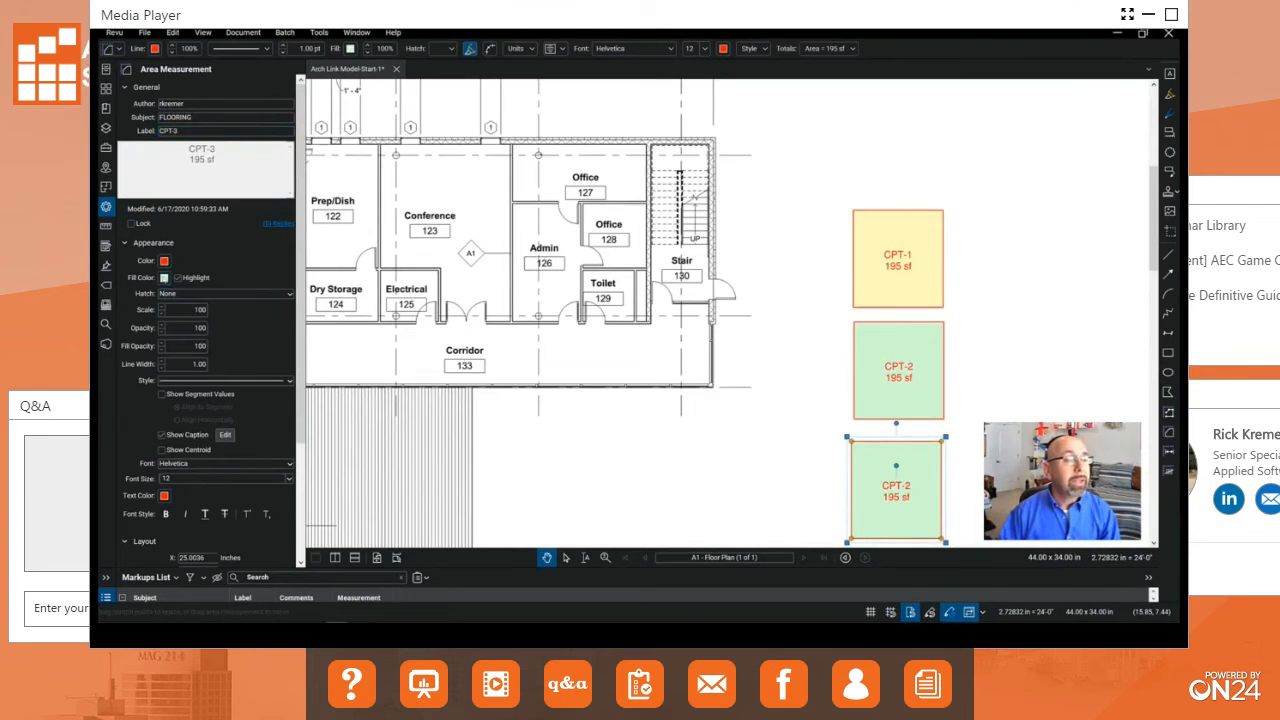
pyautogui.click(164, 277)
pyautogui.click(214, 295)
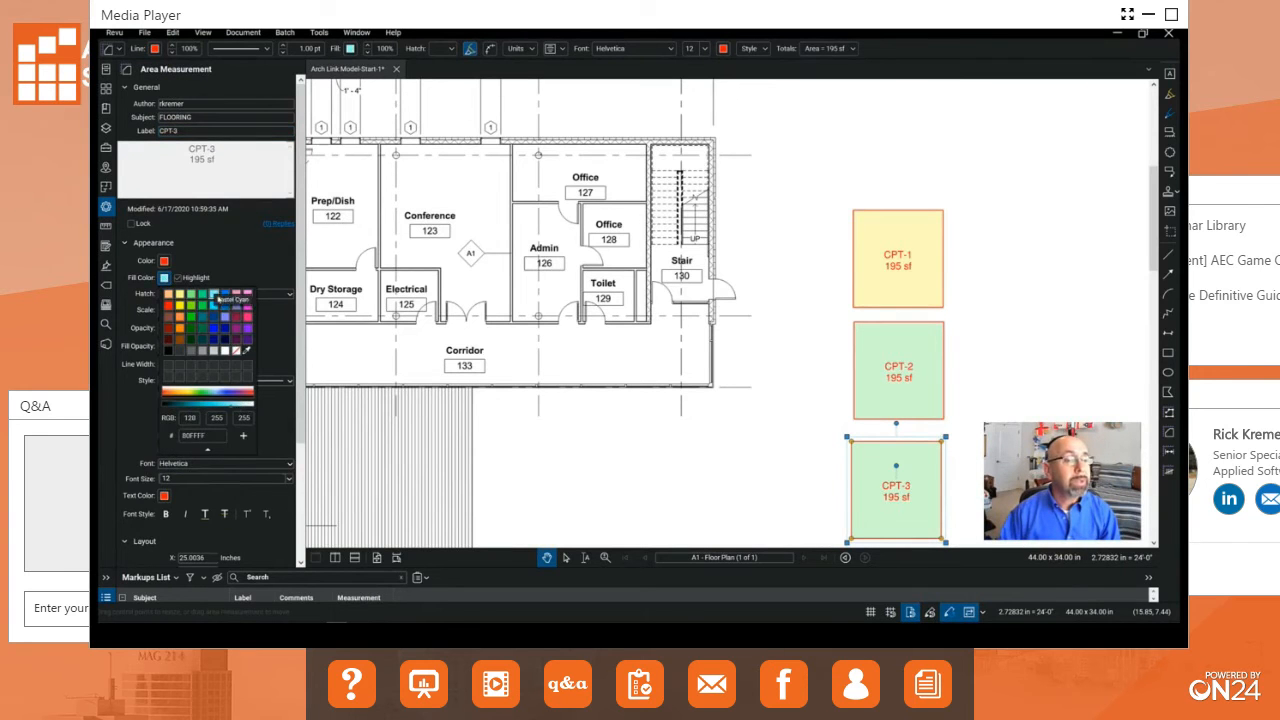
pyautogui.click(238, 406)
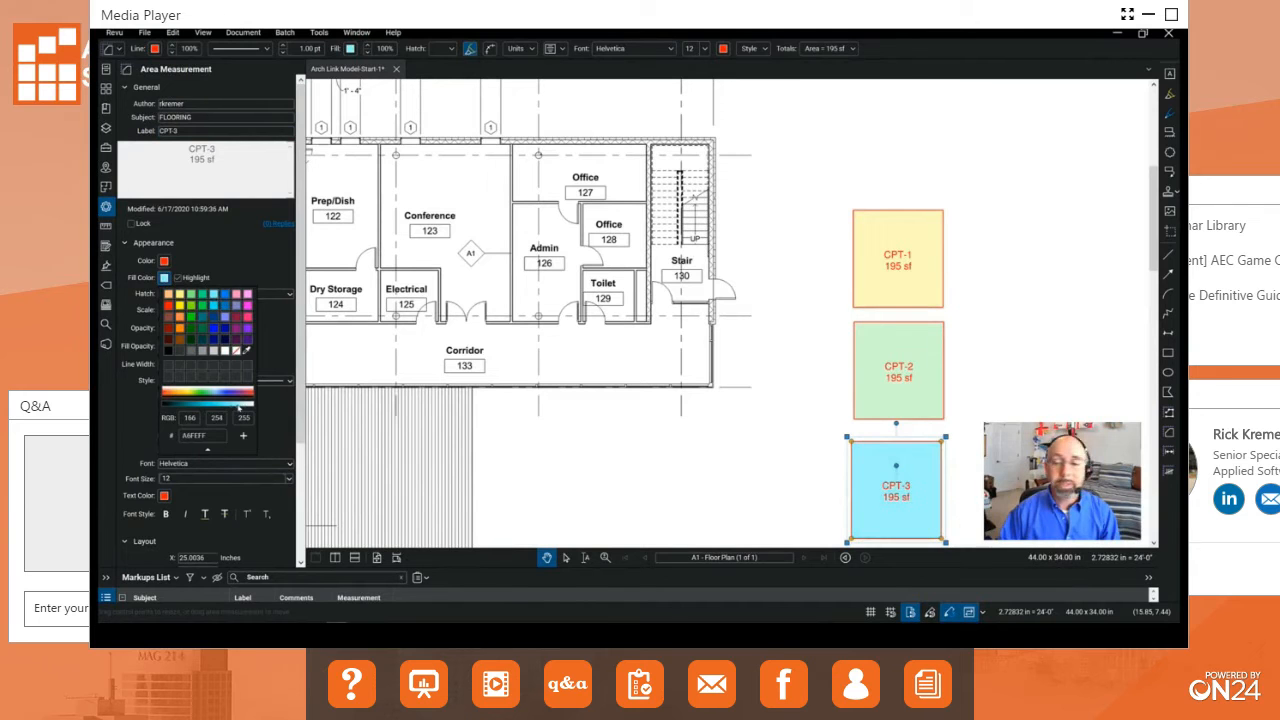
pyautogui.click(918, 316)
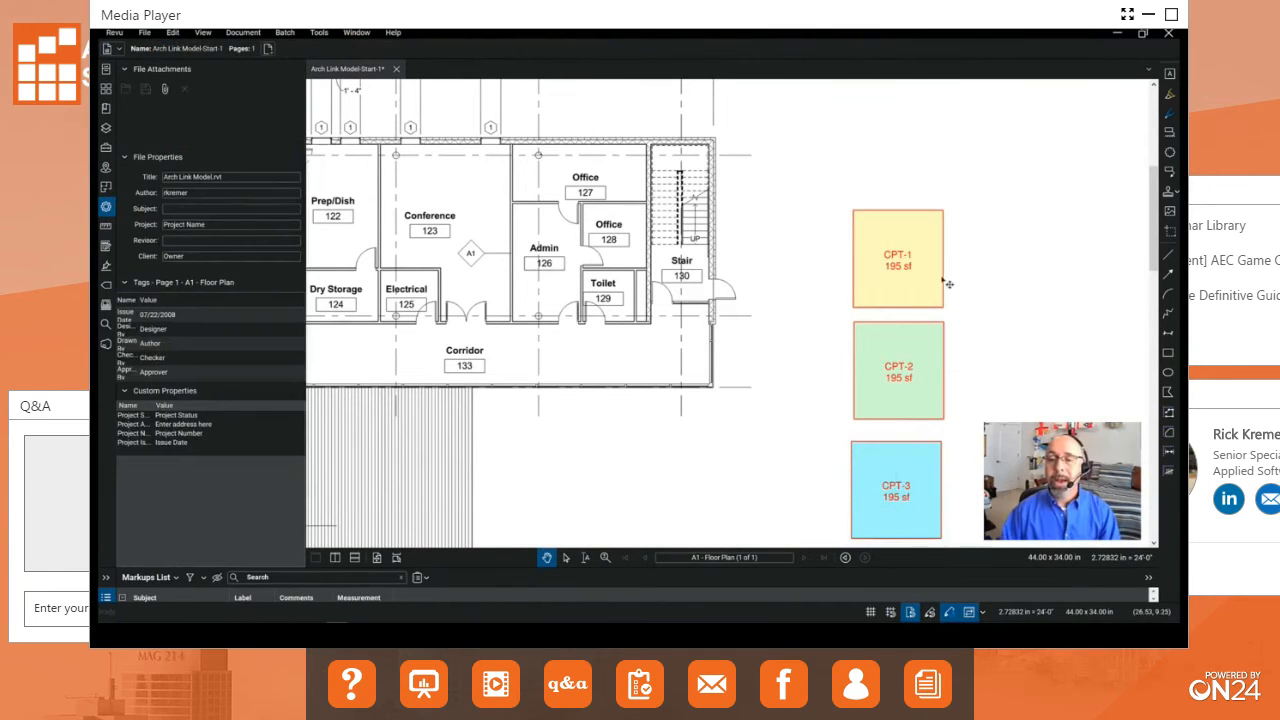
# Step: Review the CPT-1, CPT-2 and CPT-3 area measurements on the plan and their entries in the expanded Markups List
pyautogui.click(932, 274)
pyautogui.click(931, 391)
pyautogui.click(916, 484)
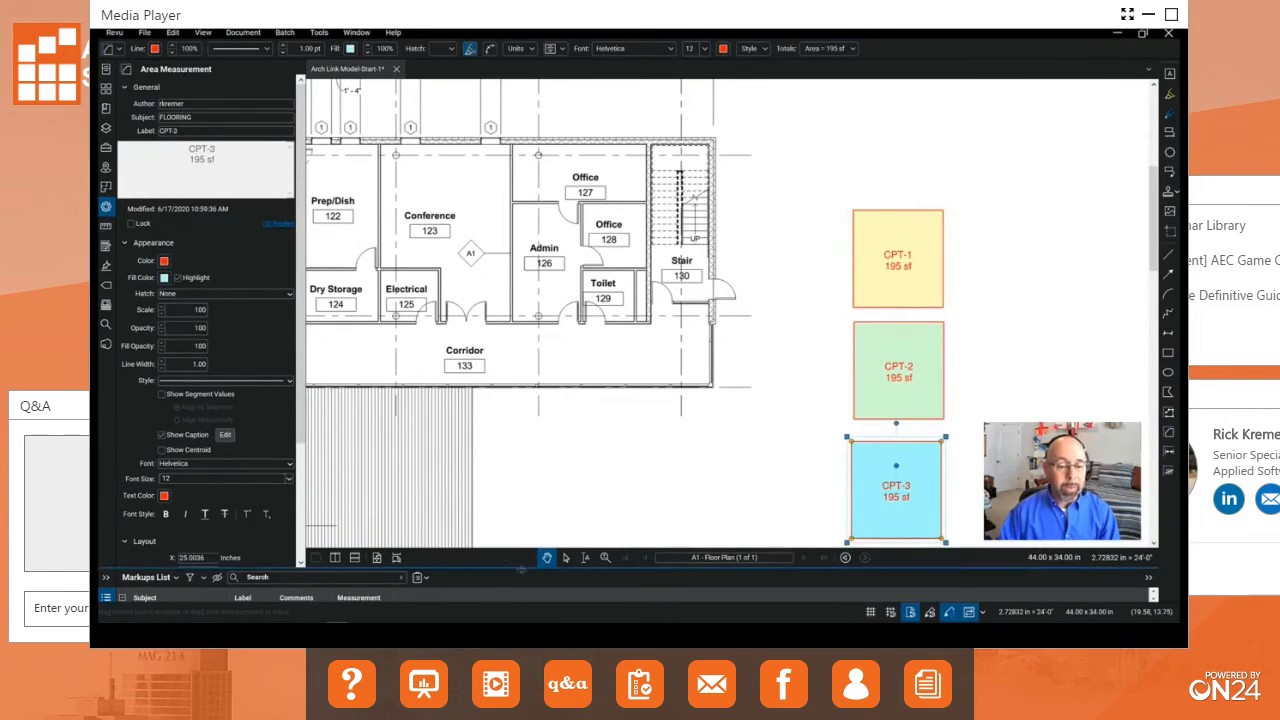
pyautogui.hotkey('alt', 'l')
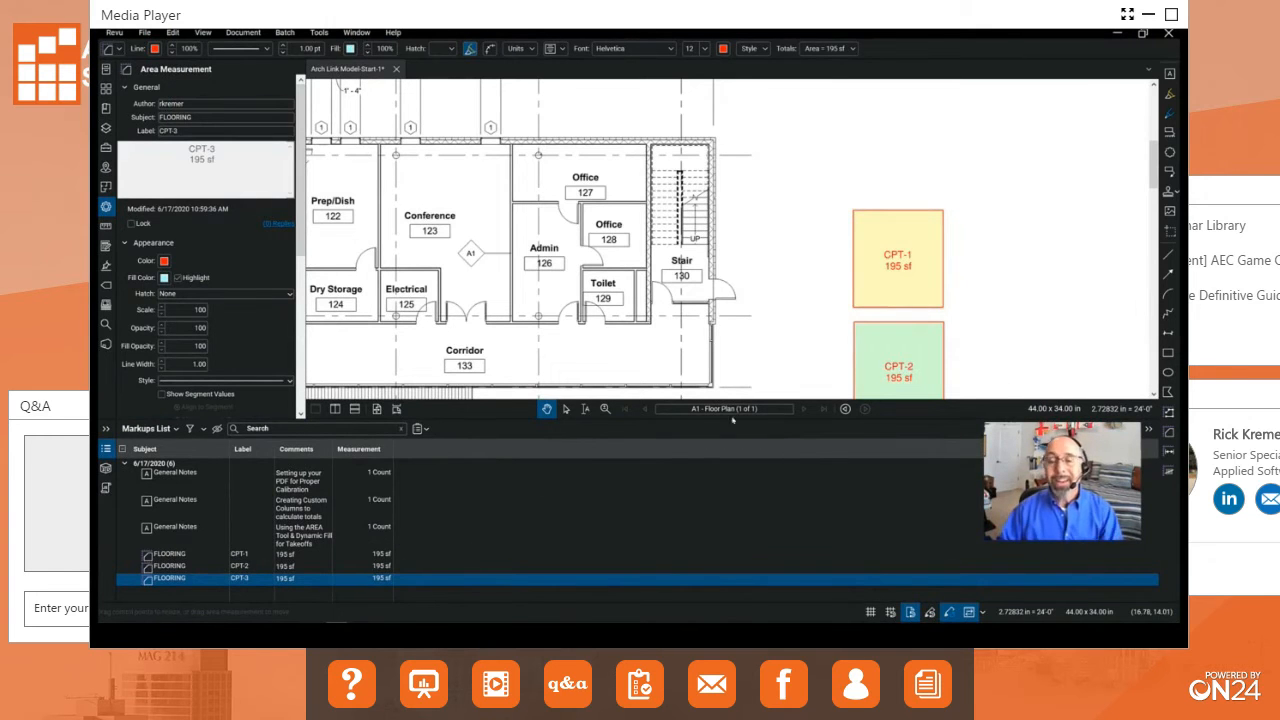
pyautogui.scroll(-3, 890, 205)
pyautogui.scroll(-5, 948, 230)
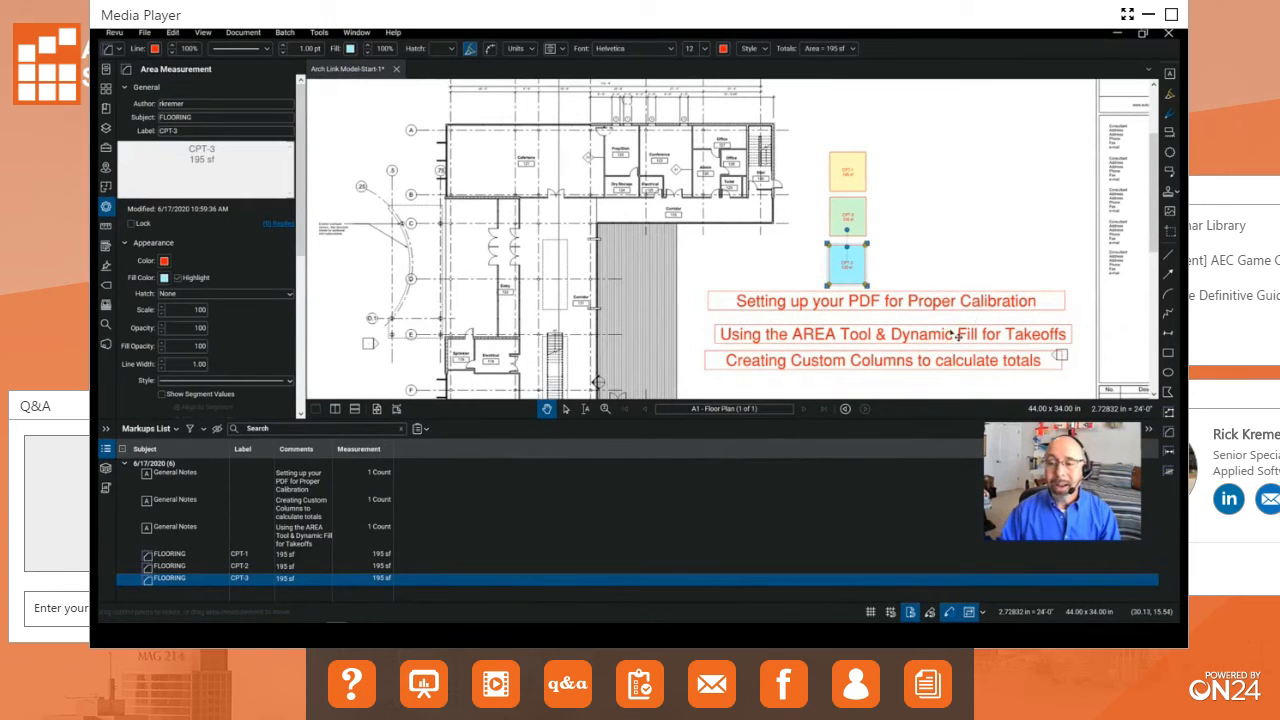
pyautogui.click(878, 214)
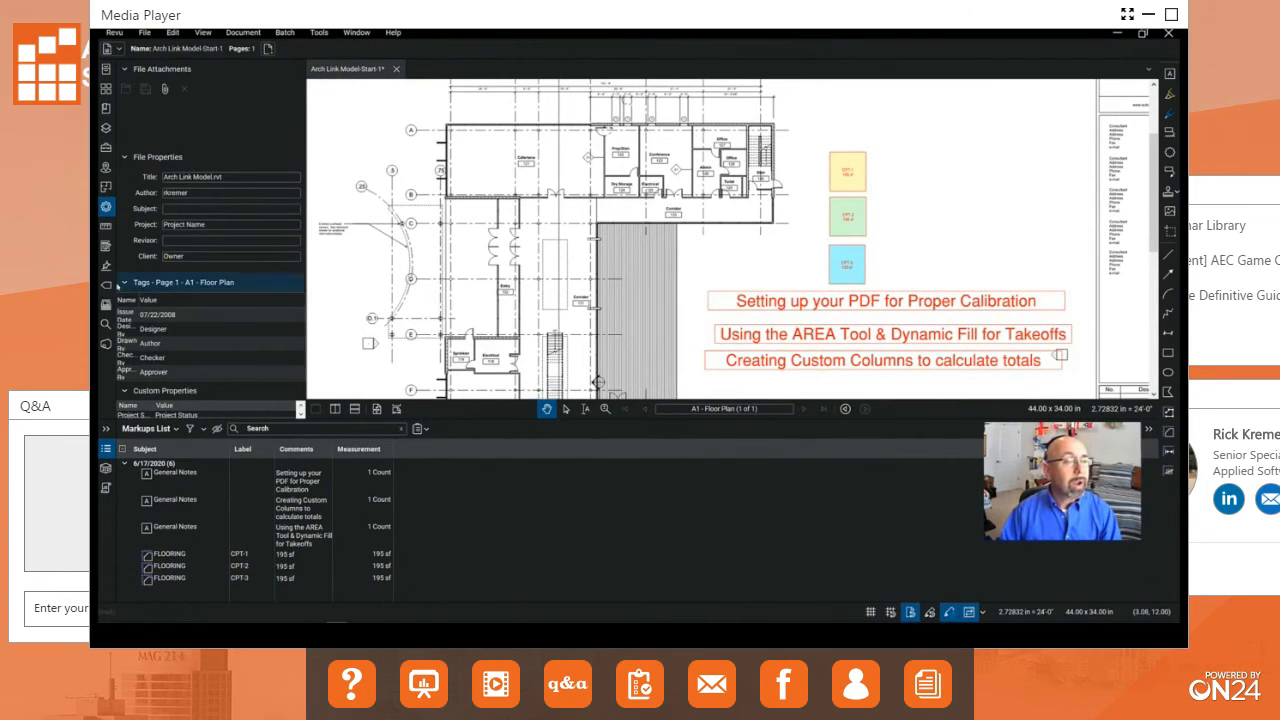
# Step: Open the Tool Chest and clear all recent tools
pyautogui.click(104, 206)
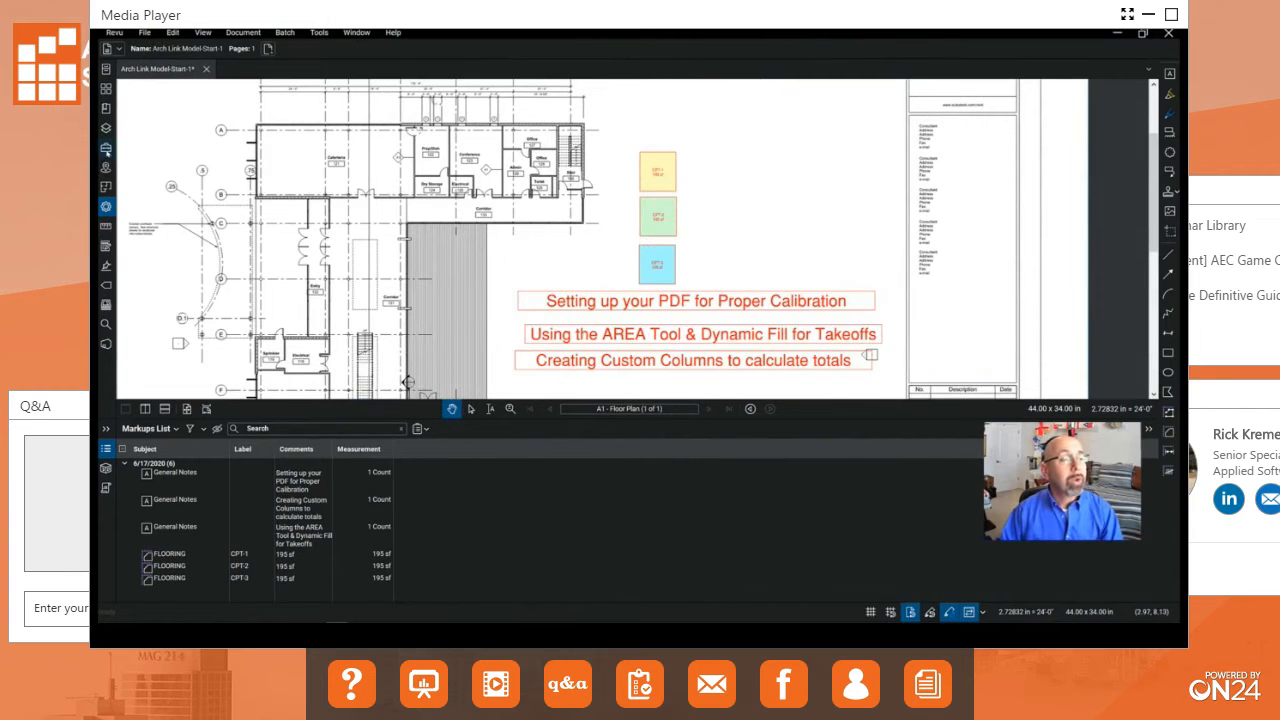
pyautogui.click(106, 149)
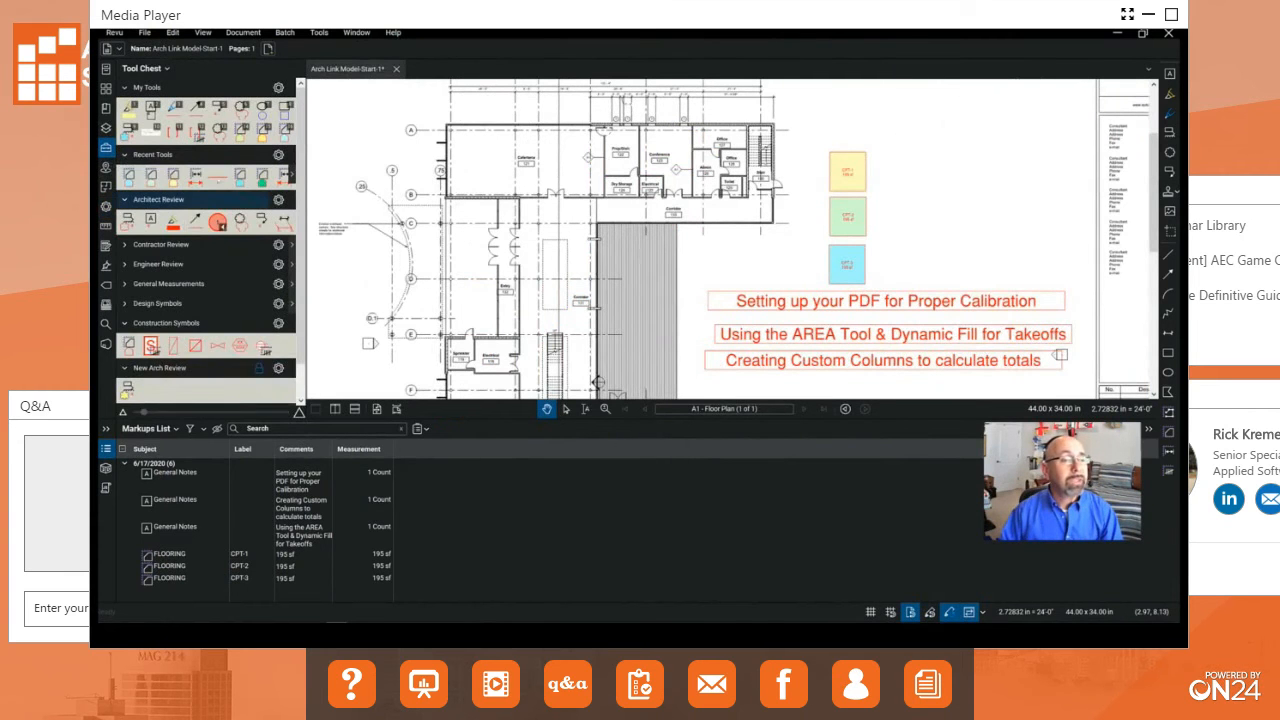
pyautogui.click(278, 155)
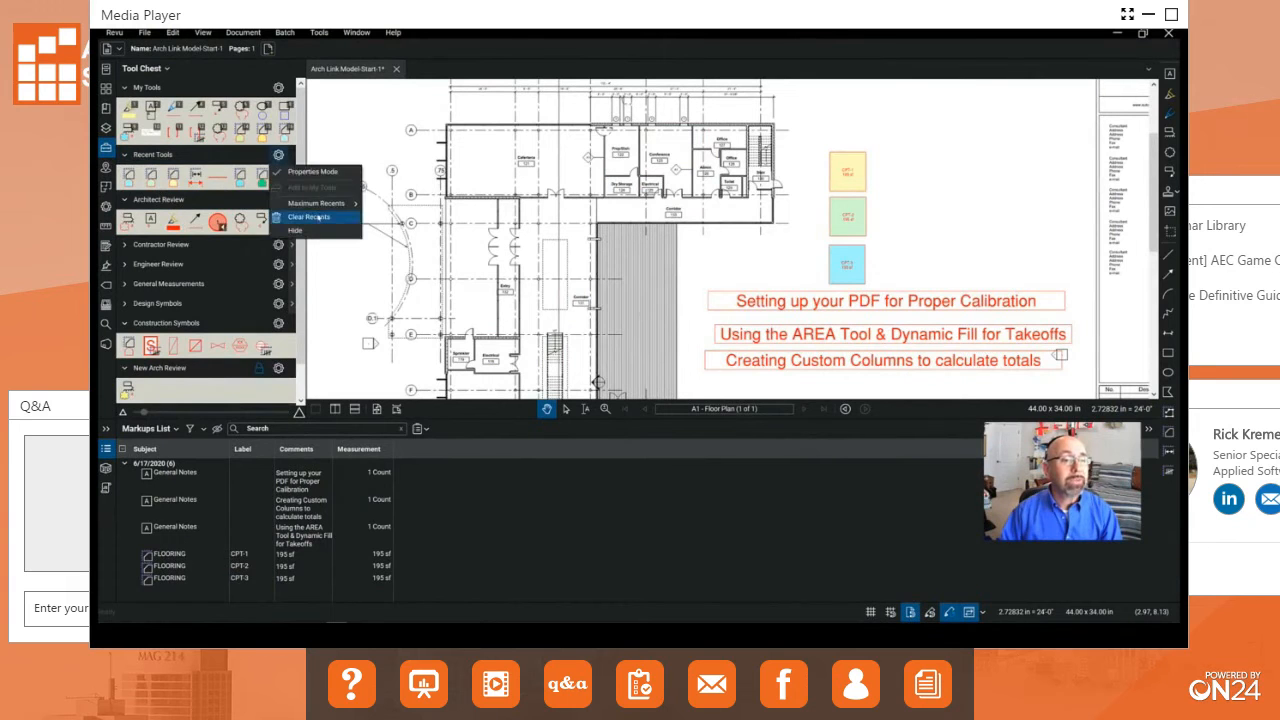
pyautogui.click(309, 216)
pyautogui.click(685, 341)
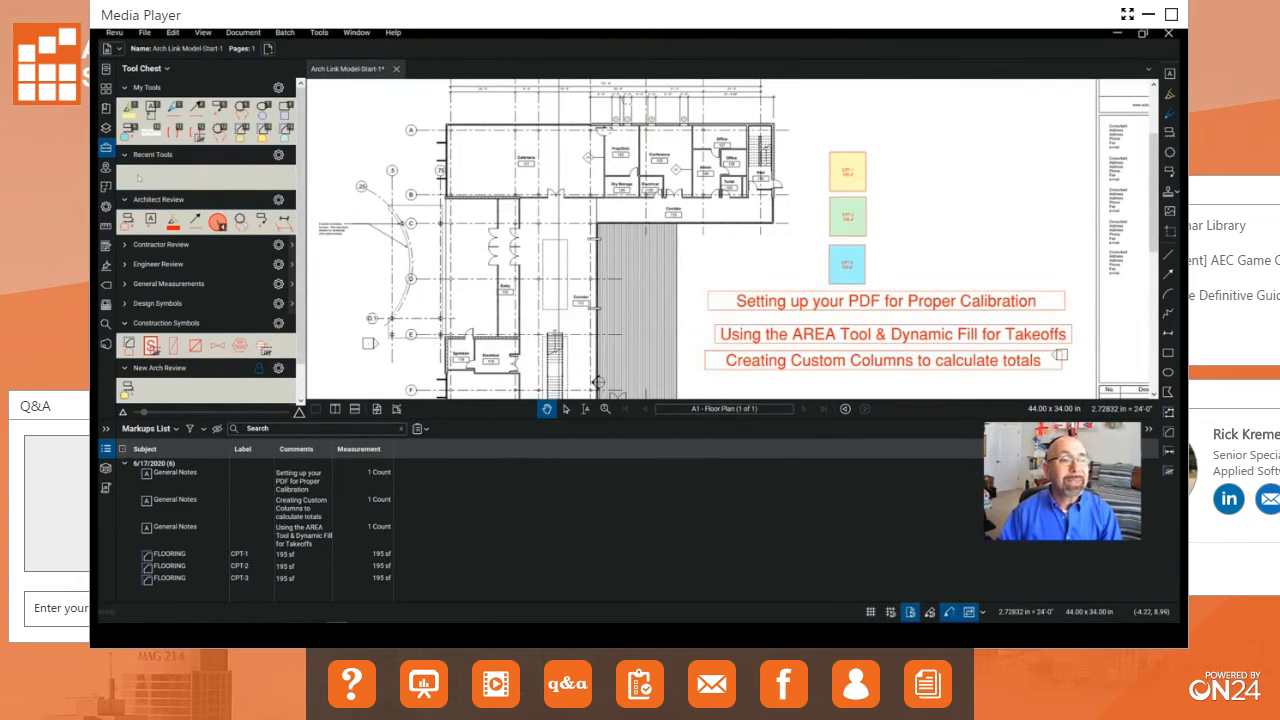
# Step: Delete the three existing area measurement tools at the end of the My Tools set
pyautogui.click(286, 131)
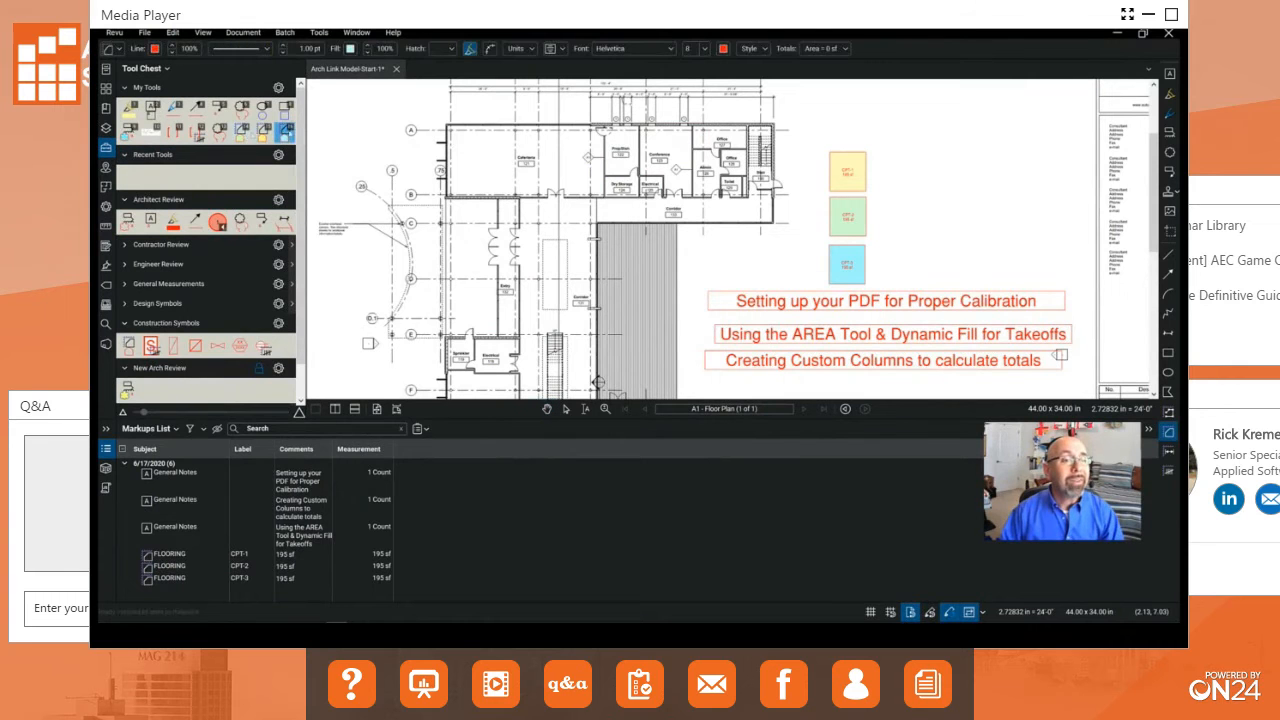
pyautogui.rightClick(286, 131)
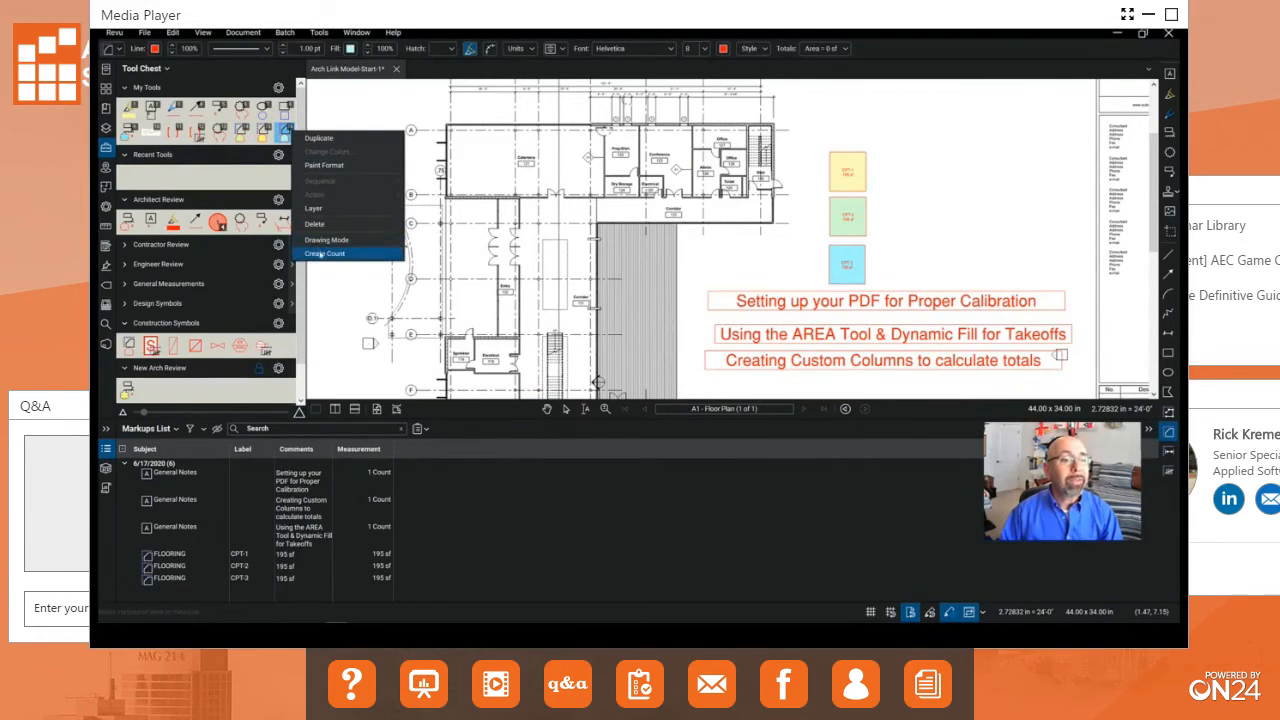
pyautogui.press('Escape')
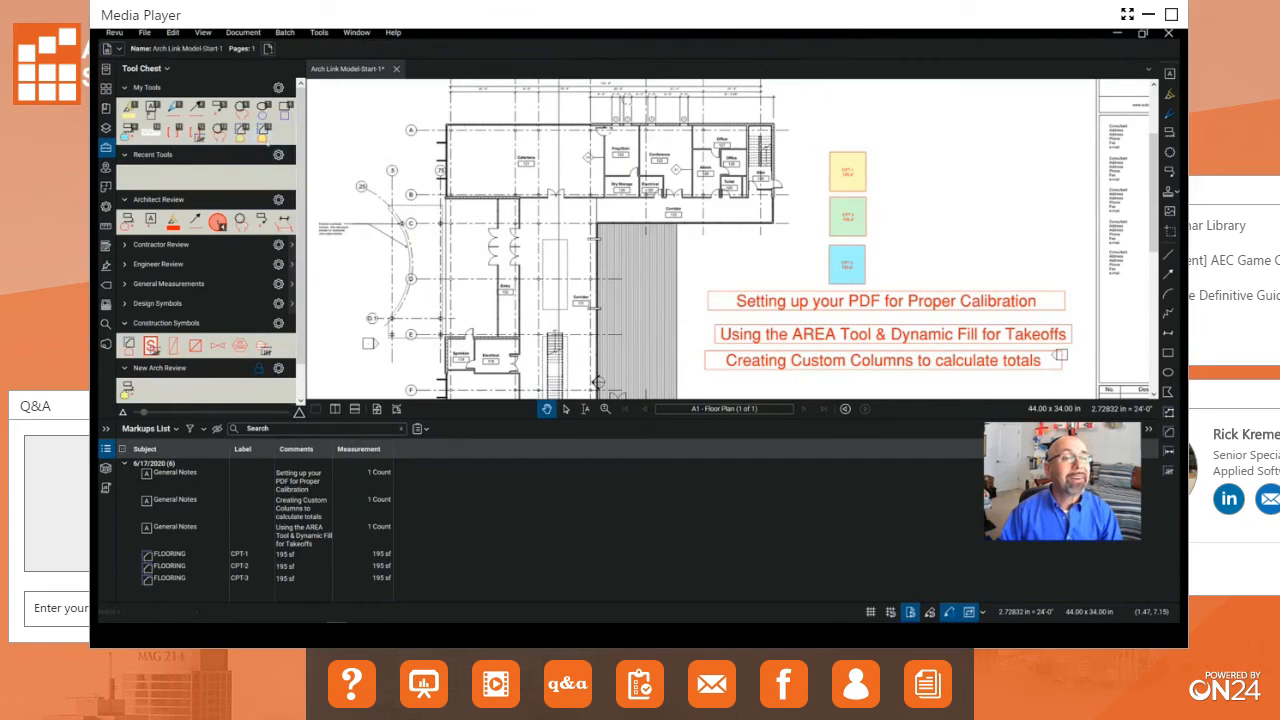
pyautogui.rightClick(264, 134)
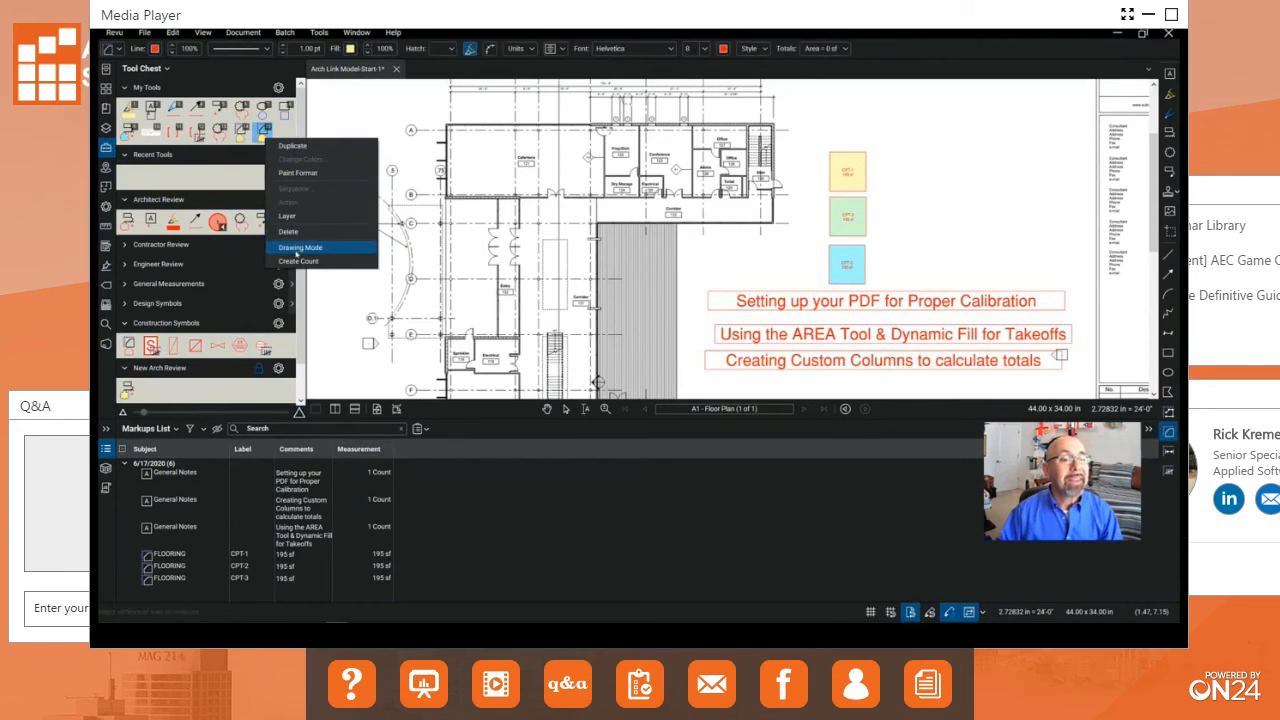
pyautogui.click(290, 231)
pyautogui.rightClick(241, 132)
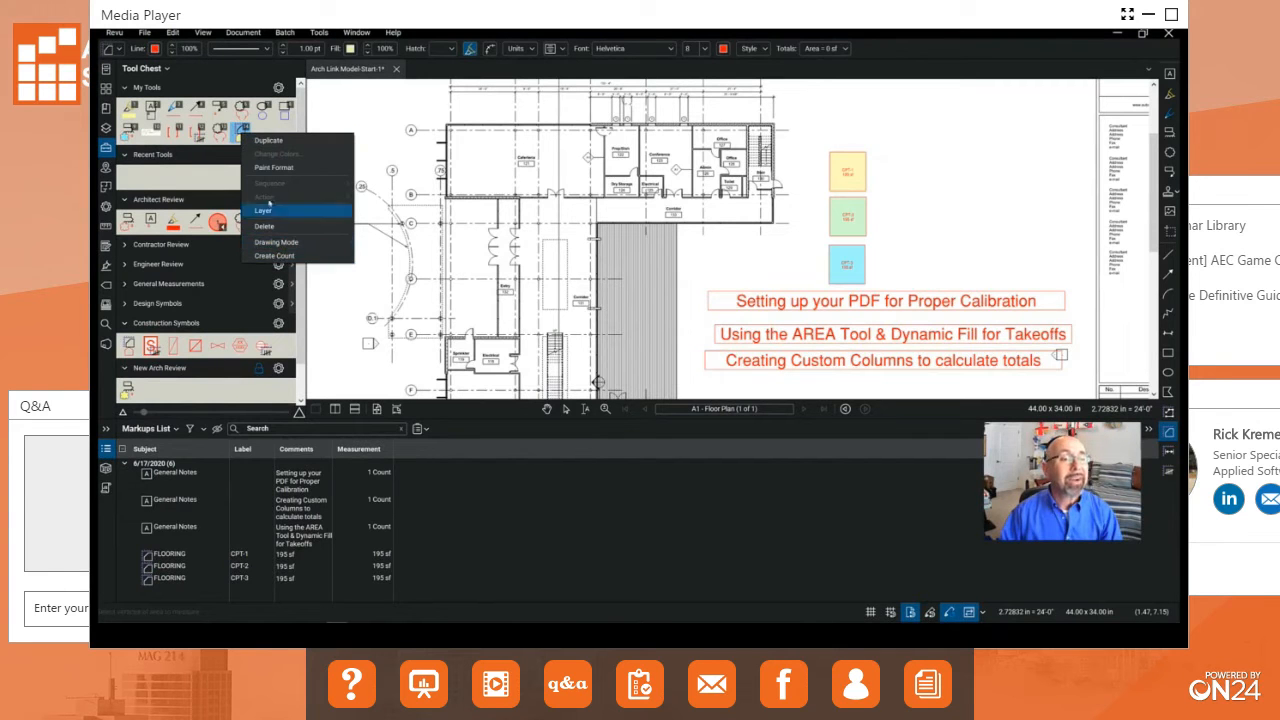
pyautogui.click(268, 227)
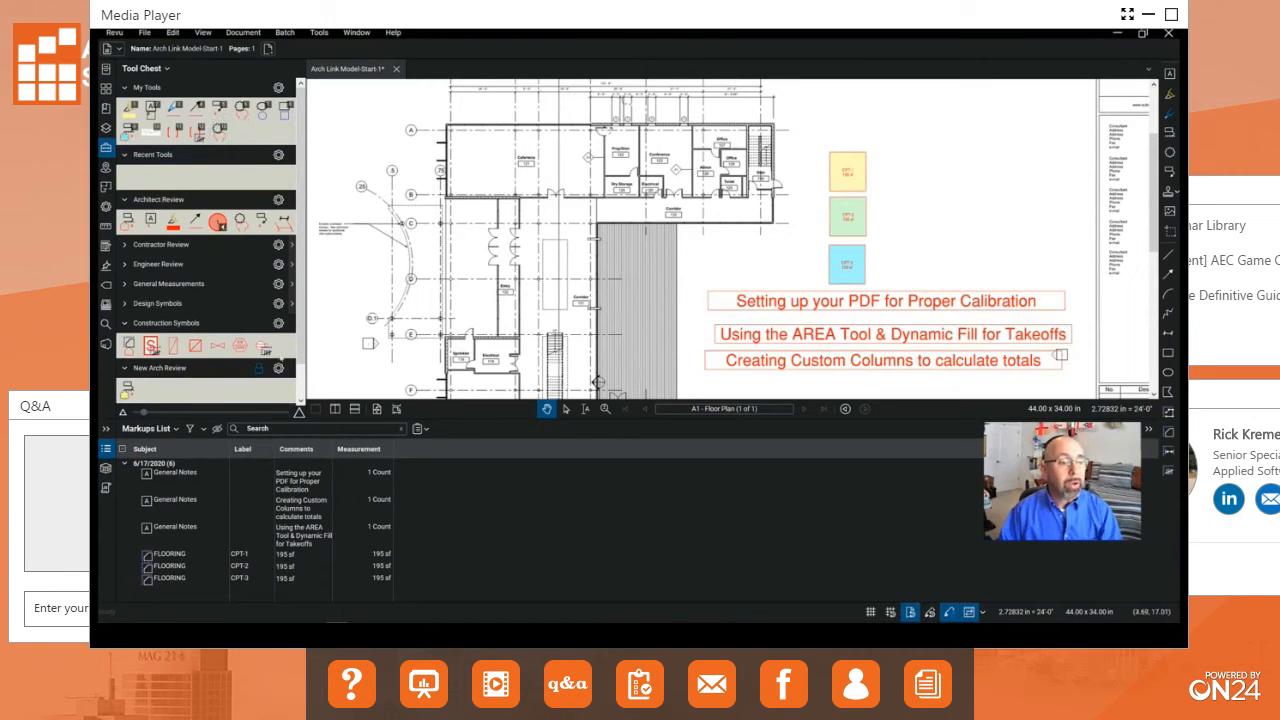
# Step: Add the yellow CPT-1 and green CPT-2 area measurements to the My Tools set in the Tool Chest
pyautogui.click(864, 186)
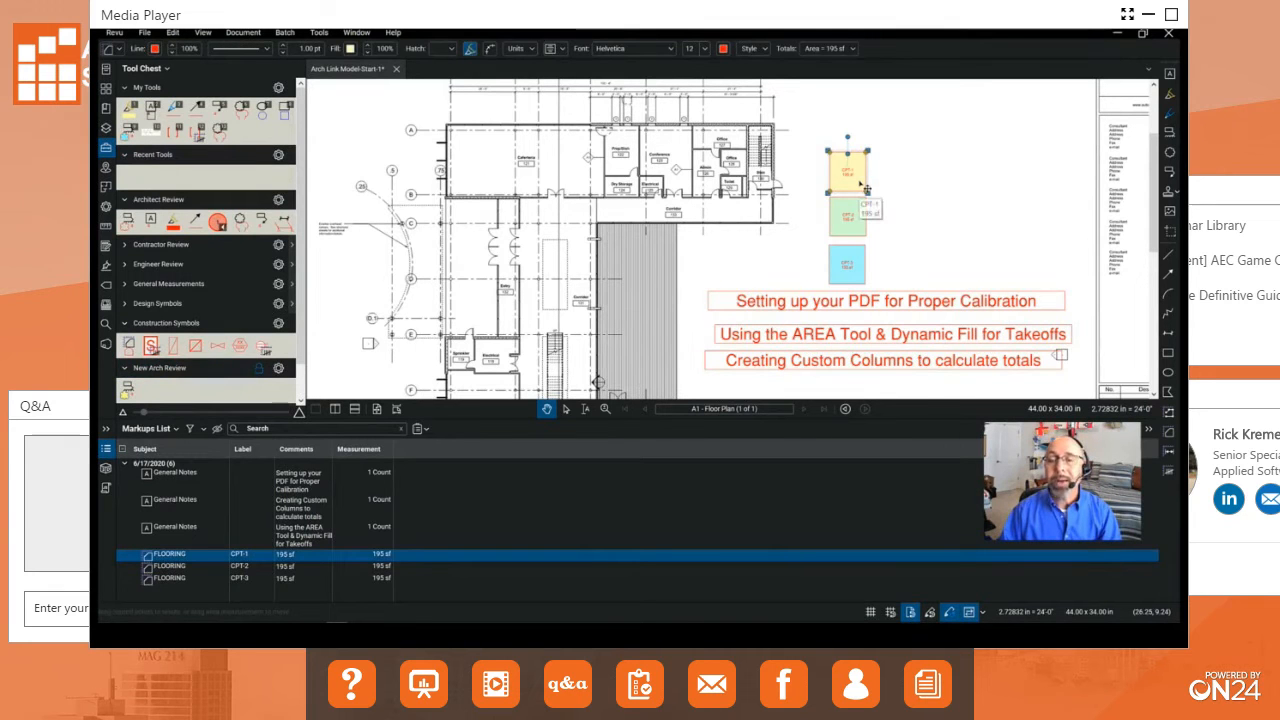
pyautogui.rightClick(851, 173)
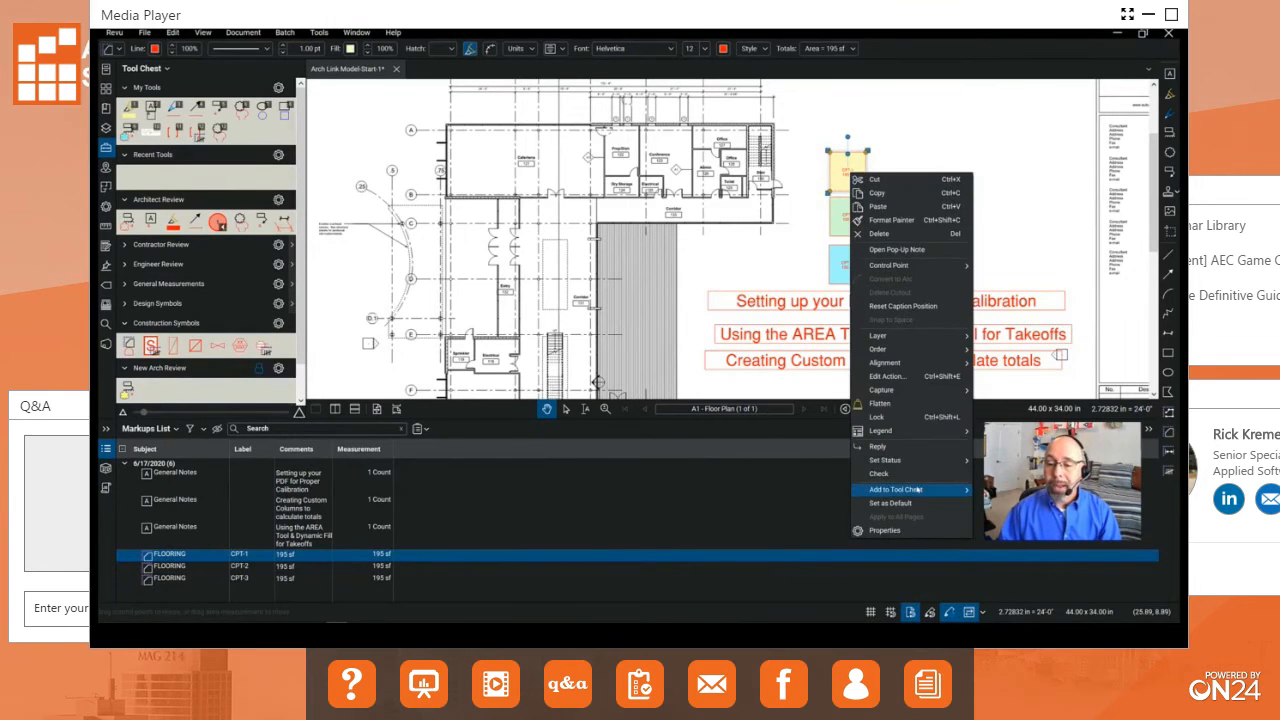
pyautogui.moveTo(915, 489)
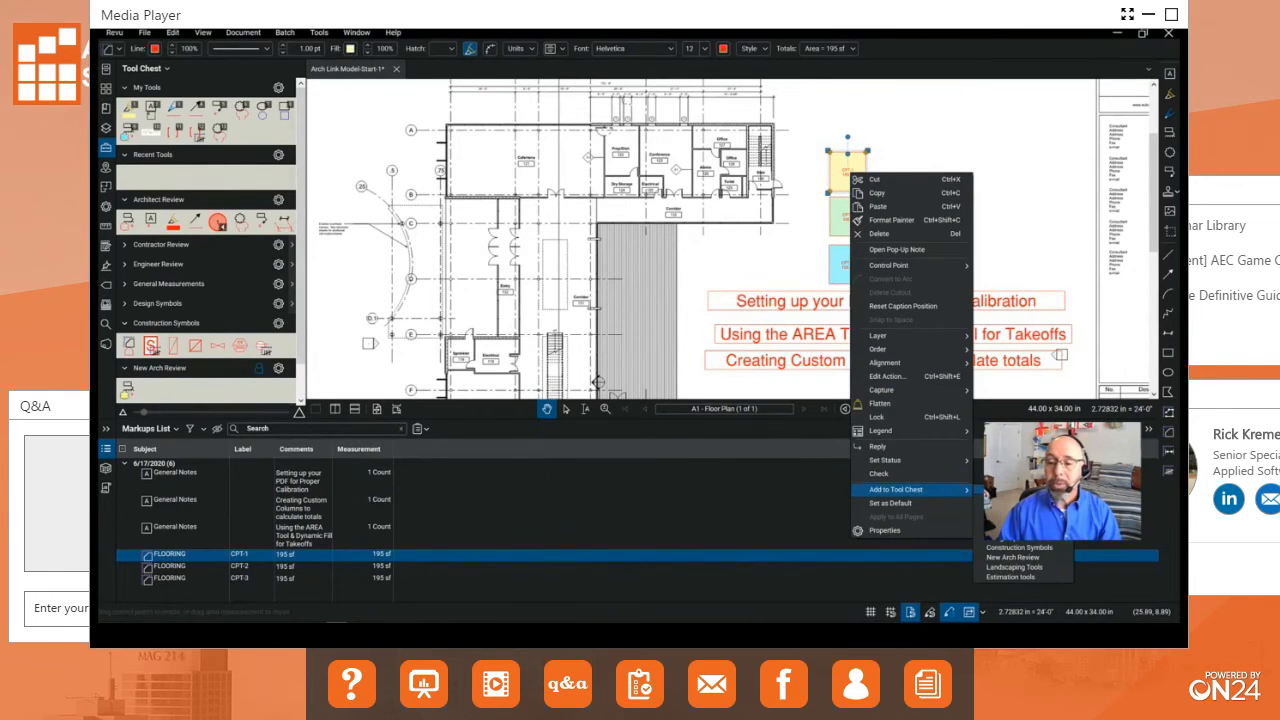
pyautogui.click(1010, 489)
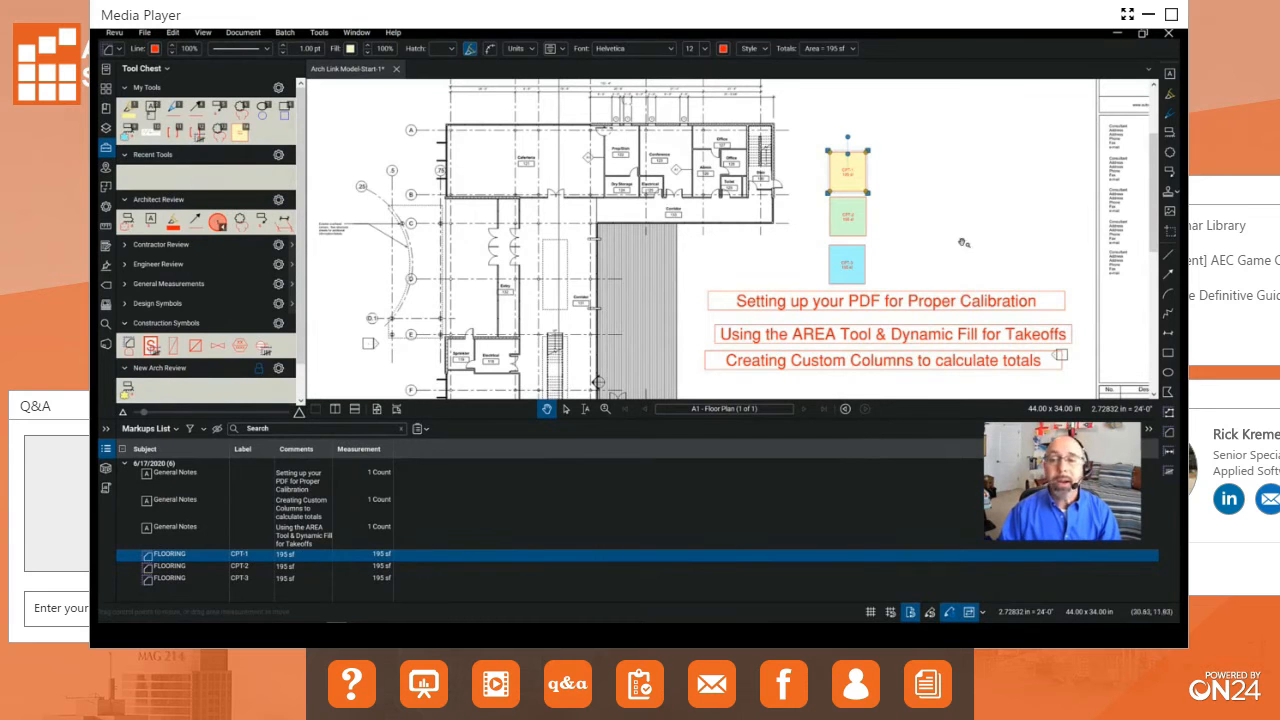
pyautogui.click(866, 219)
pyautogui.rightClick(862, 215)
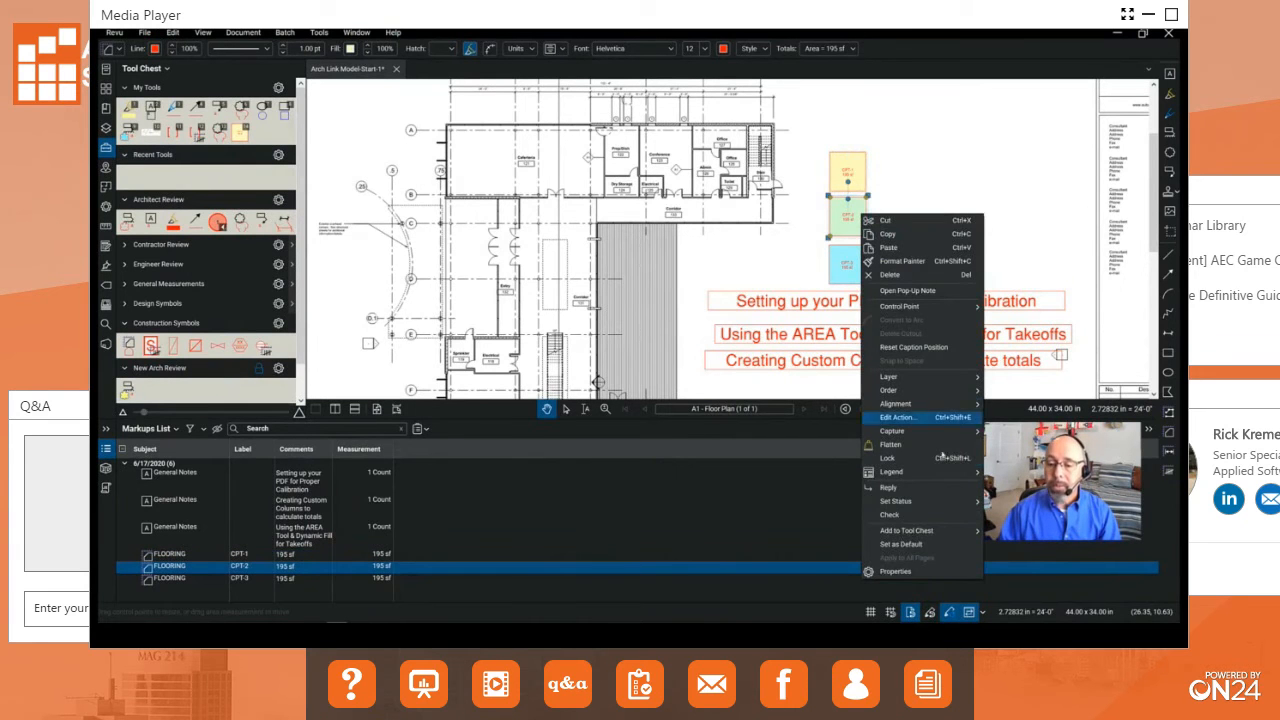
pyautogui.moveTo(945, 531)
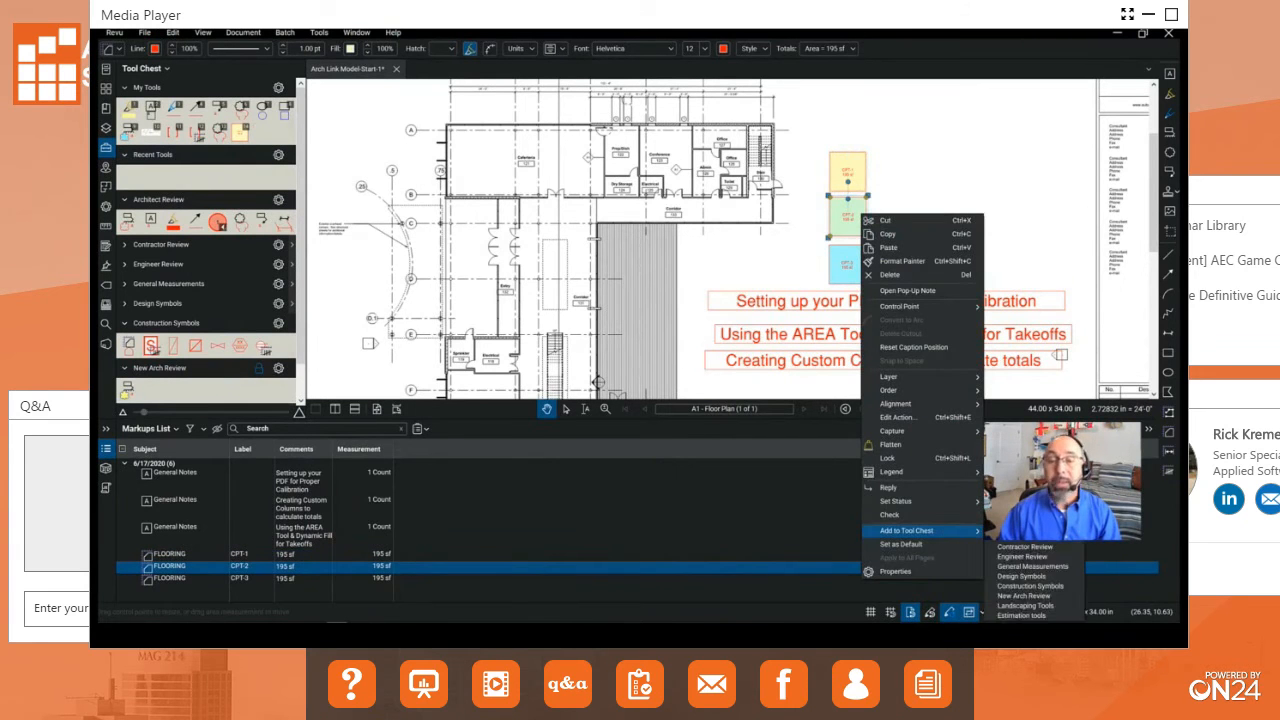
pyautogui.click(1015, 536)
# Step: Add the cyan CPT-3 area measurement to the My Tools set and clear the selection
pyautogui.click(847, 262)
pyautogui.rightClick(848, 256)
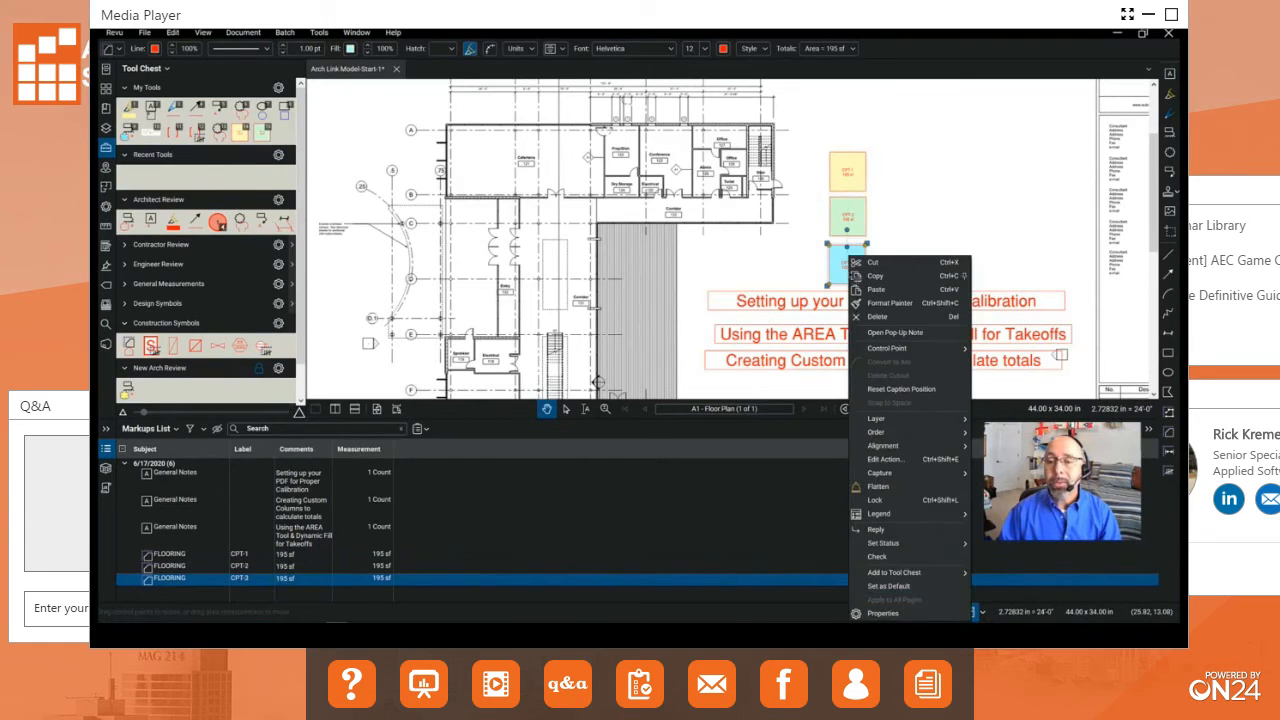
pyautogui.moveTo(931, 576)
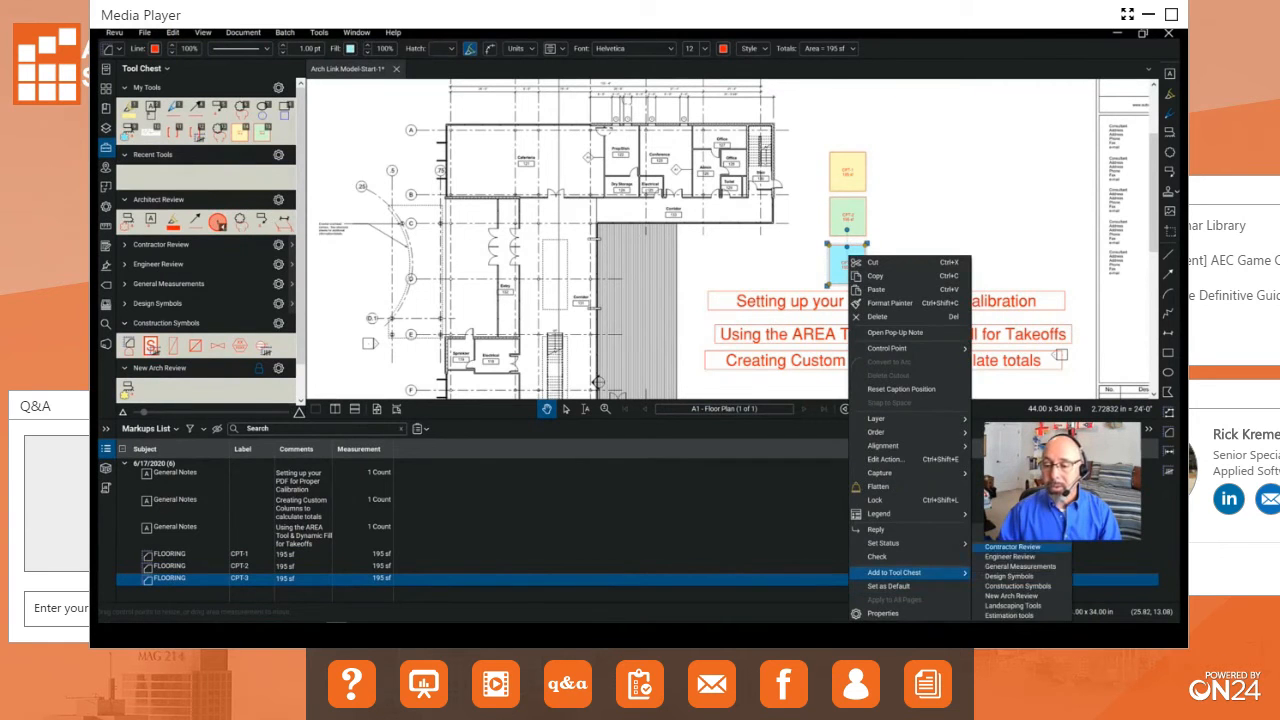
pyautogui.click(1012, 547)
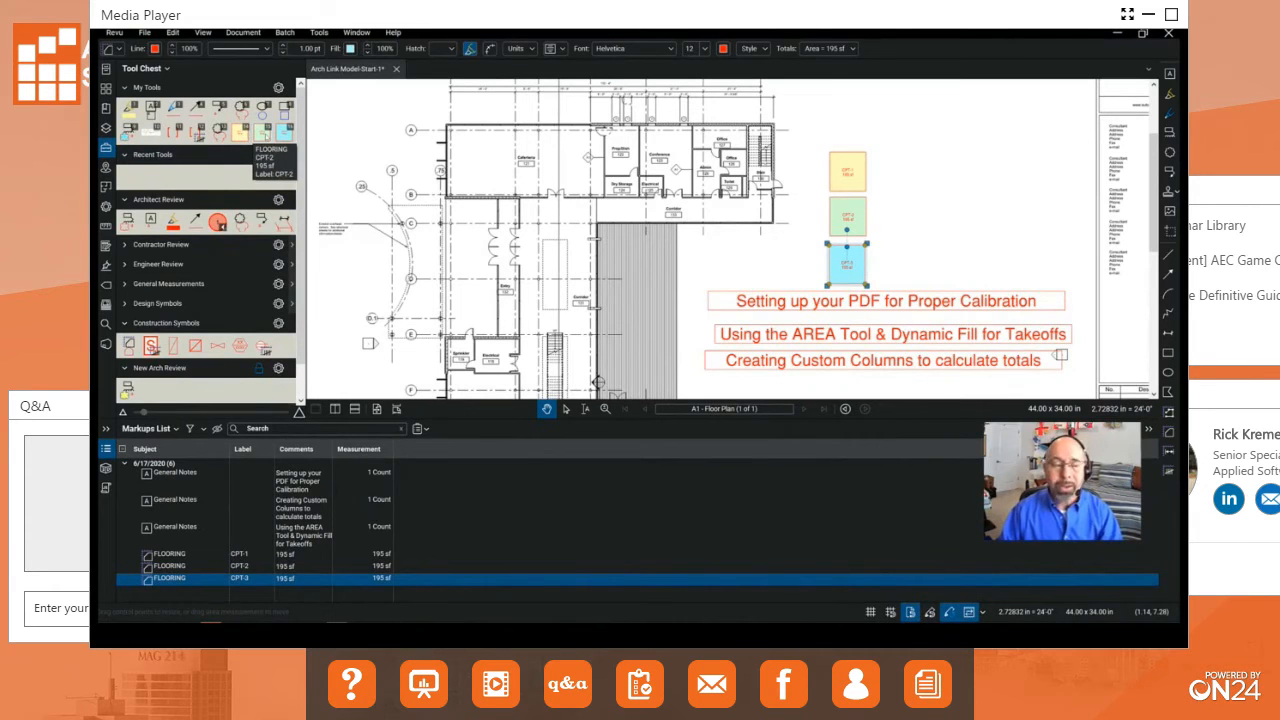
pyautogui.press('Escape')
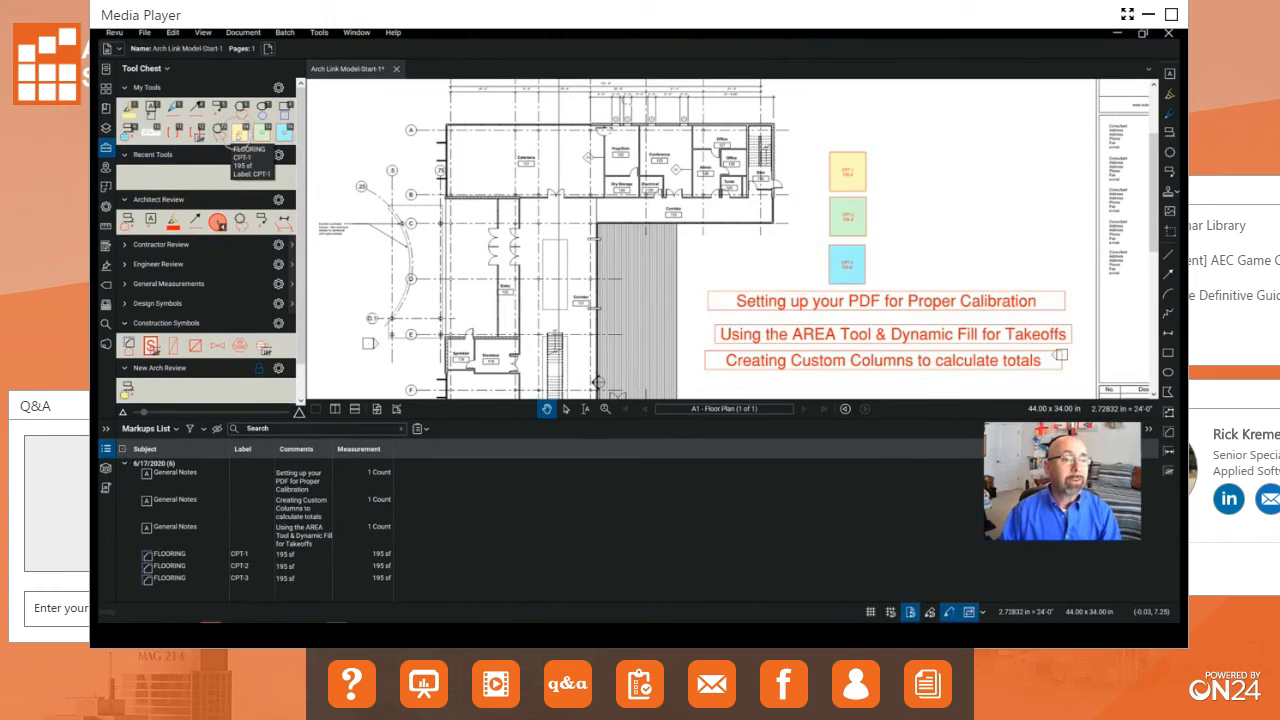
# Step: Collapse the Markups List to give the floor plan more room around Dry Storage 124
pyautogui.click(240, 133)
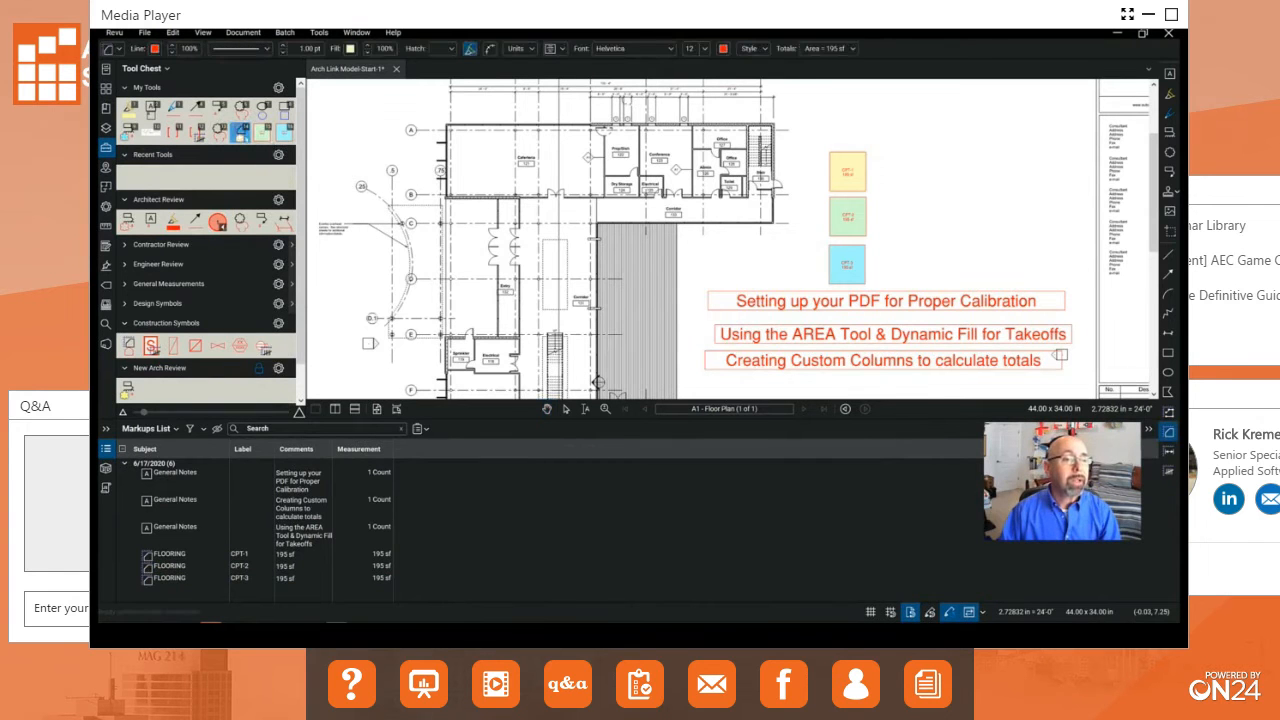
pyautogui.click(287, 134)
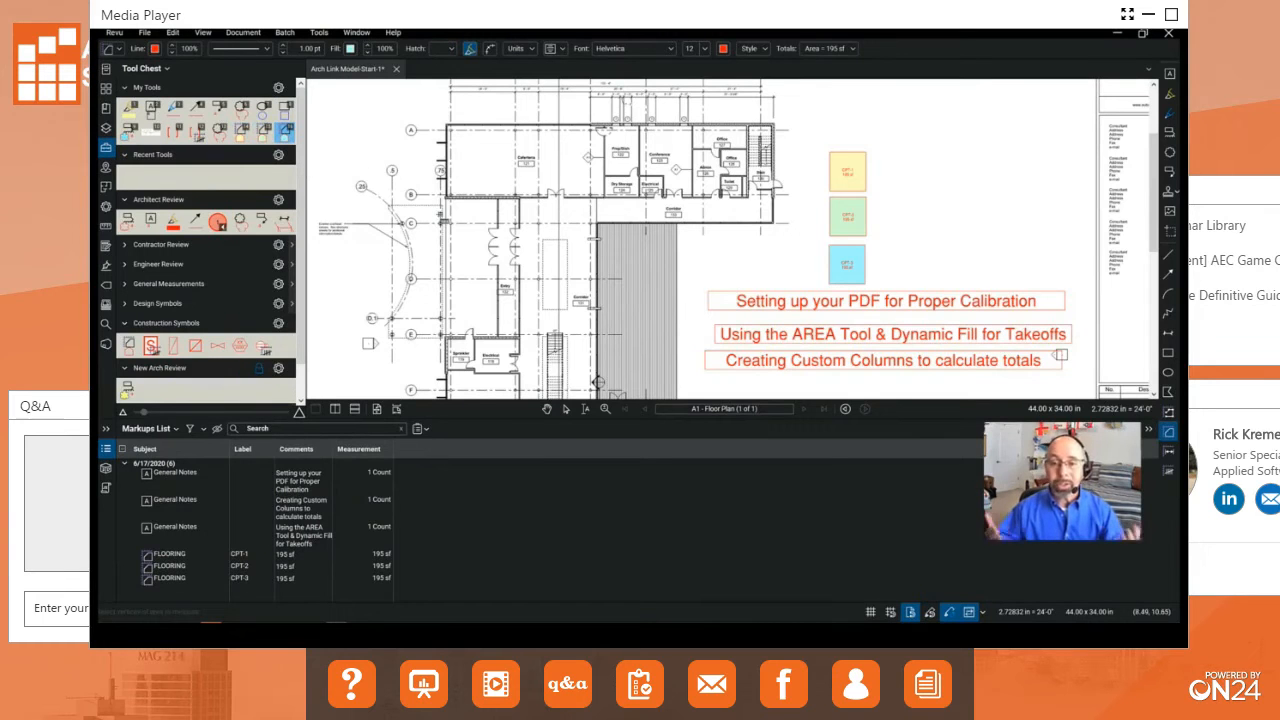
pyautogui.scroll(3, 715, 175)
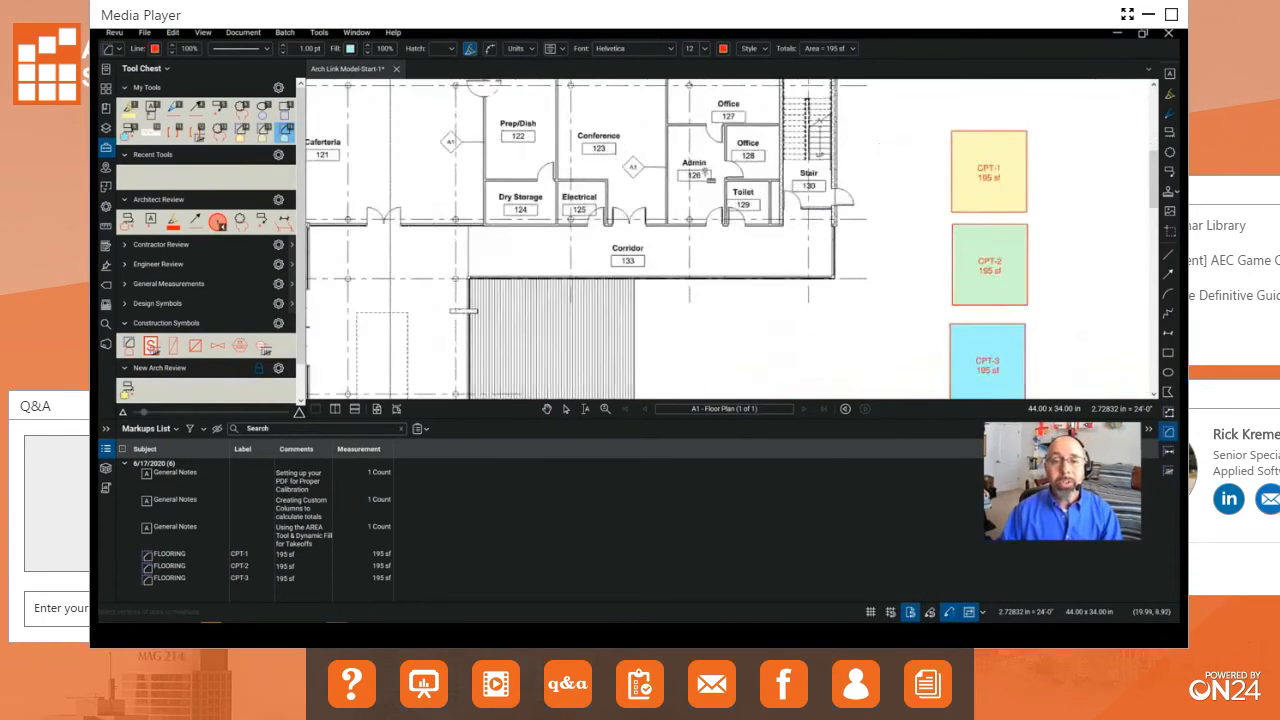
pyautogui.scroll(2, 708, 177)
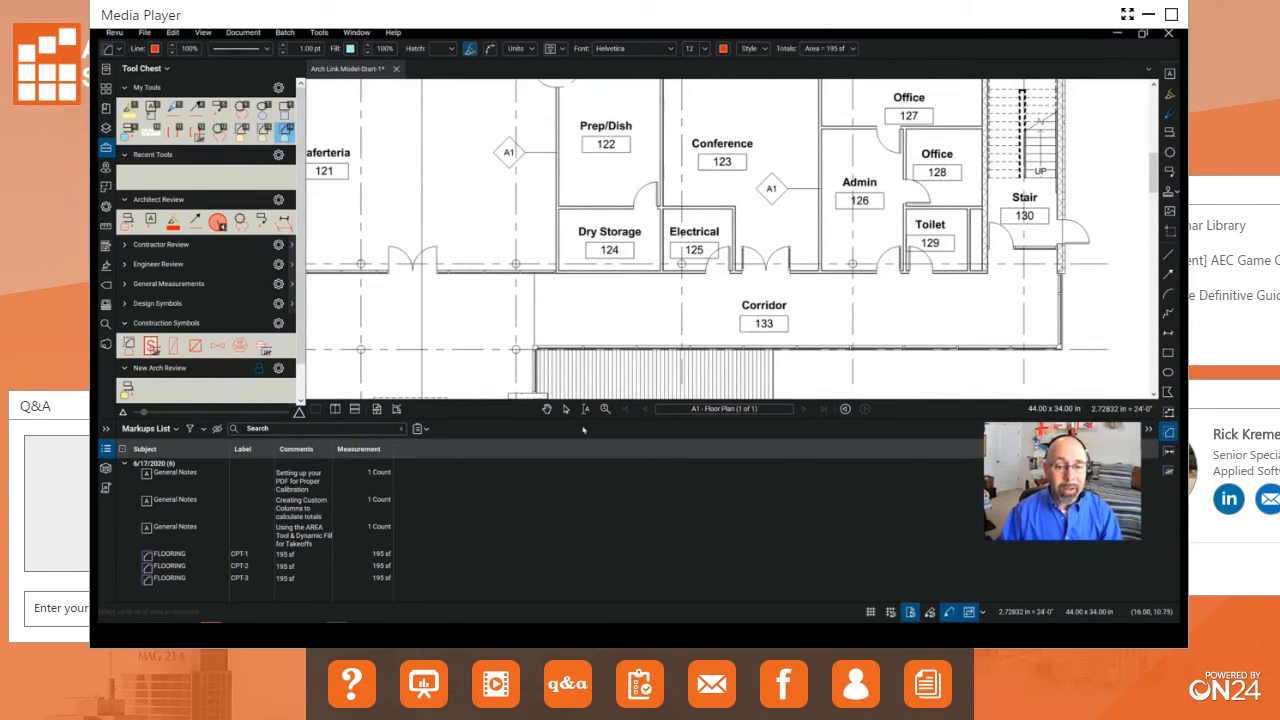
pyautogui.moveTo(584, 419); pyautogui.dragTo(589, 578)
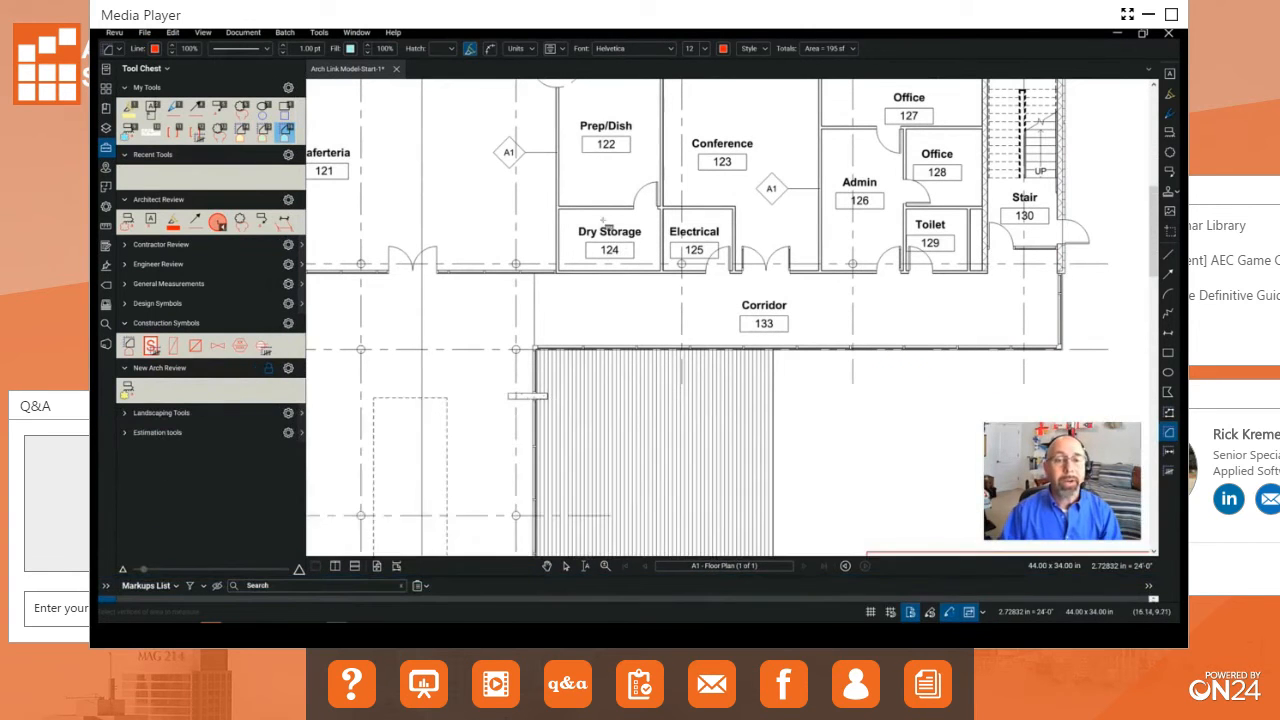
pyautogui.scroll(3, 605, 223)
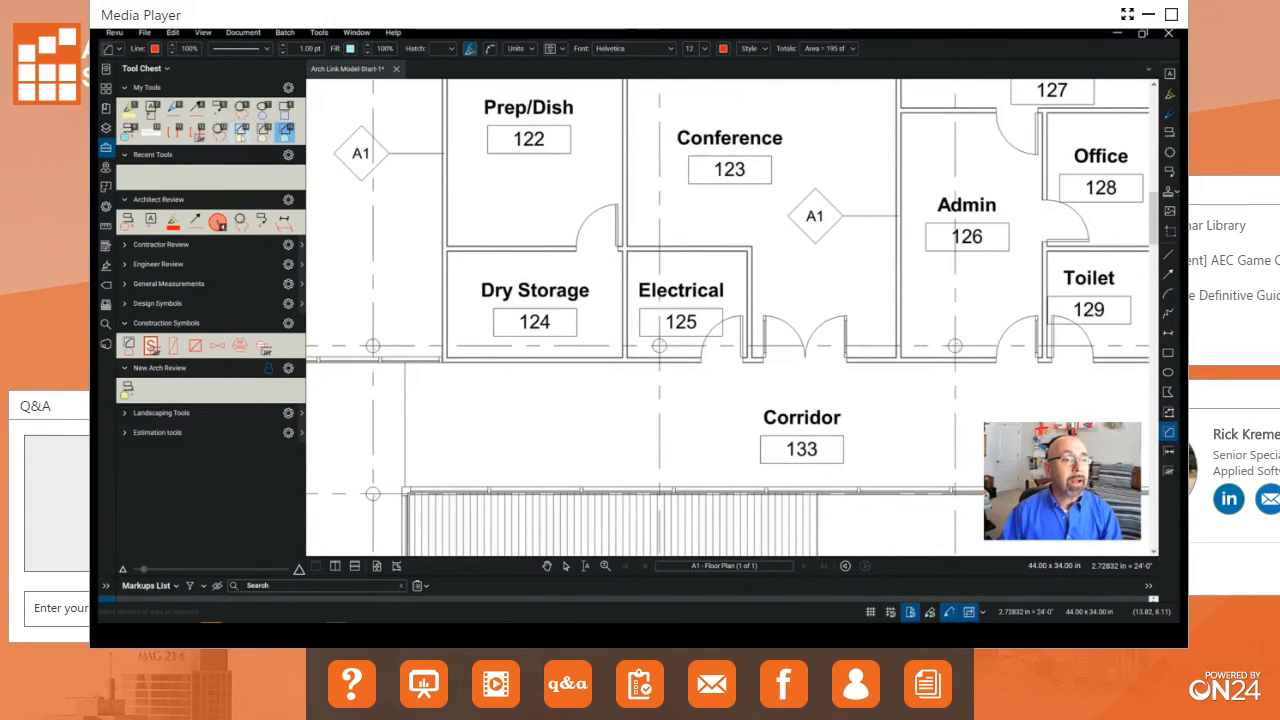
# Step: Measure the Dry Storage 124 room as a rectangle with the saved CPT-1 tool and shift its caption off the room label
pyautogui.click(240, 132)
pyautogui.scroll(4, 478, 262)
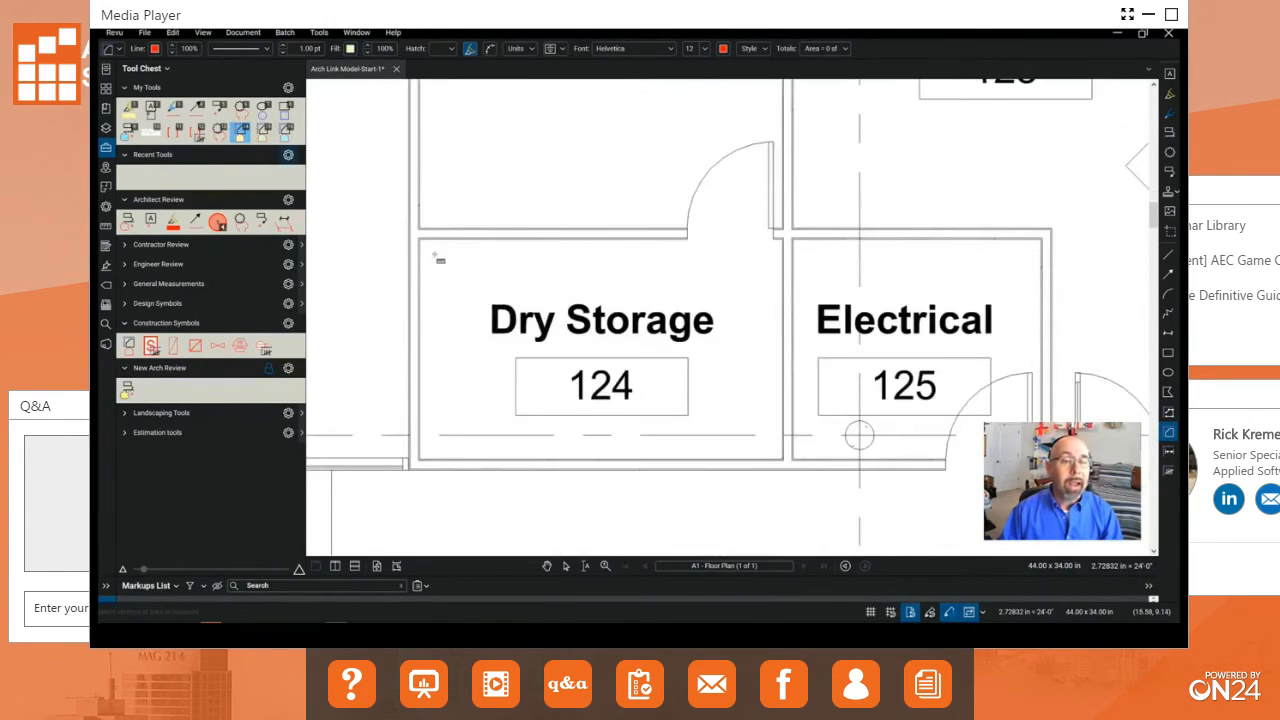
pyautogui.moveTo(420, 240)
pyautogui.mouseDown()
pyautogui.moveTo(488, 308)
pyautogui.moveTo(783, 460)
pyautogui.mouseUp()
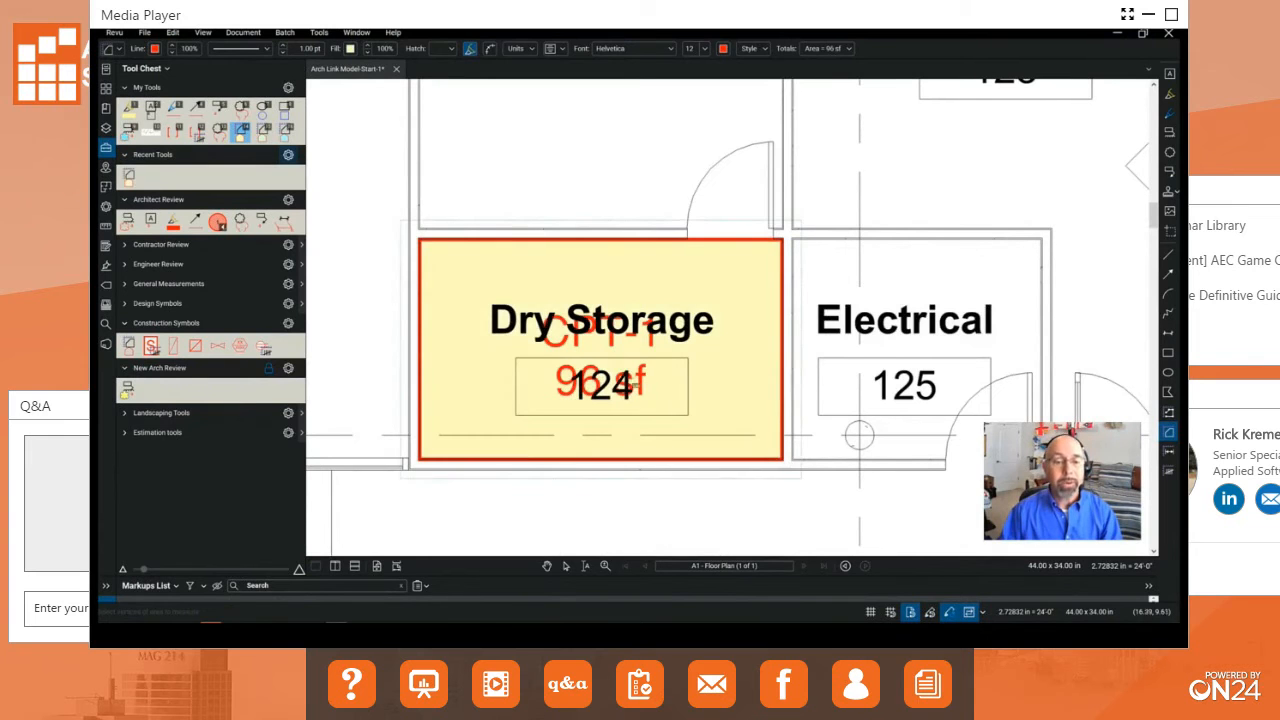
pyautogui.press('Escape')
pyautogui.moveTo(601, 350)
pyautogui.mouseDown()
pyautogui.moveTo(716, 289)
pyautogui.moveTo(716, 379)
pyautogui.moveTo(736, 380)
pyautogui.moveTo(631, 352)
pyautogui.mouseUp()
pyautogui.scroll(-3, 720, 410)
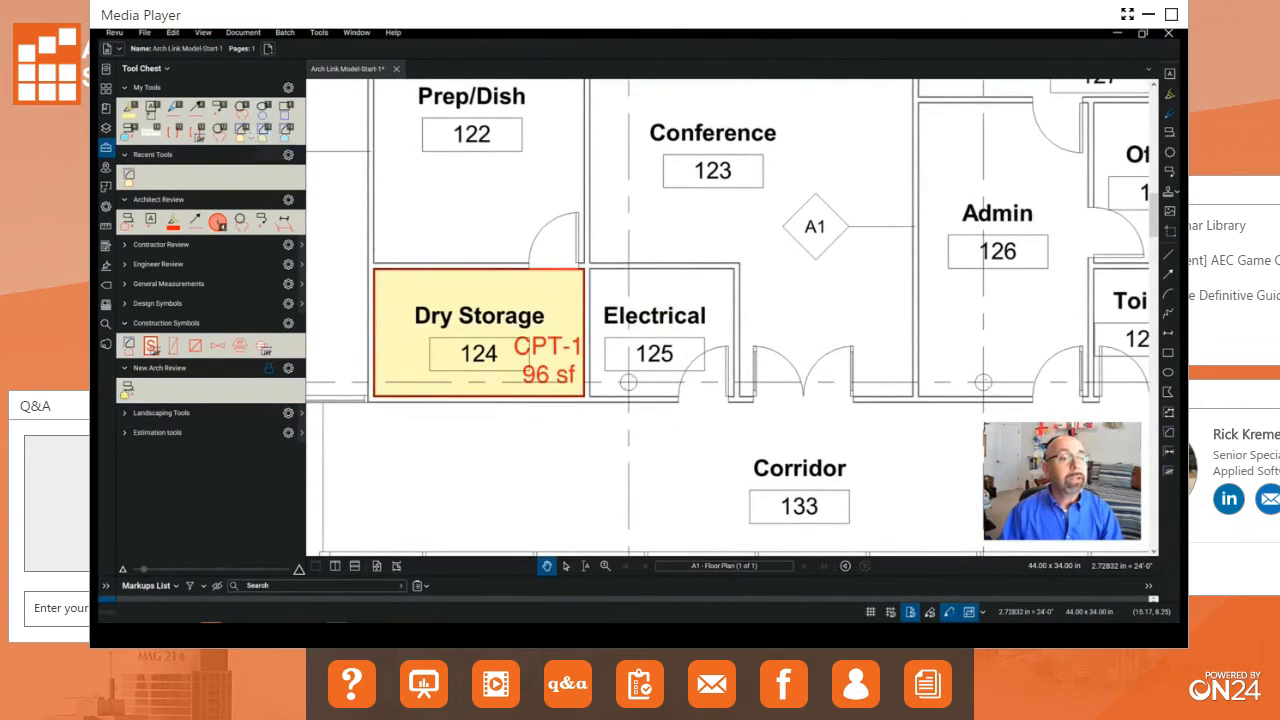
pyautogui.hotkey('shift', 'alt', 'a')
pyautogui.scroll(2, 605, 280)
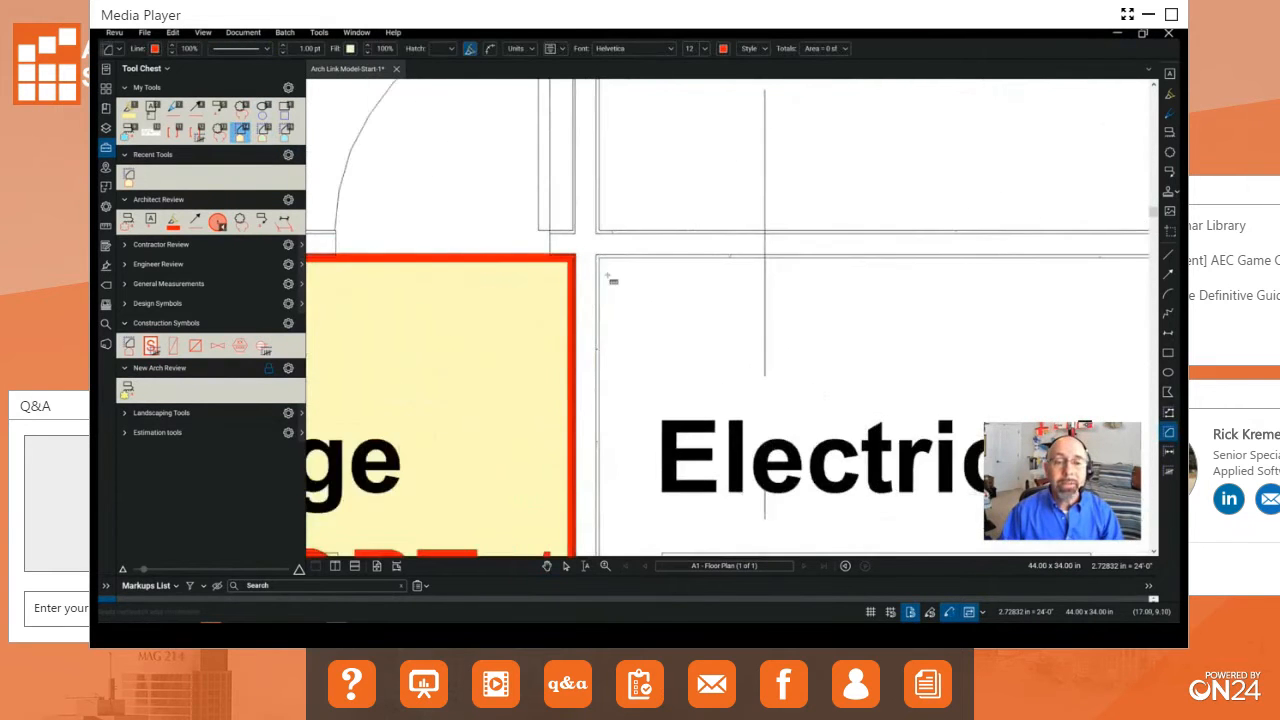
pyautogui.scroll(-1, 605, 277)
pyautogui.moveTo(616, 295); pyautogui.dragTo(543, 249)
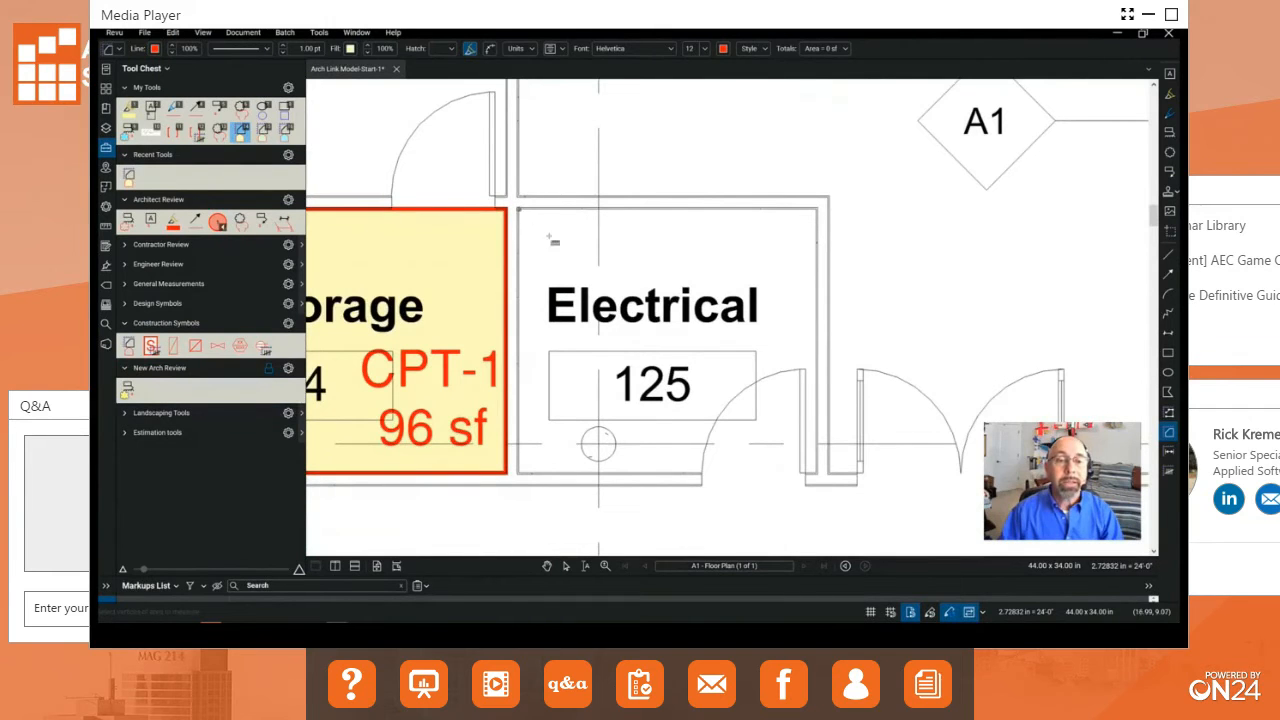
pyautogui.press('Escape')
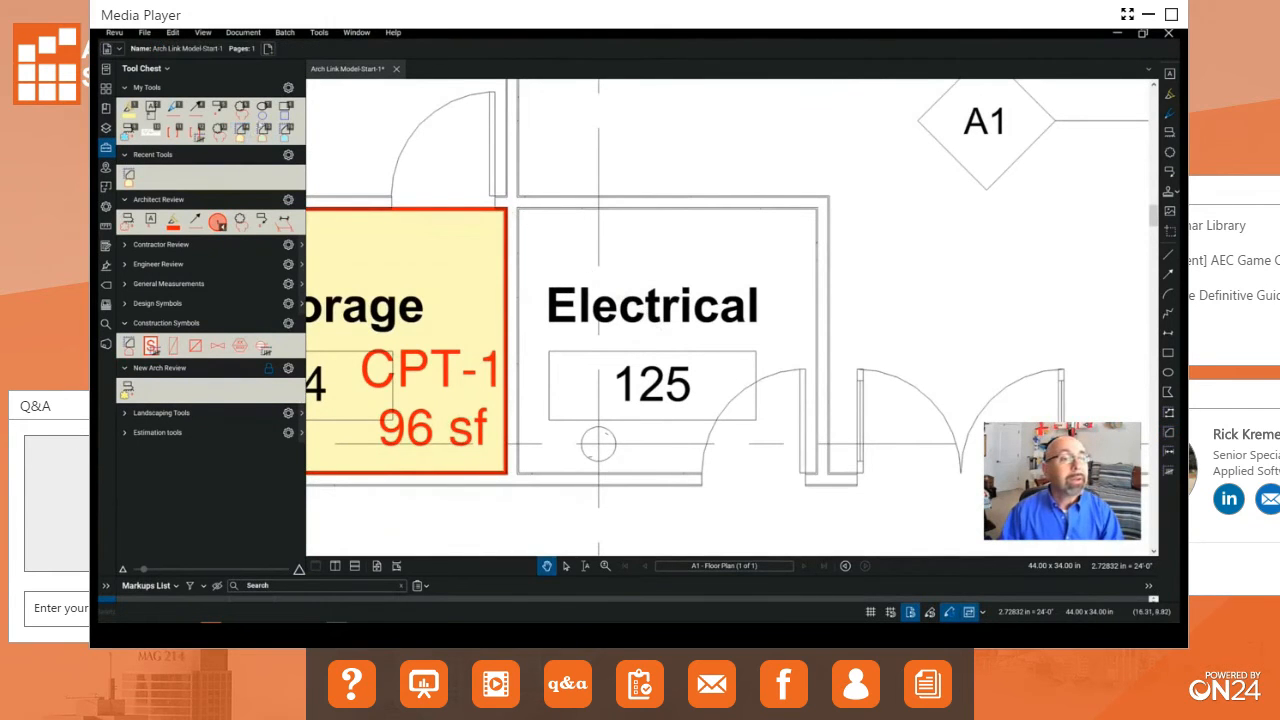
# Step: Measure the Electrical 125 room with the CPT-1 area tool and move its caption toward the room's upper right corner
pyautogui.hotkey('shift', 'alt', 'a')
pyautogui.click(519, 213)
pyautogui.click(816, 210)
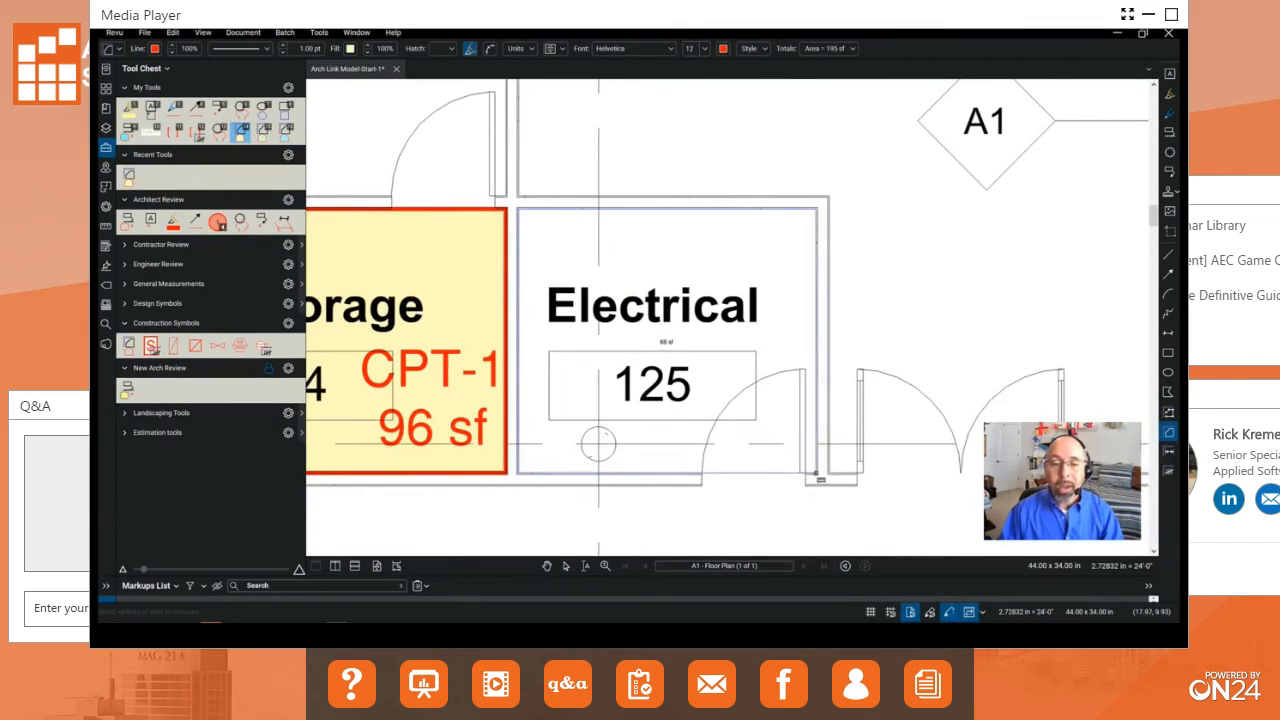
pyautogui.doubleClick(820, 479)
pyautogui.scroll(-3, 757, 392)
pyautogui.press('Escape')
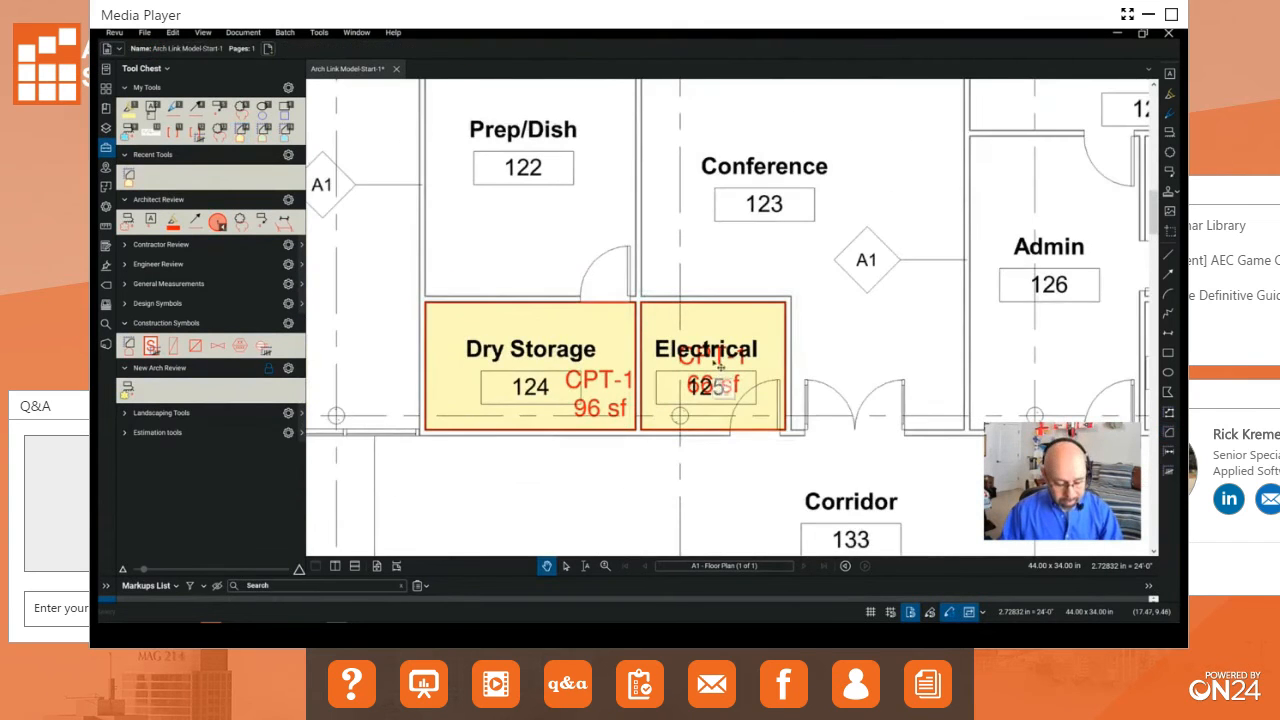
pyautogui.moveTo(720, 367); pyautogui.dragTo(752, 322)
pyautogui.scroll(-3, 745, 372)
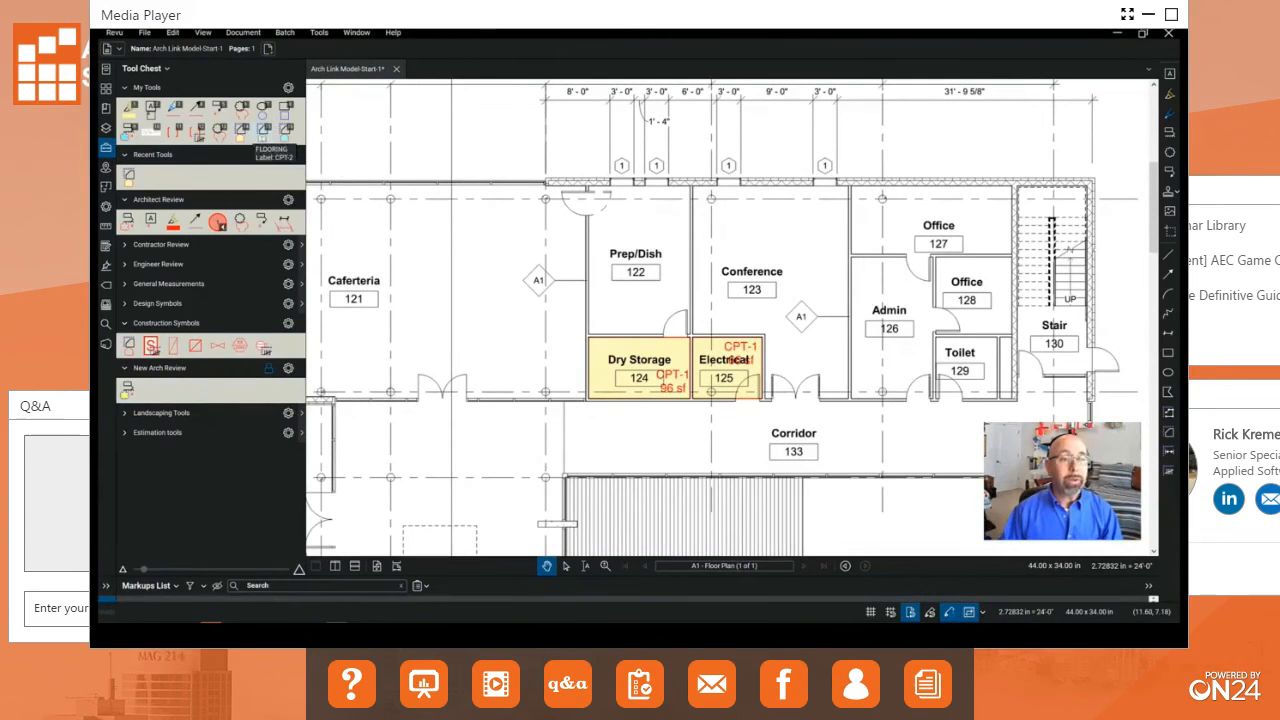
pyautogui.click(262, 130)
pyautogui.scroll(3, 763, 403)
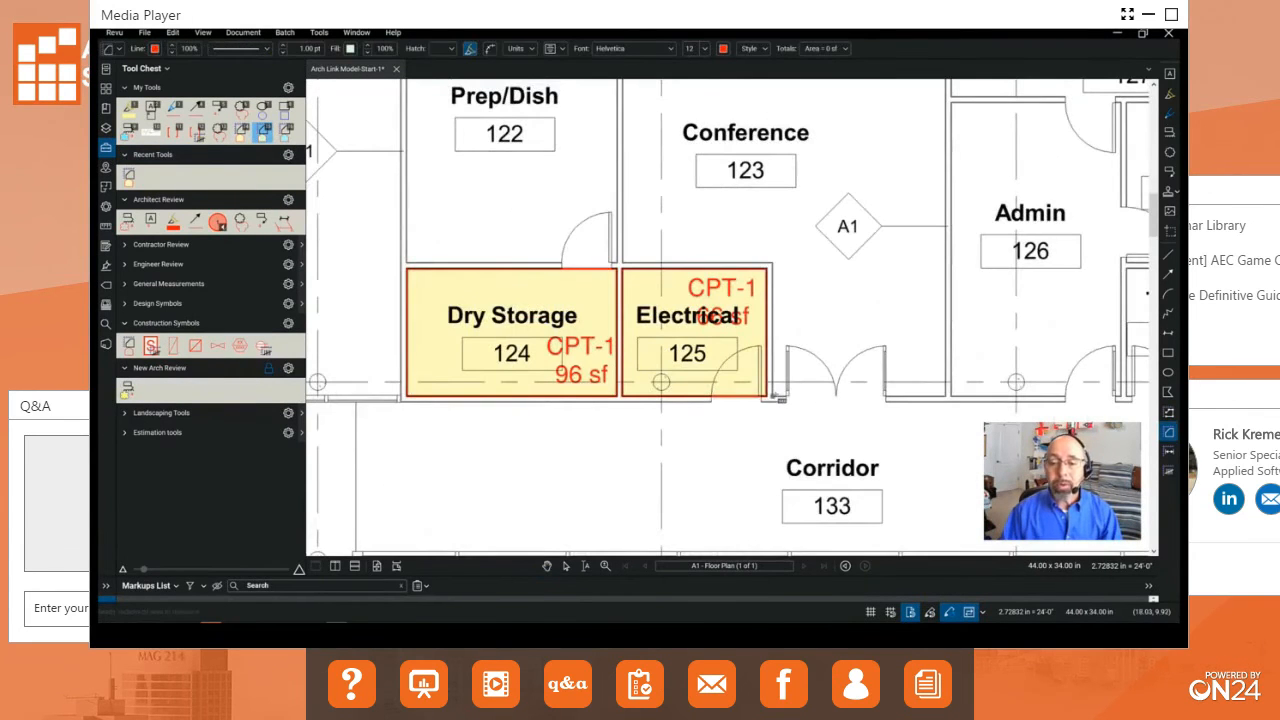
pyautogui.click(780, 398)
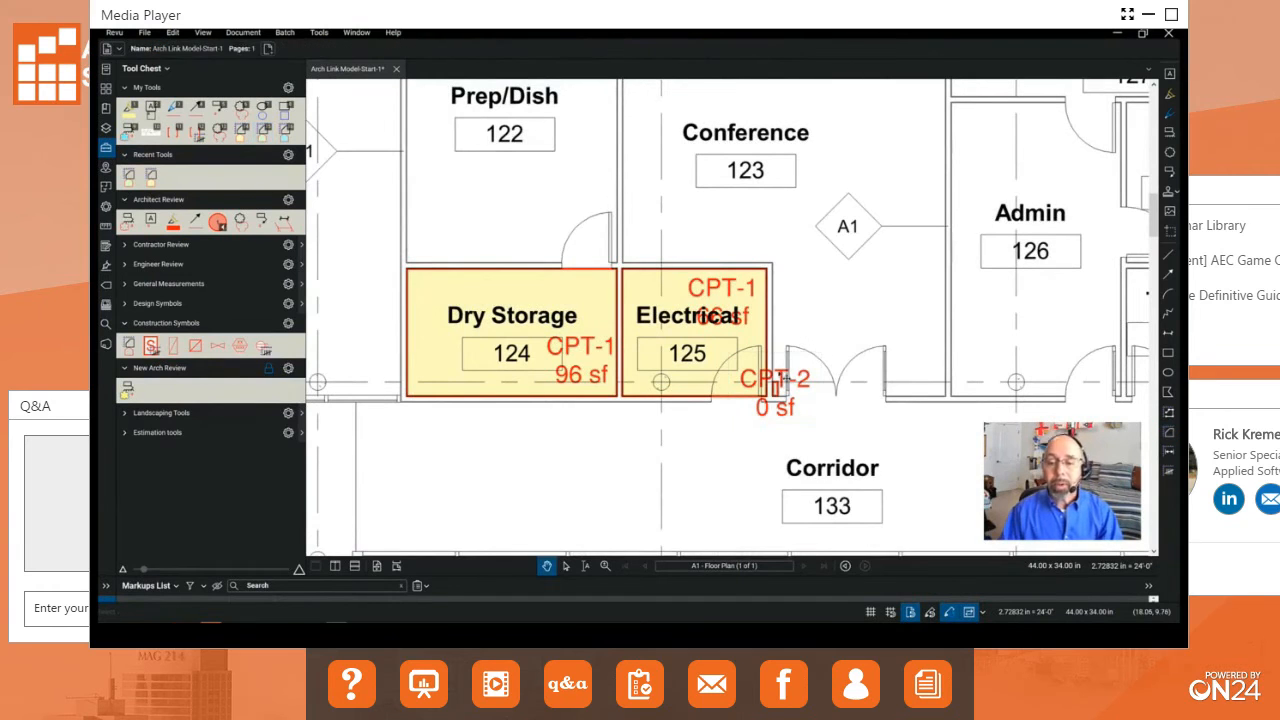
pyautogui.rightClick(781, 377)
pyautogui.click(806, 316)
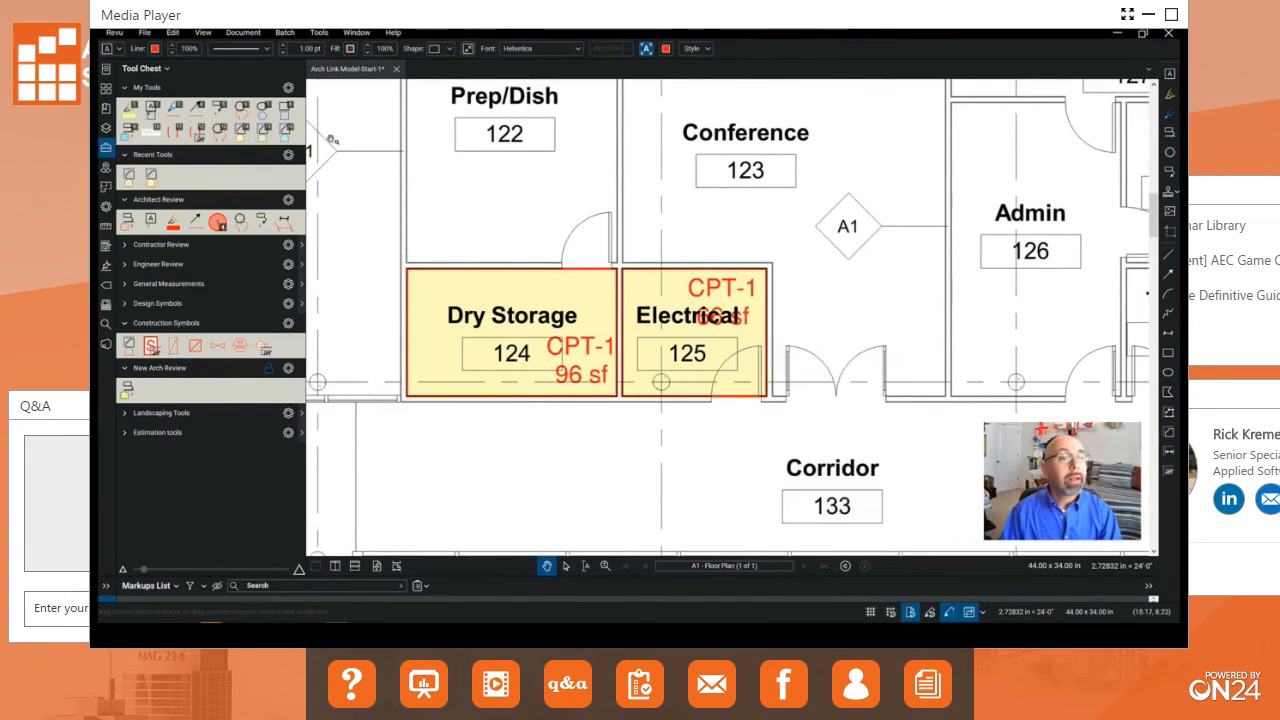
pyautogui.hotkey('shift', 'alt', 'a')
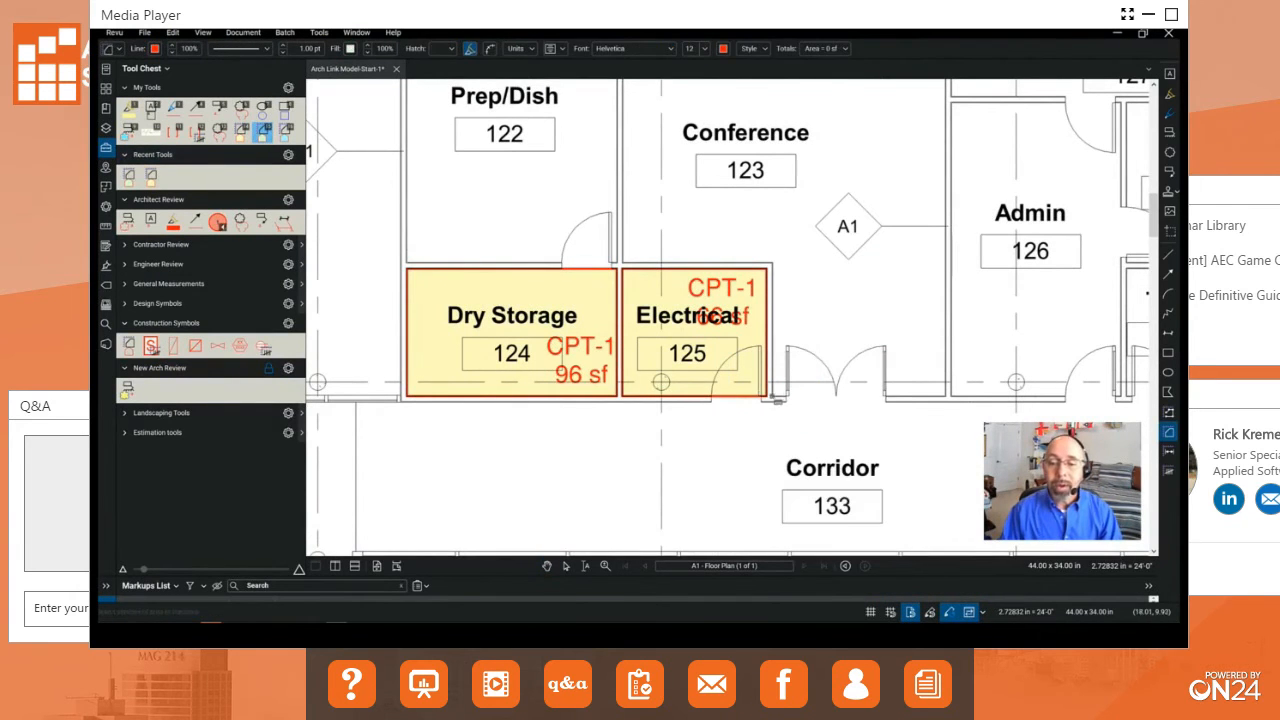
pyautogui.click(779, 398)
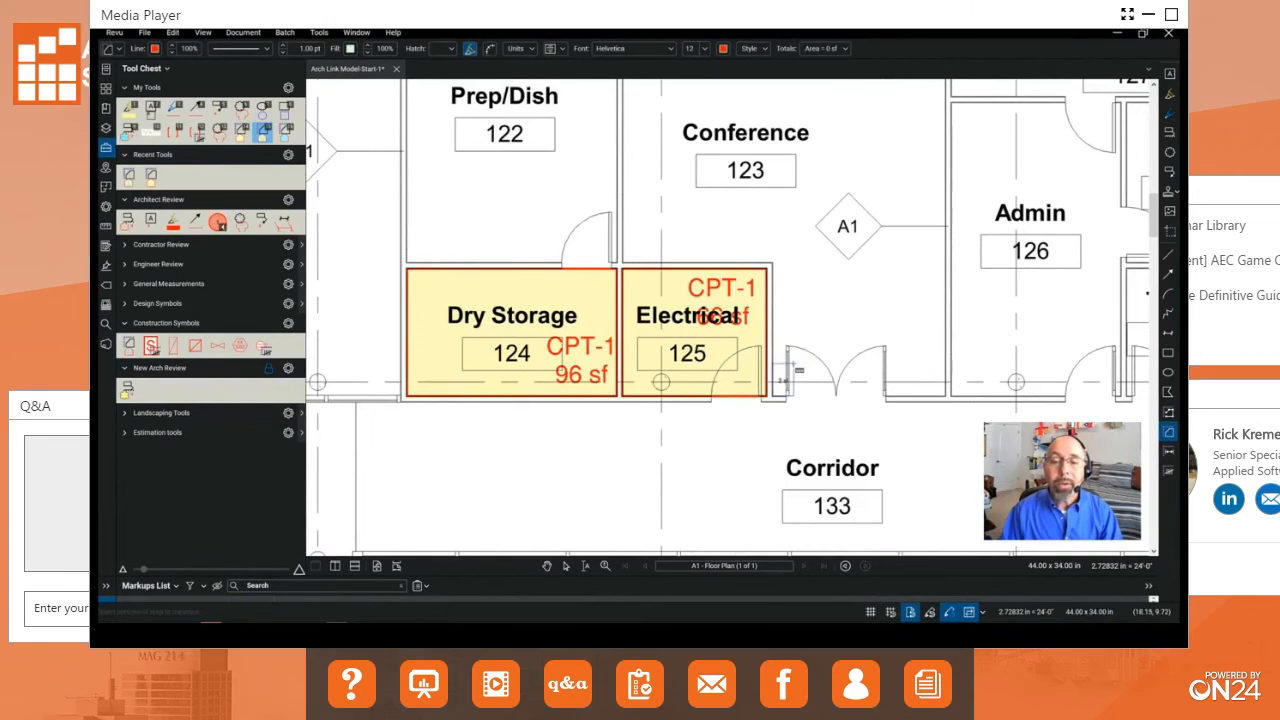
pyautogui.doubleClick(786, 372)
pyautogui.click(786, 372)
pyautogui.rightClick(786, 372)
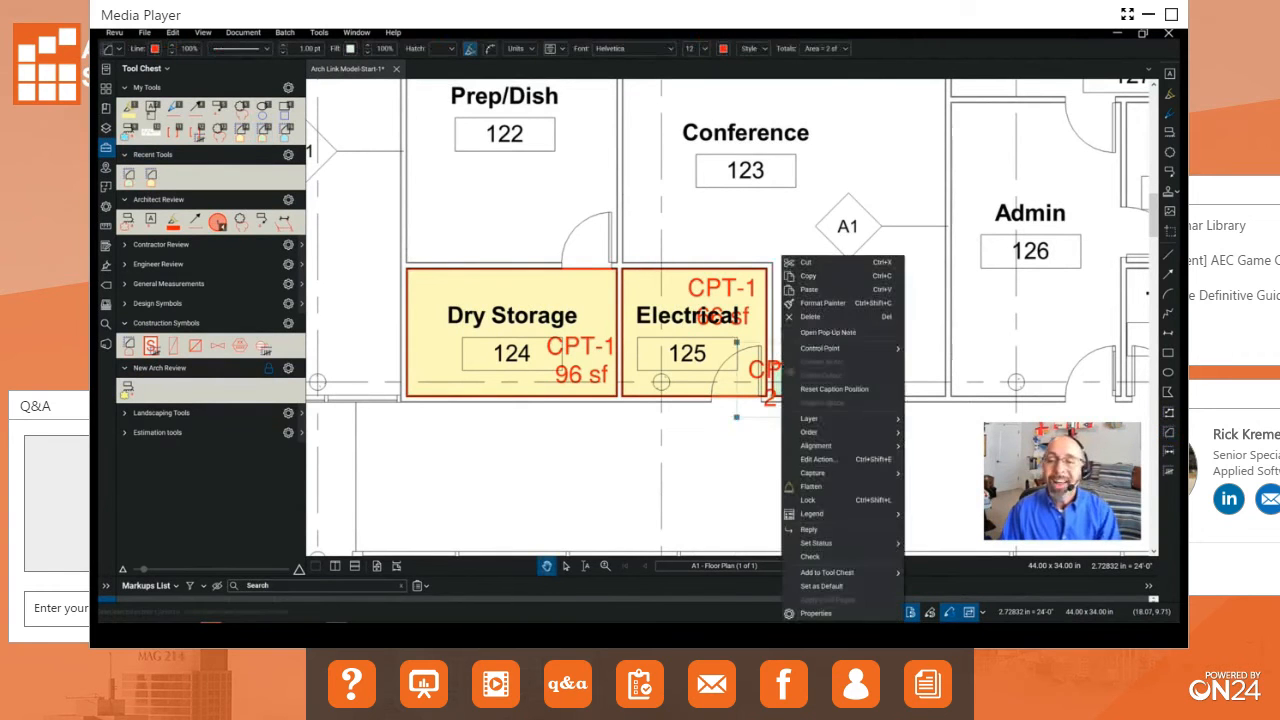
pyautogui.click(806, 328)
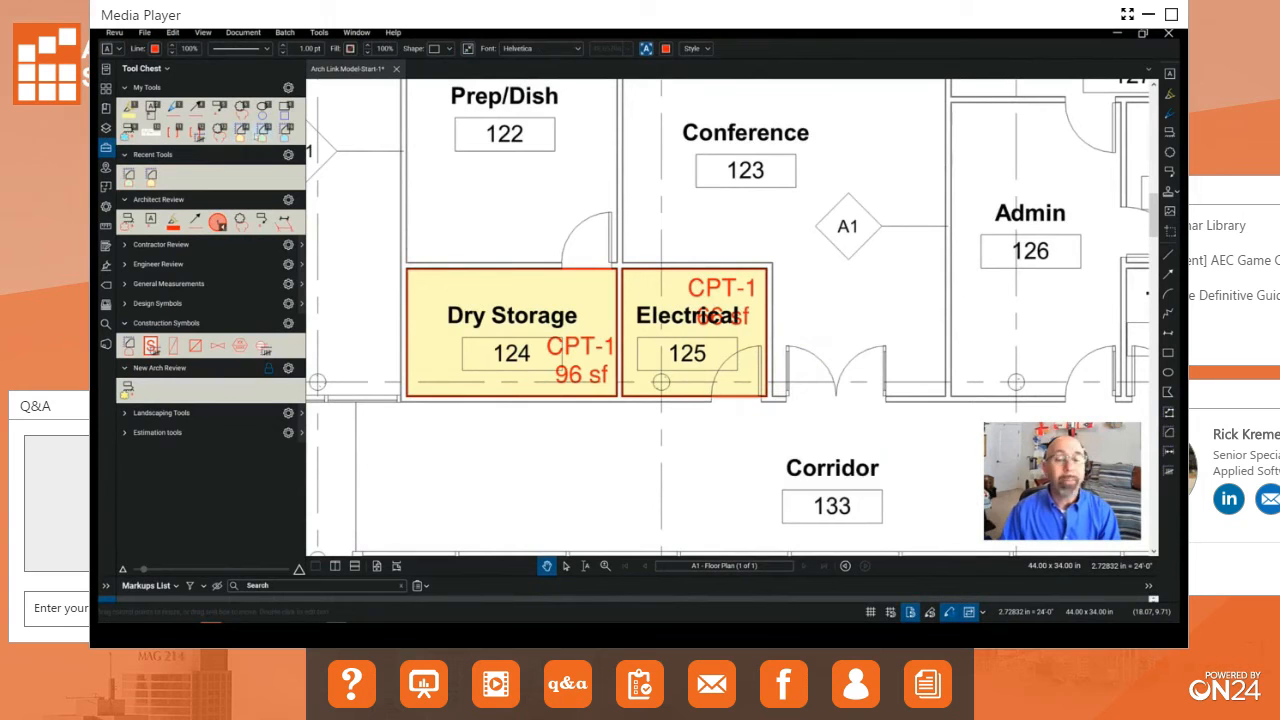
# Step: Outline the L-shaped Conference 123 room with the saved CPT-2 area tool and move its caption above the room label
pyautogui.click(262, 130)
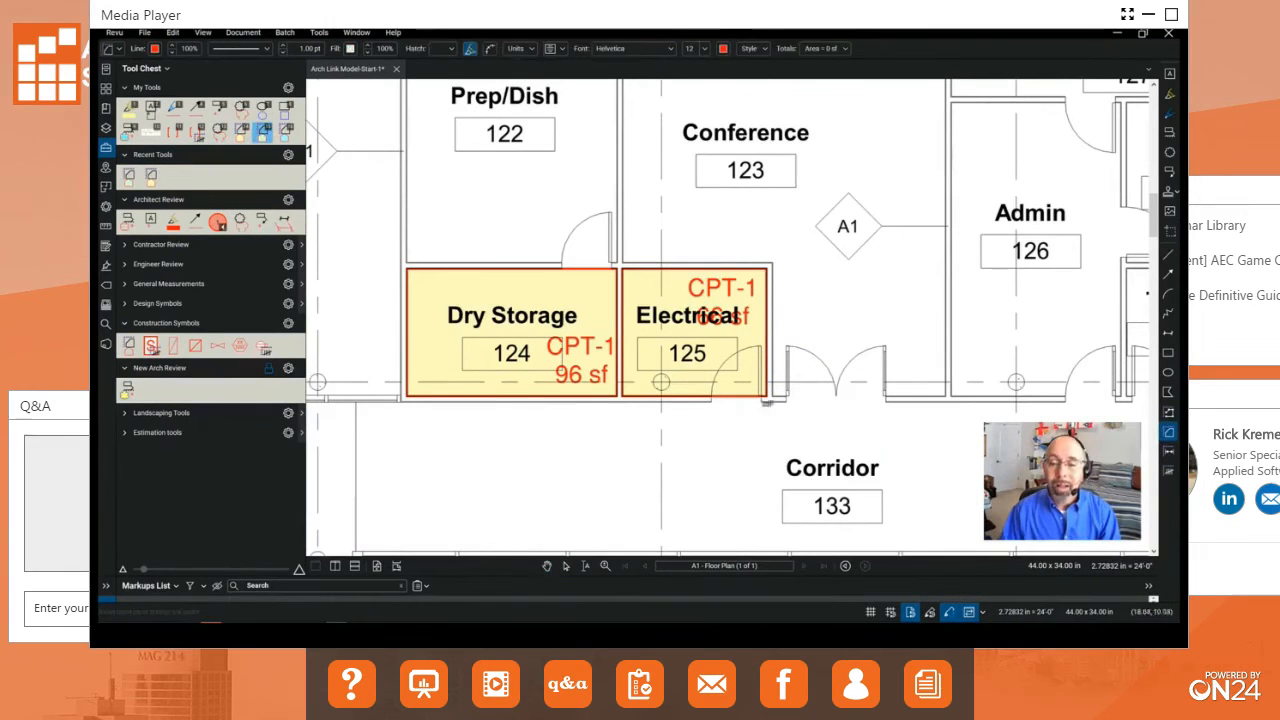
pyautogui.click(777, 397)
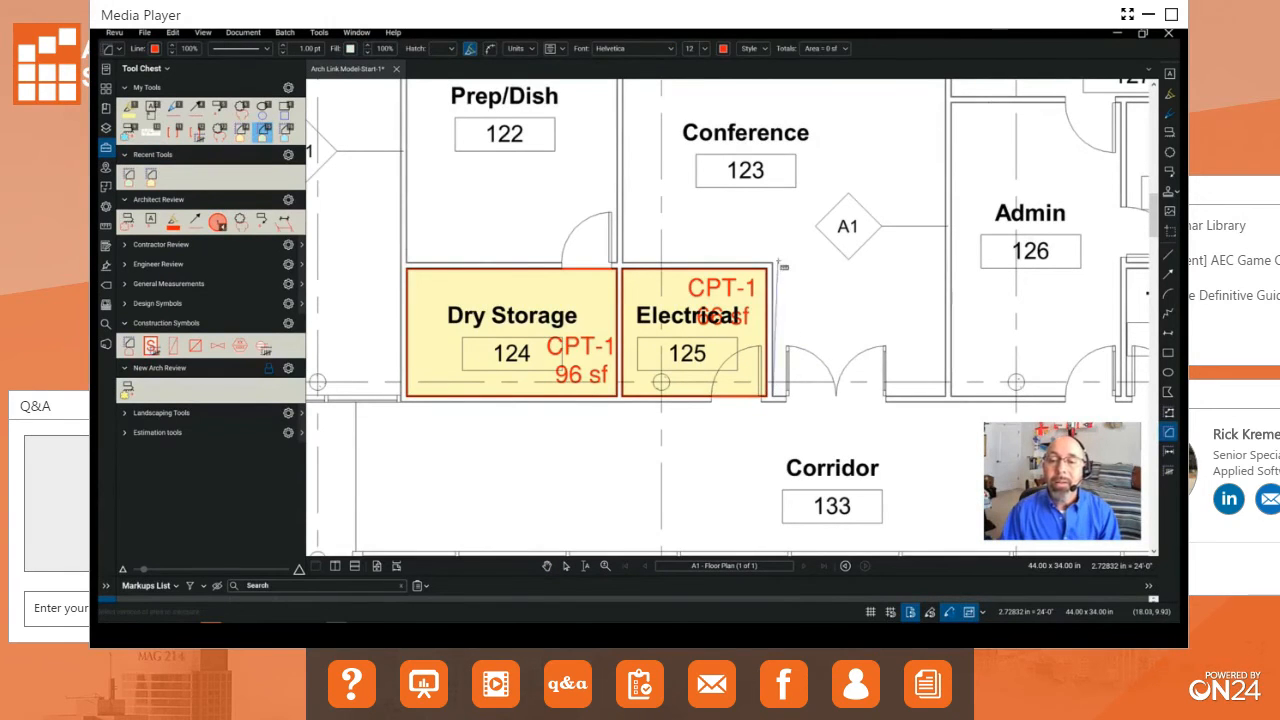
pyautogui.click(772, 262)
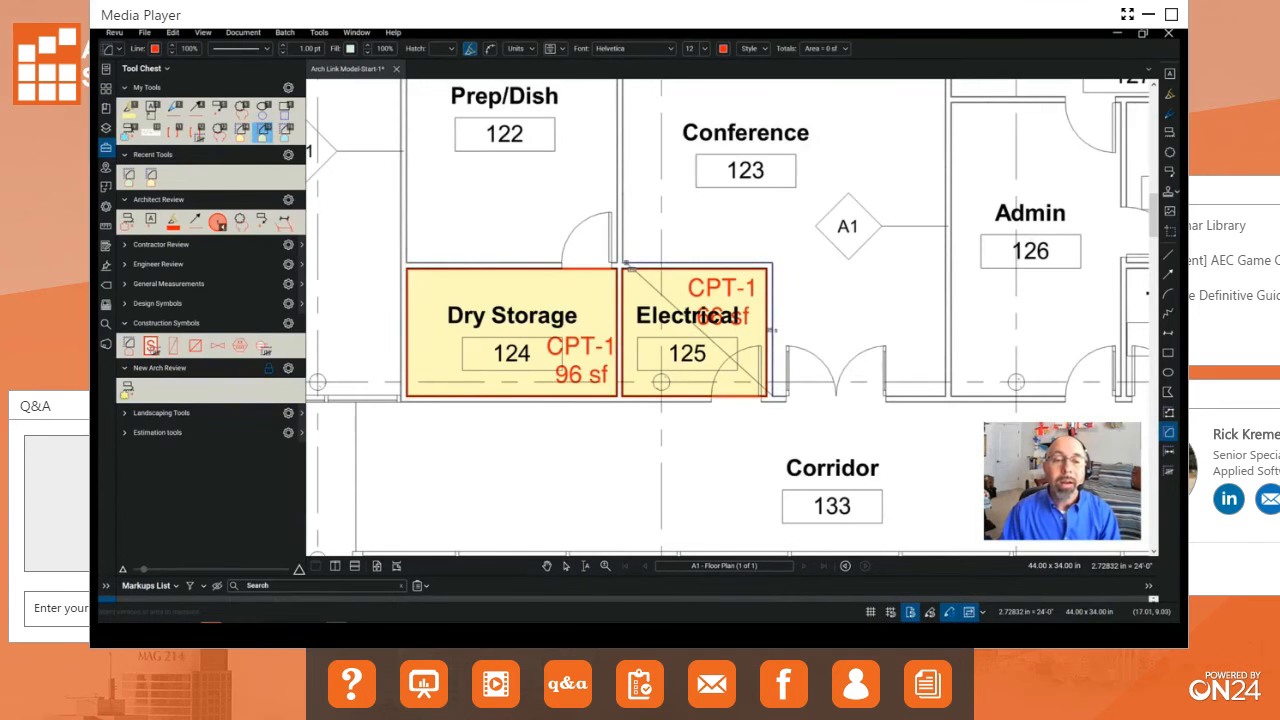
pyautogui.click(625, 263)
pyautogui.scroll(-3, 645, 258)
pyautogui.moveTo(652, 198); pyautogui.dragTo(654, 307)
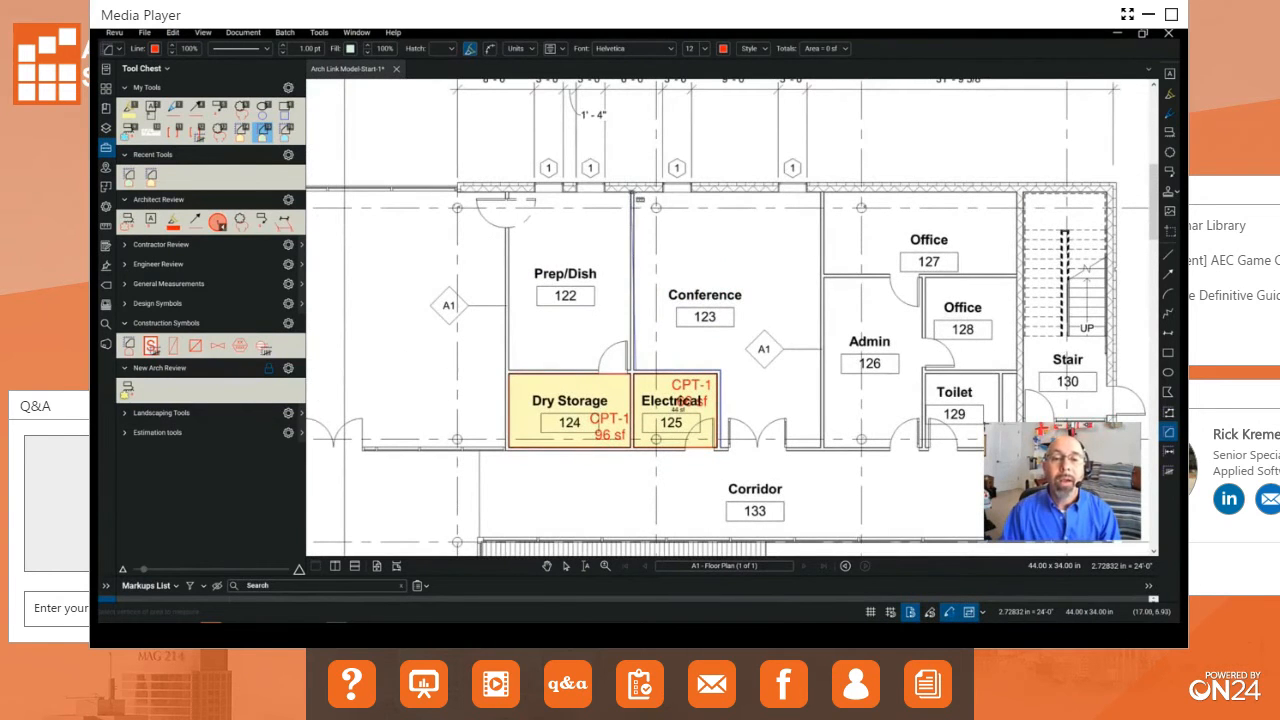
pyautogui.click(635, 193)
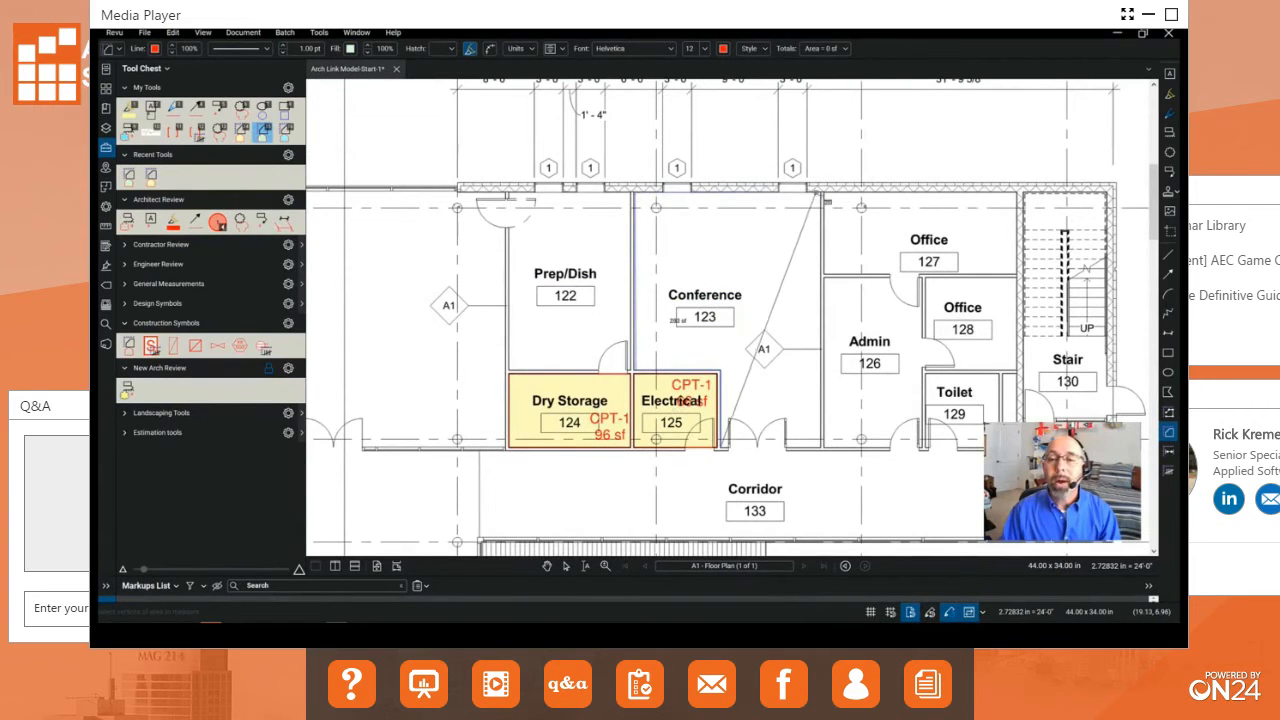
pyautogui.click(825, 196)
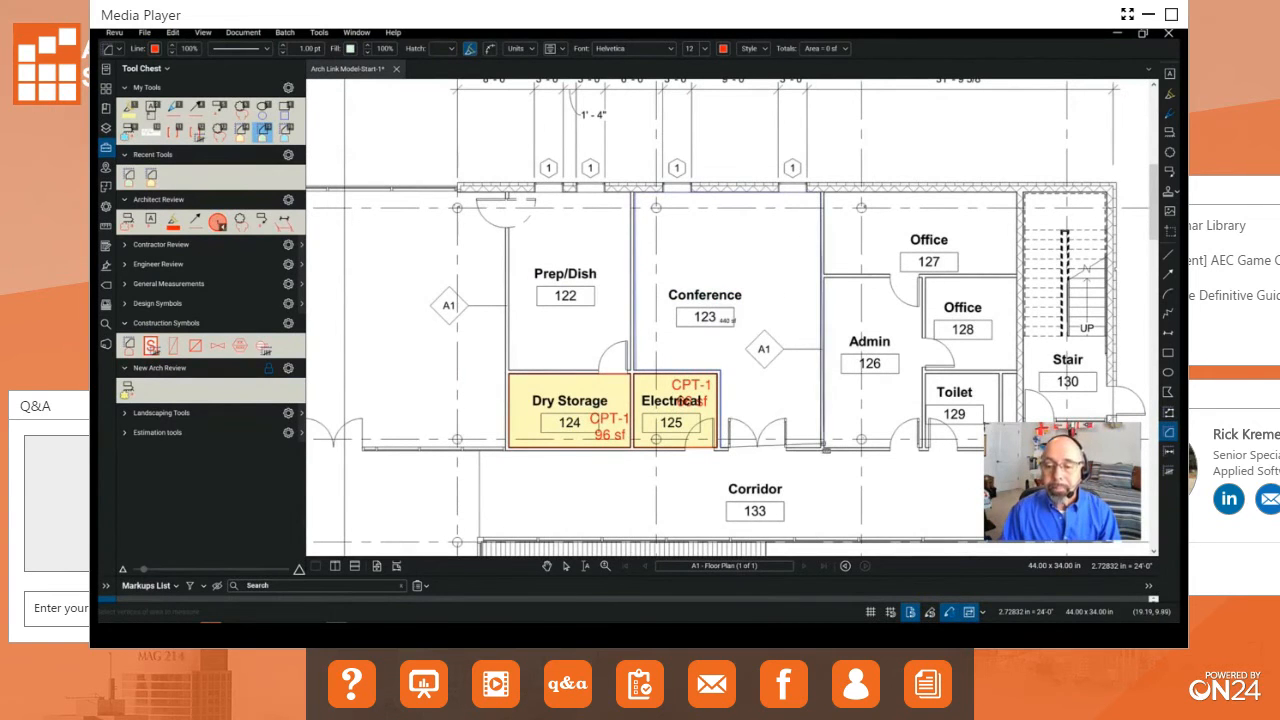
pyautogui.doubleClick(738, 316)
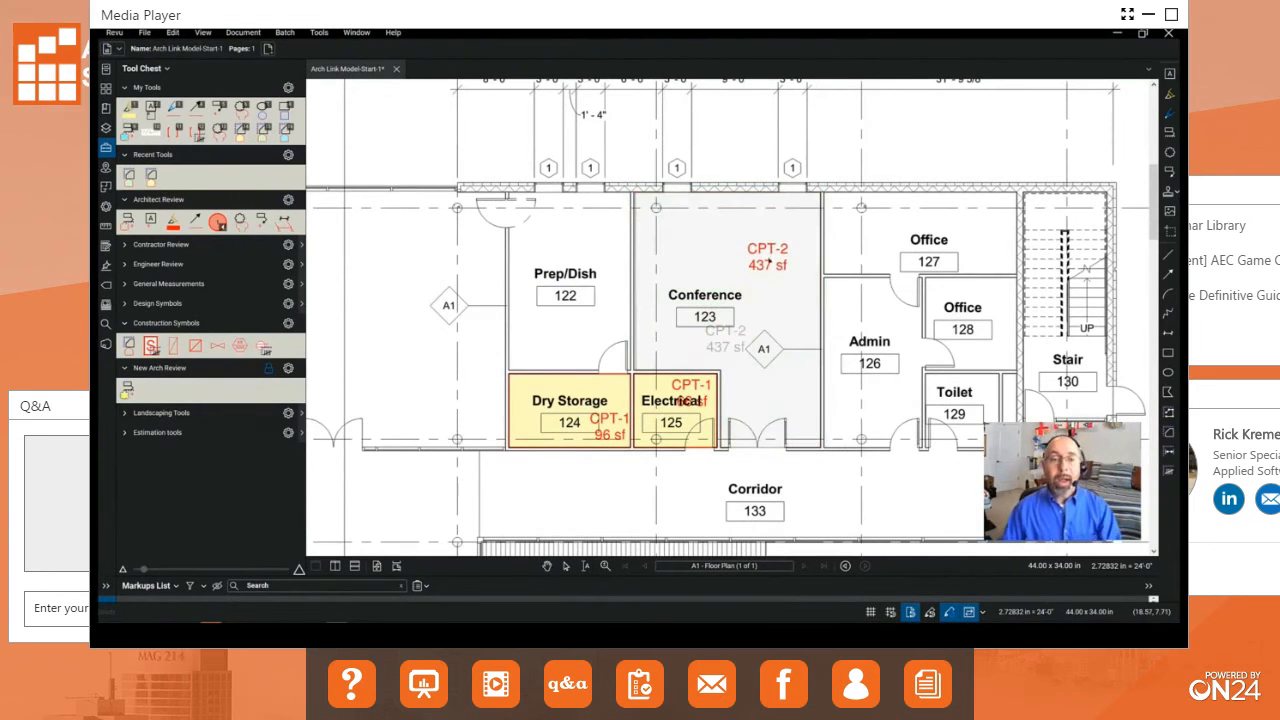
pyautogui.click(768, 282)
# Step: Start Dynamic Fill and set both its boundary size and fill size to 25%
pyautogui.scroll(-2, 775, 264)
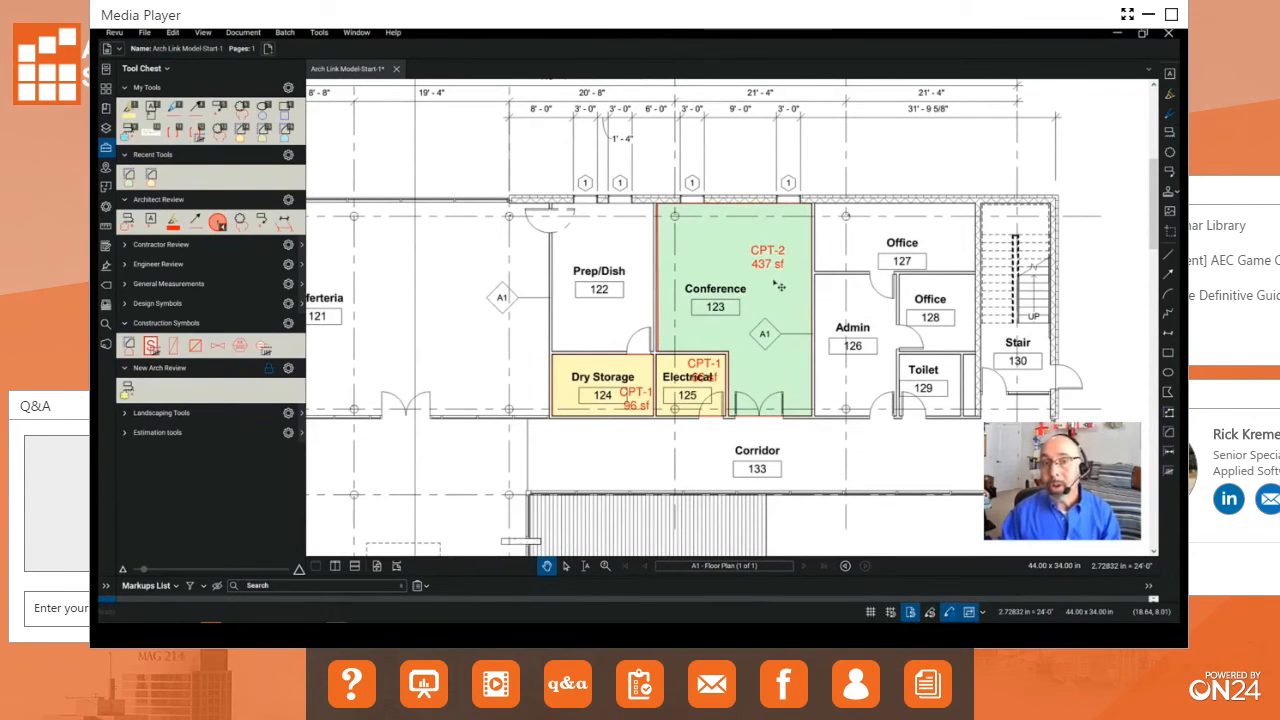
pyautogui.scroll(-1, 773, 287)
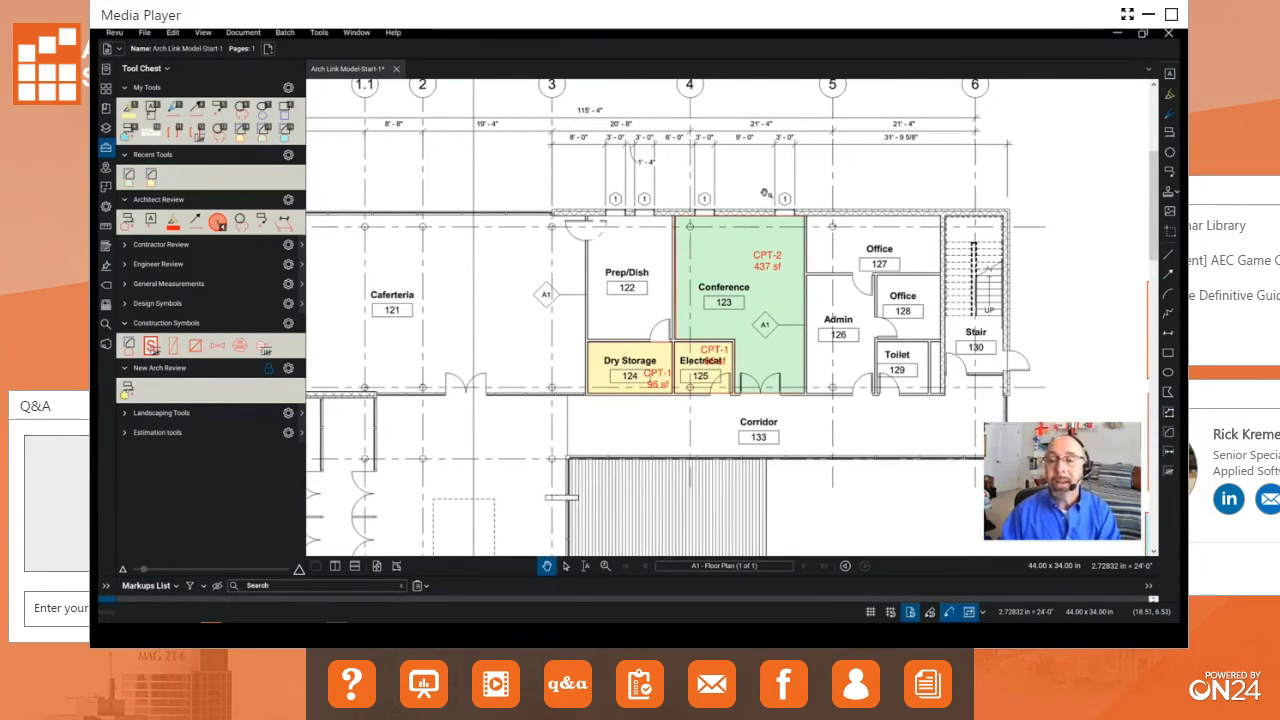
pyautogui.press('j')
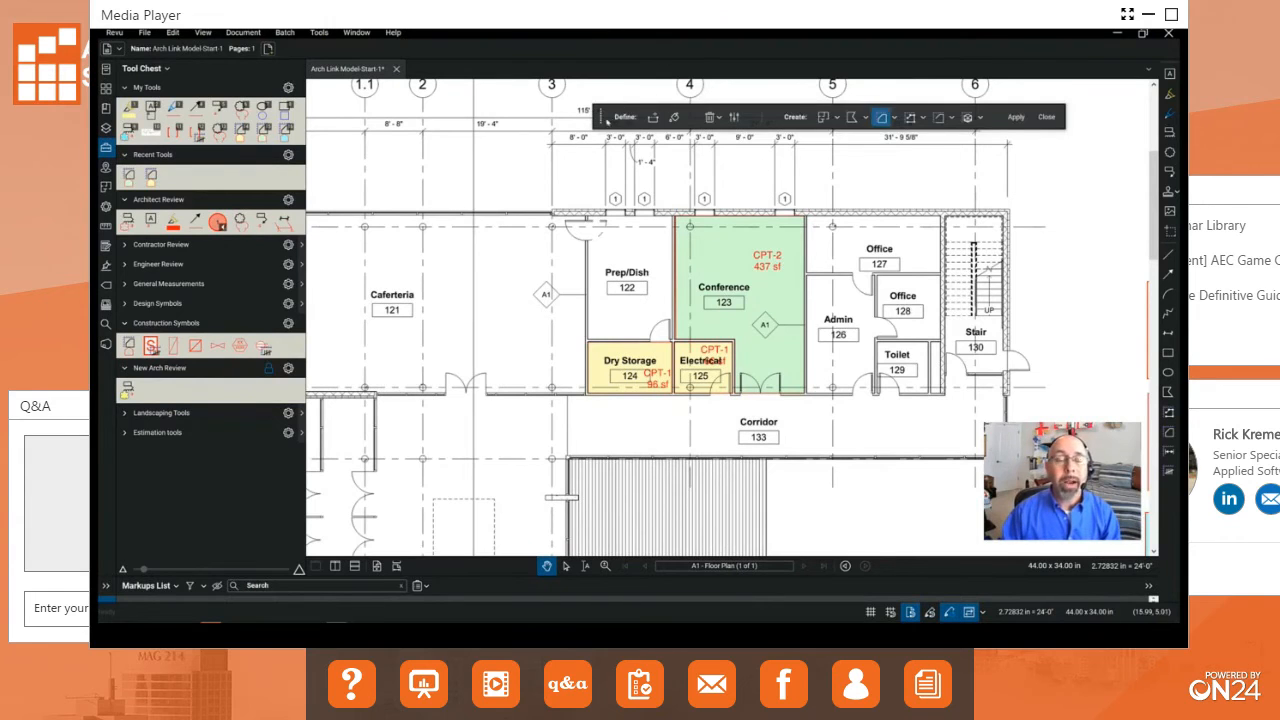
pyautogui.moveTo(602, 118); pyautogui.dragTo(550, 121)
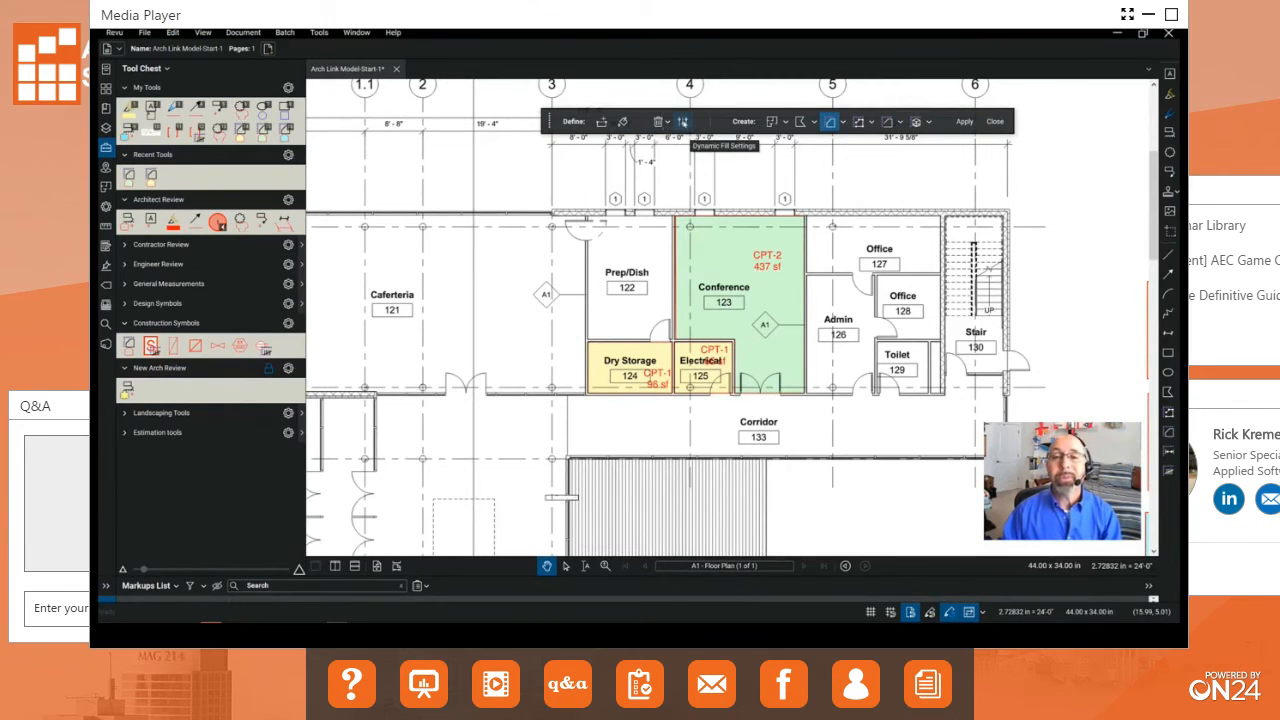
pyautogui.click(683, 122)
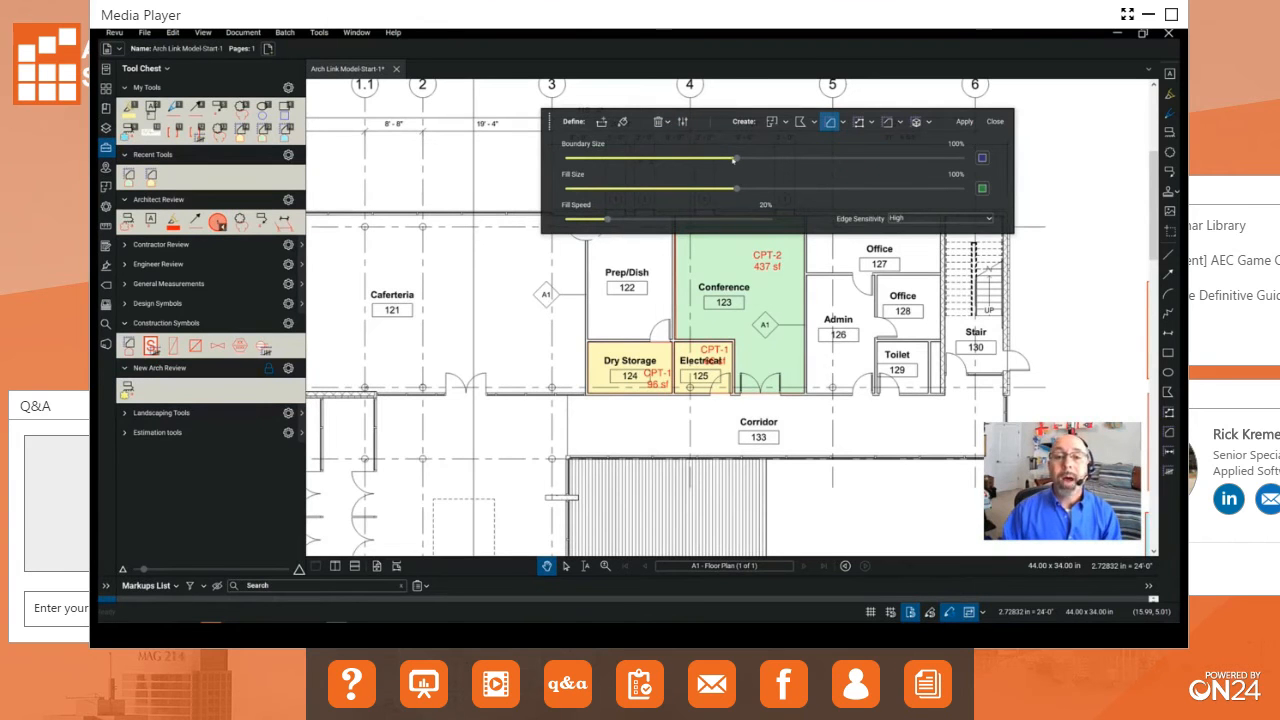
pyautogui.moveTo(737, 159); pyautogui.dragTo(548, 163)
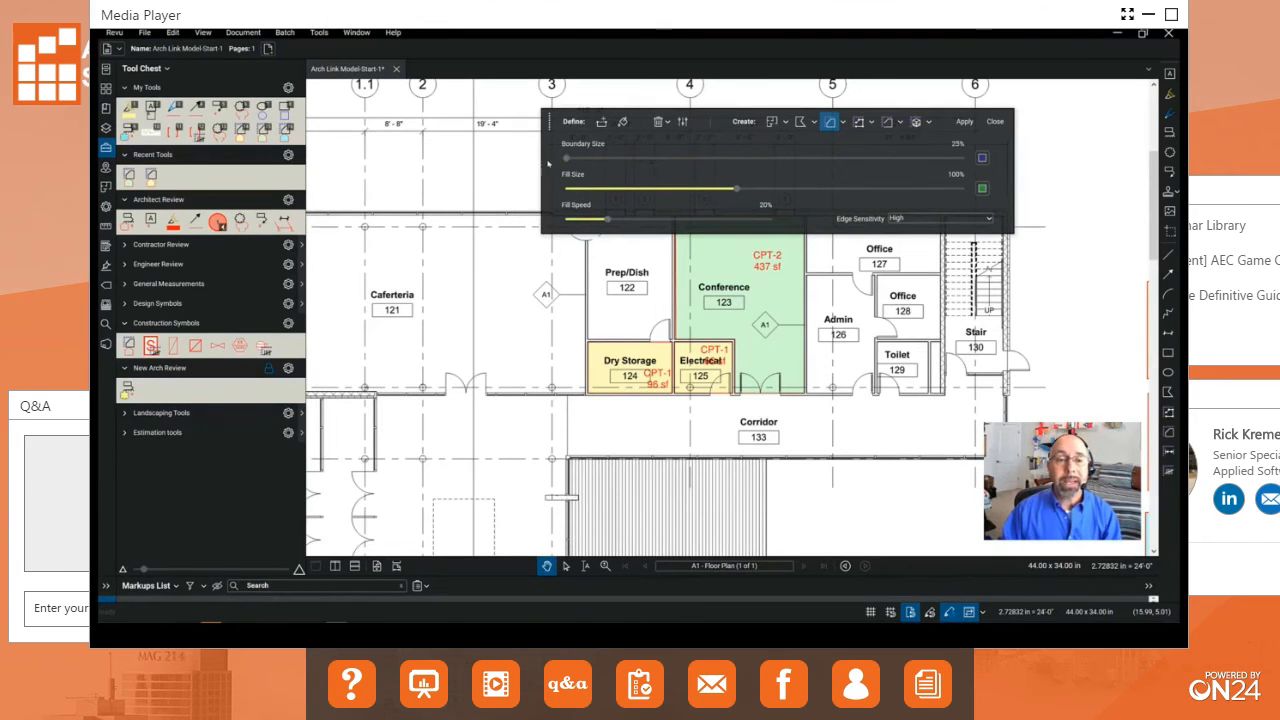
pyautogui.moveTo(738, 189); pyautogui.dragTo(532, 185)
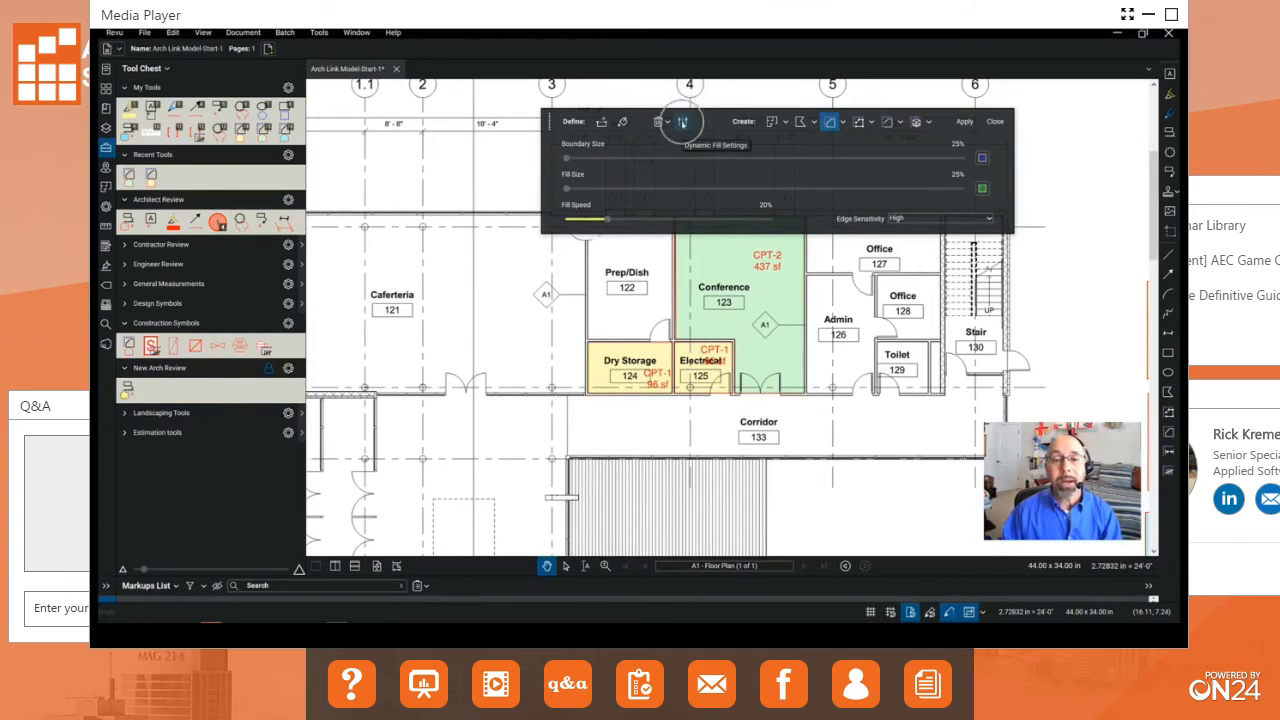
pyautogui.click(683, 121)
# Step: Try a dynamic fill of Admin 126 with its corridor doorway left open, and clear all of it
pyautogui.moveTo(850, 308); pyautogui.dragTo(695, 321)
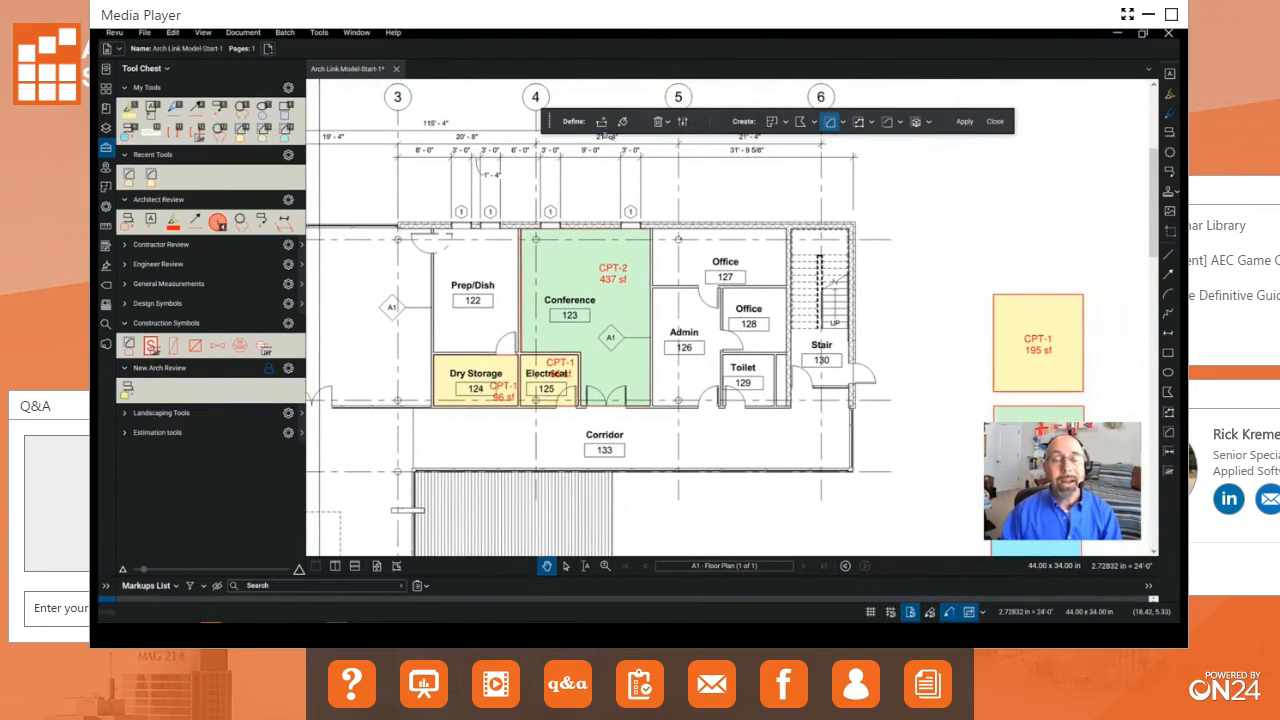
pyautogui.click(623, 121)
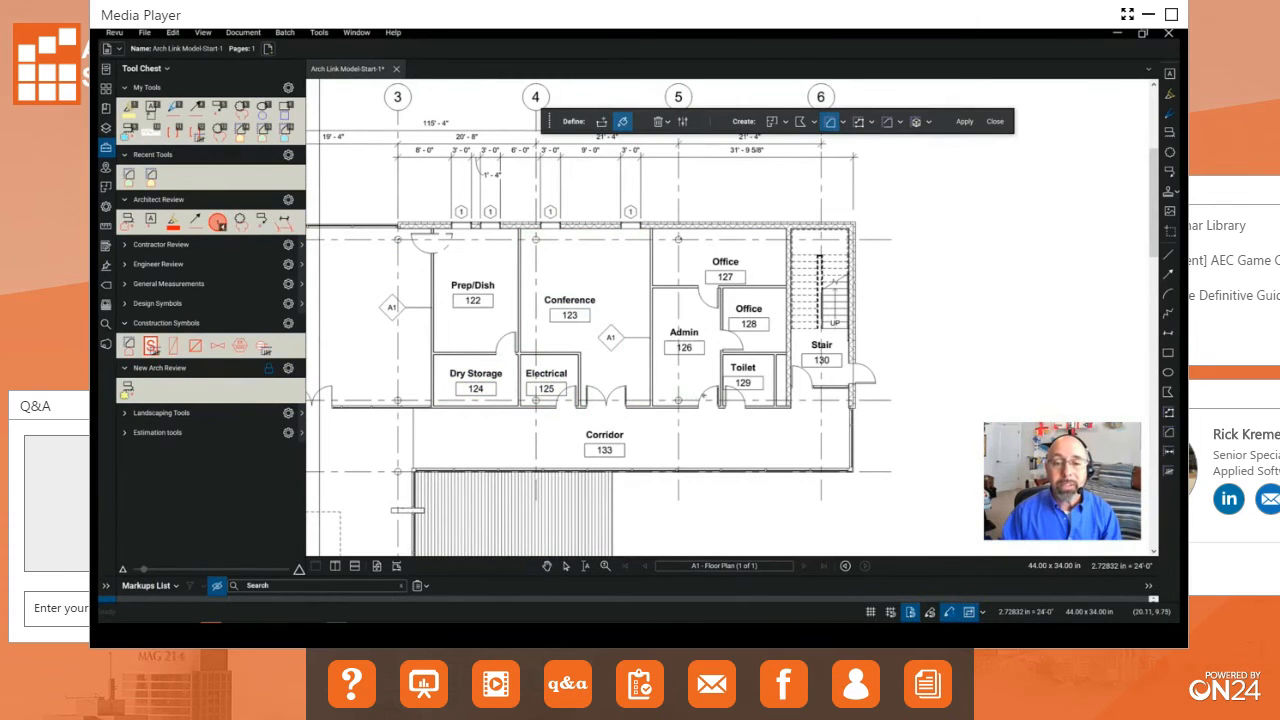
pyautogui.moveTo(697, 386)
pyautogui.mouseDown()
pyautogui.moveTo(662, 310)
pyautogui.moveTo(685, 298)
pyautogui.moveTo(738, 410)
pyautogui.moveTo(690, 280)
pyautogui.moveTo(740, 440)
pyautogui.moveTo(694, 440)
pyautogui.mouseUp()
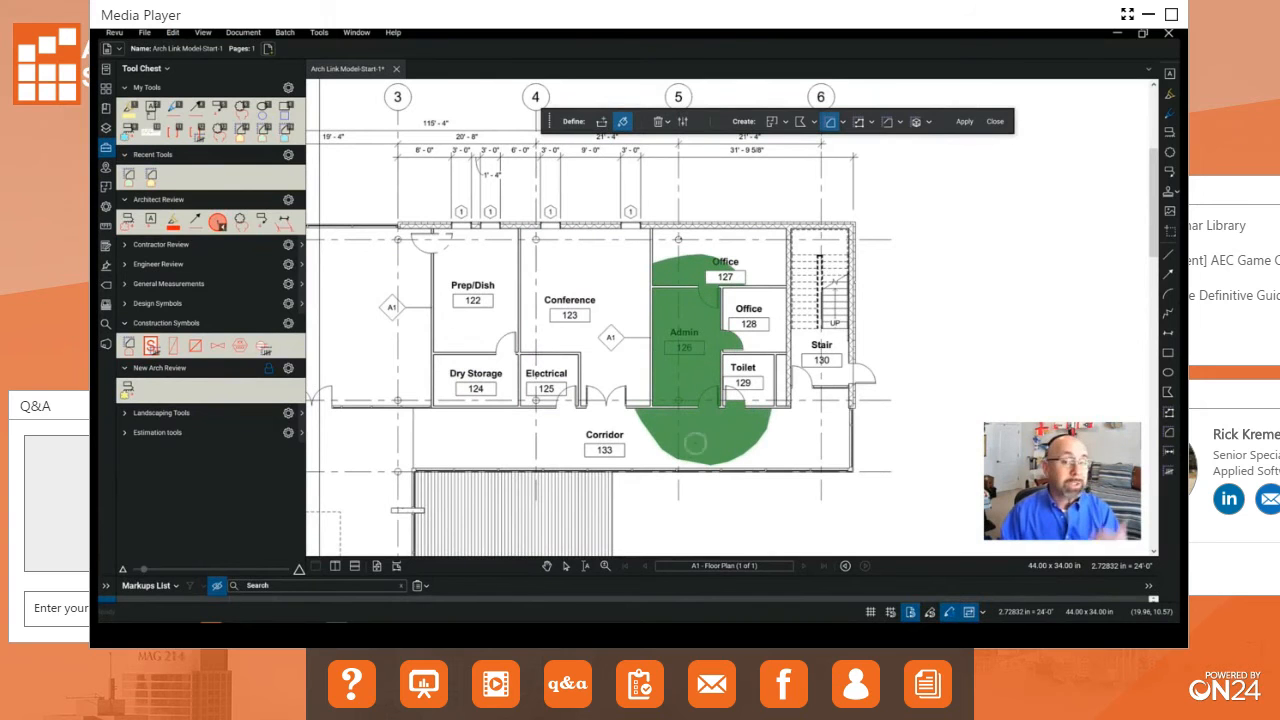
pyautogui.click(668, 122)
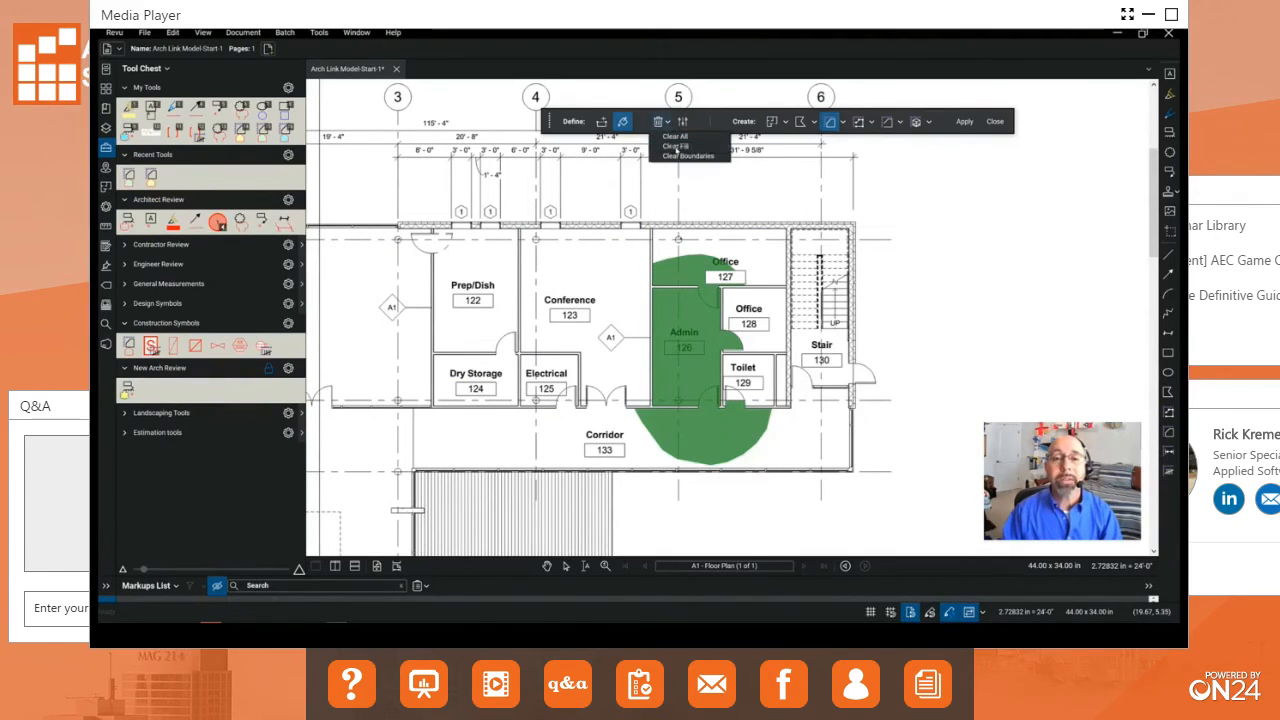
pyautogui.click(676, 137)
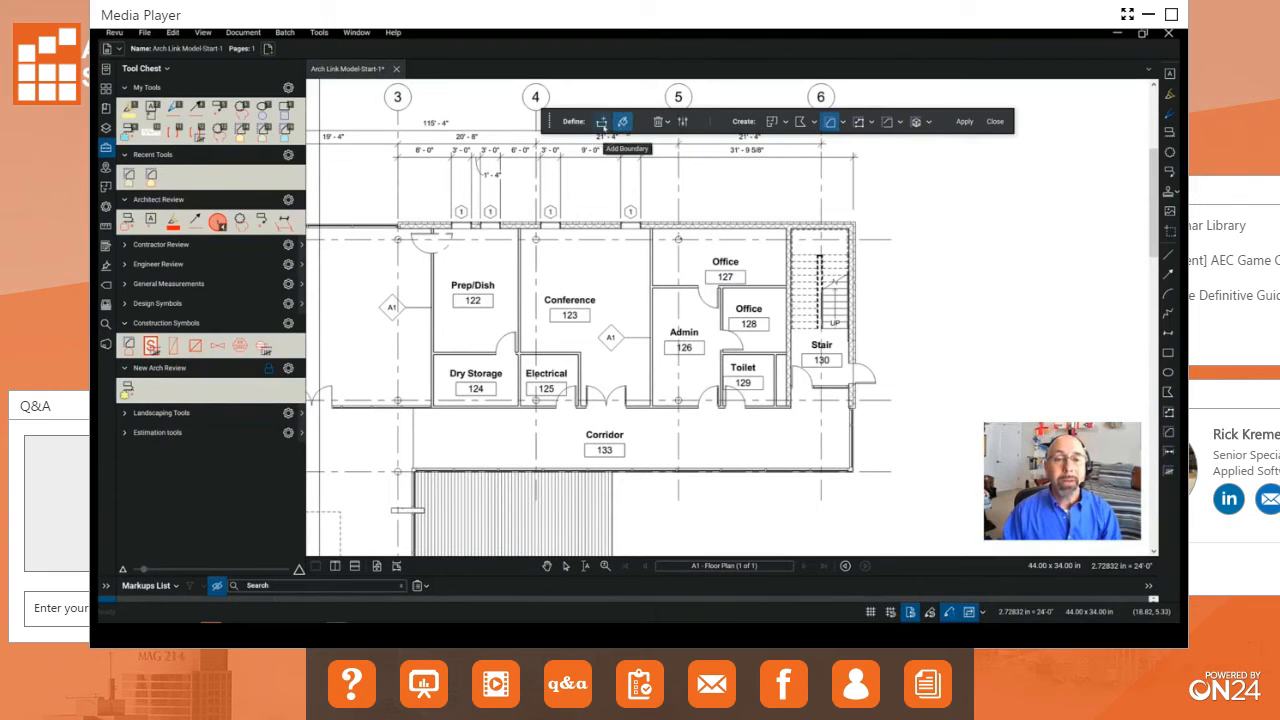
# Step: Add a Dynamic Fill boundary line across the doorway between Admin 126 and Corridor 133
pyautogui.click(683, 121)
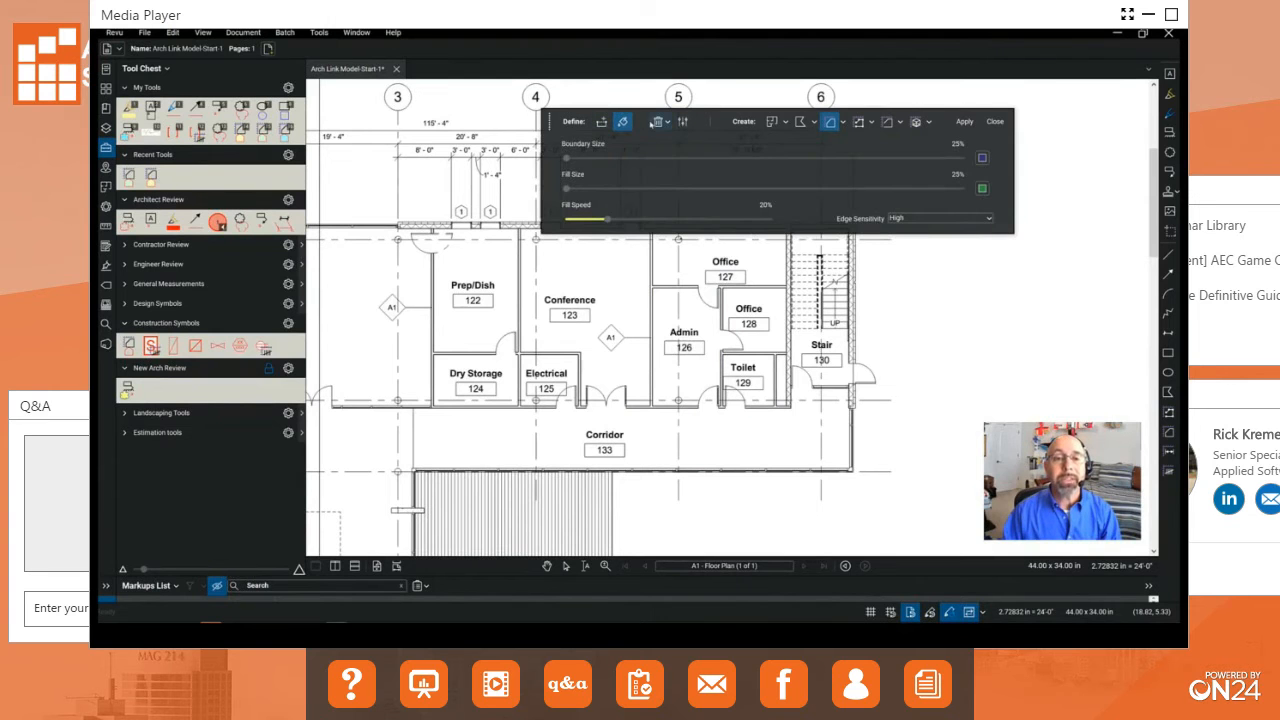
pyautogui.click(683, 121)
pyautogui.click(602, 122)
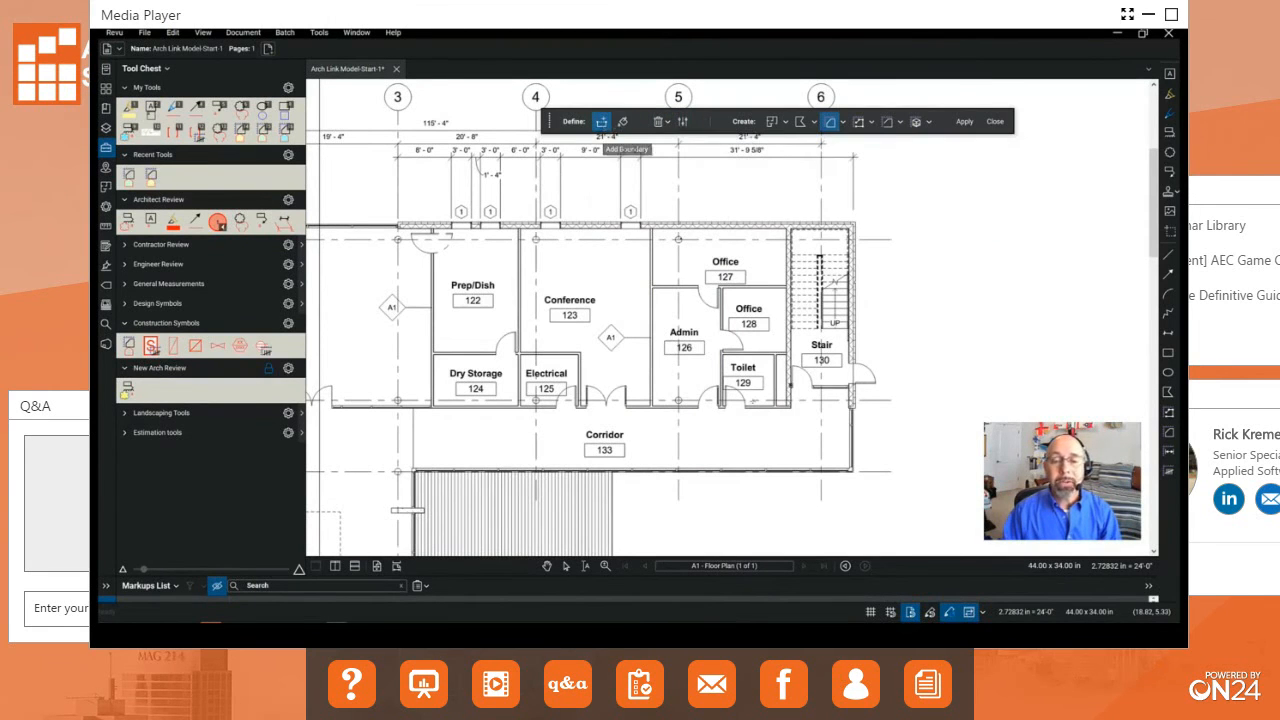
pyautogui.scroll(3, 694, 412)
pyautogui.scroll(6, 541, 369)
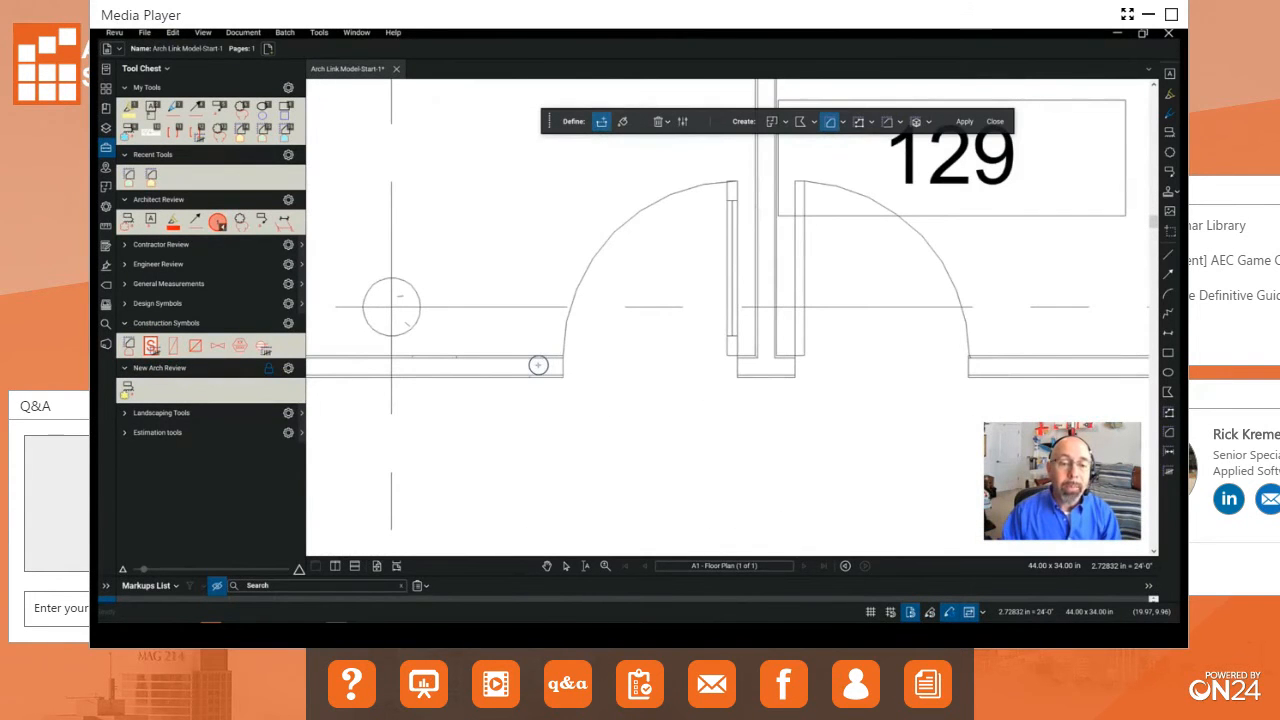
pyautogui.click(538, 365)
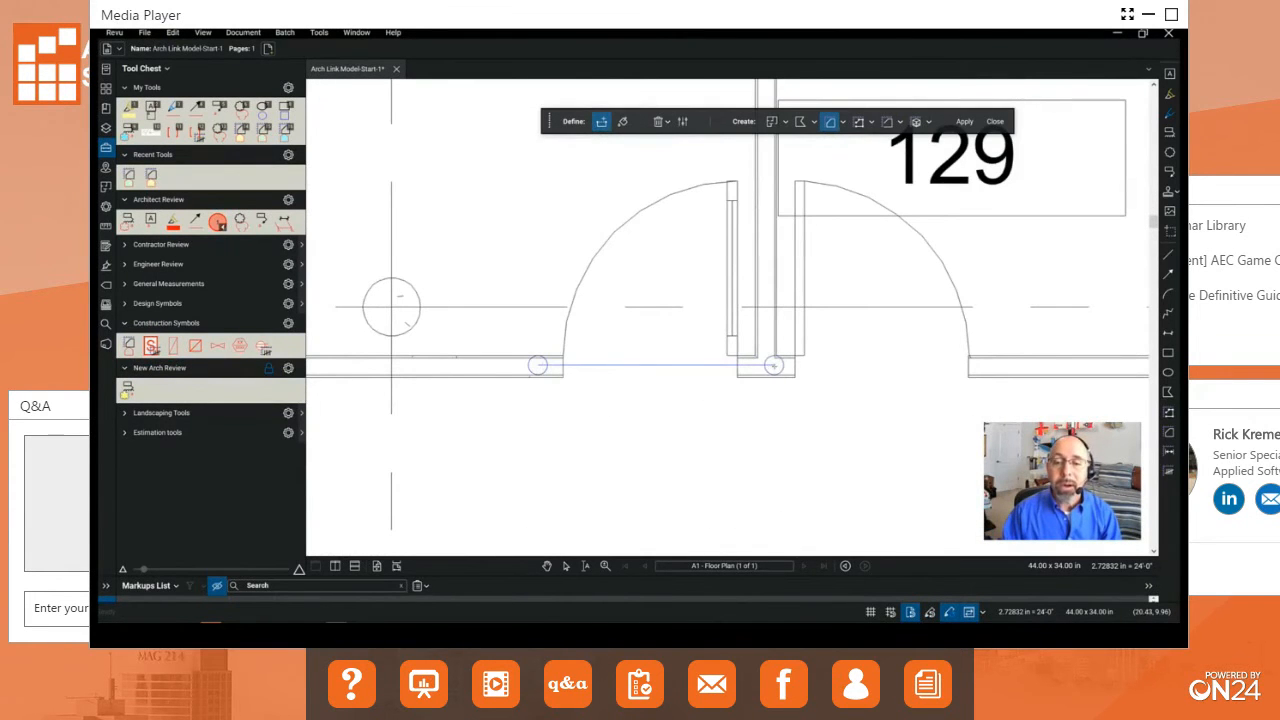
pyautogui.click(774, 365)
pyautogui.scroll(-5, 774, 365)
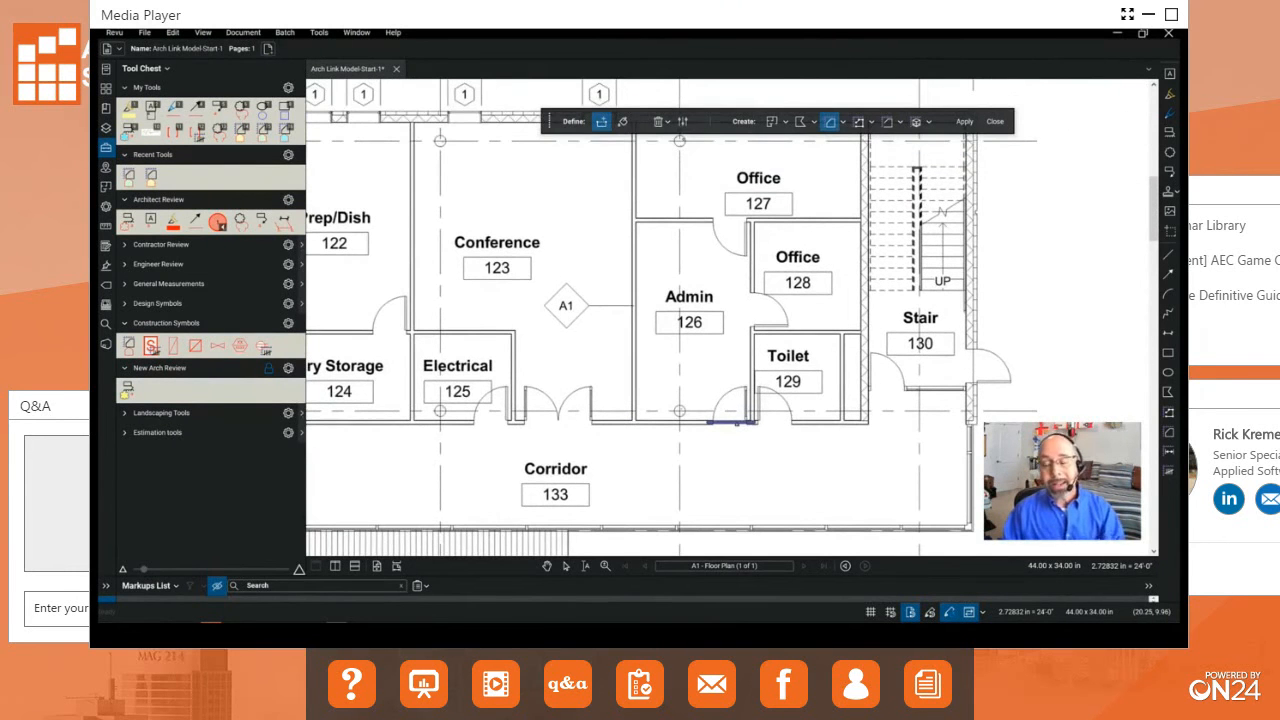
pyautogui.scroll(-1, 738, 420)
pyautogui.scroll(1, 737, 412)
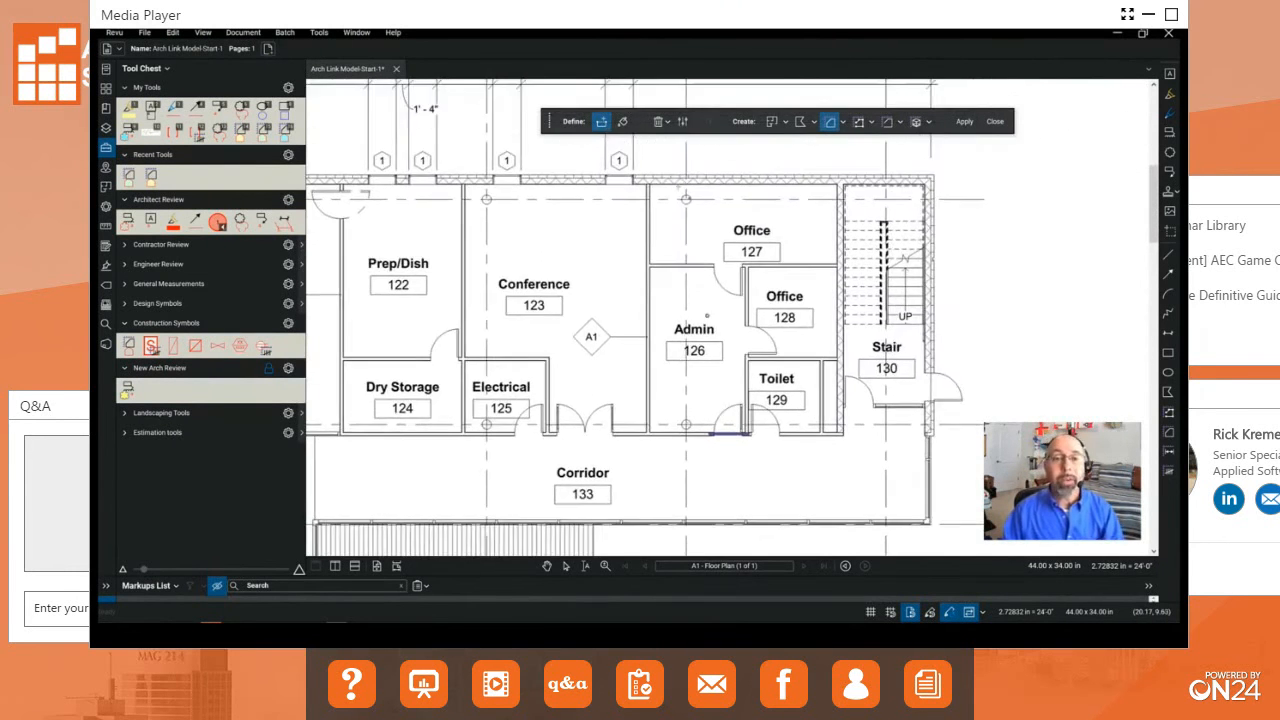
# Step: Fill Admin 126, Office 127 and Office 128 completely with the dynamic fill, including their door swings
pyautogui.click(622, 121)
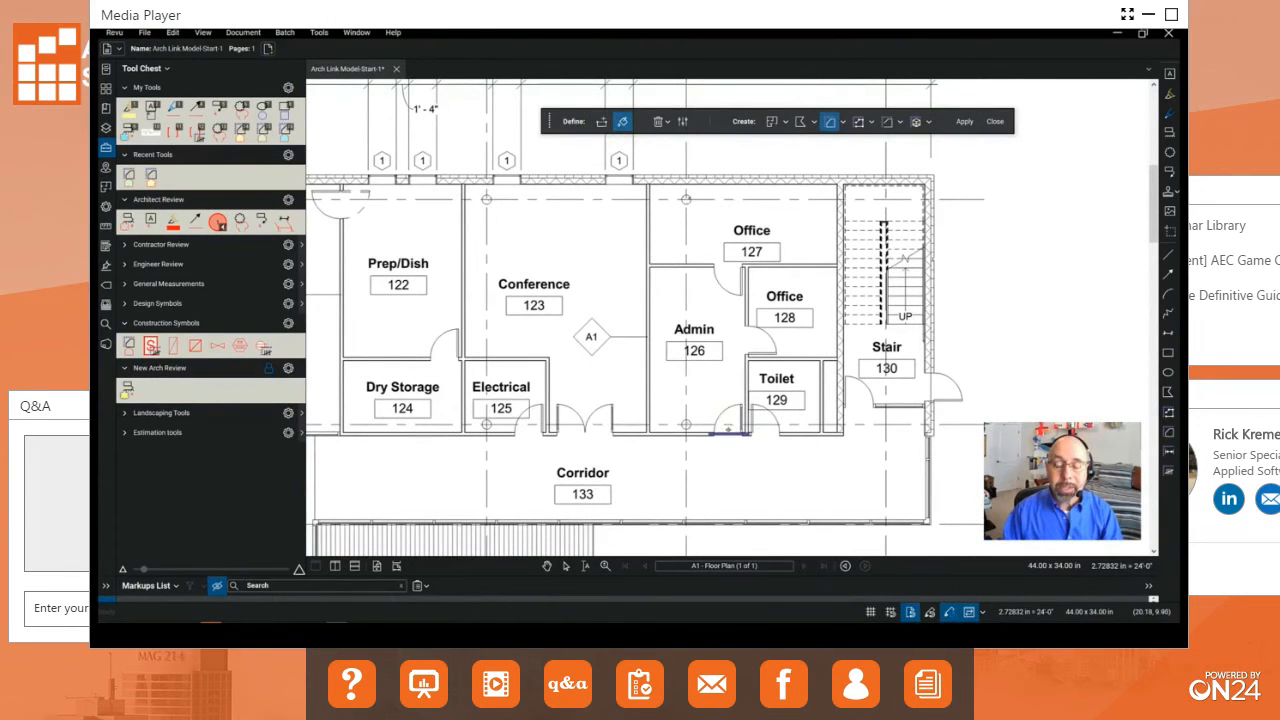
pyautogui.scroll(2, 728, 429)
pyautogui.moveTo(728, 429)
pyautogui.mouseDown()
pyautogui.moveTo(693, 395)
pyautogui.moveTo(655, 420)
pyautogui.moveTo(713, 449)
pyautogui.moveTo(698, 527)
pyautogui.mouseUp()
pyautogui.scroll(-2, 711, 442)
pyautogui.moveTo(705, 346); pyautogui.dragTo(705, 346)
pyautogui.moveTo(640, 255); pyautogui.dragTo(811, 265)
pyautogui.moveTo(767, 349); pyautogui.dragTo(767, 349)
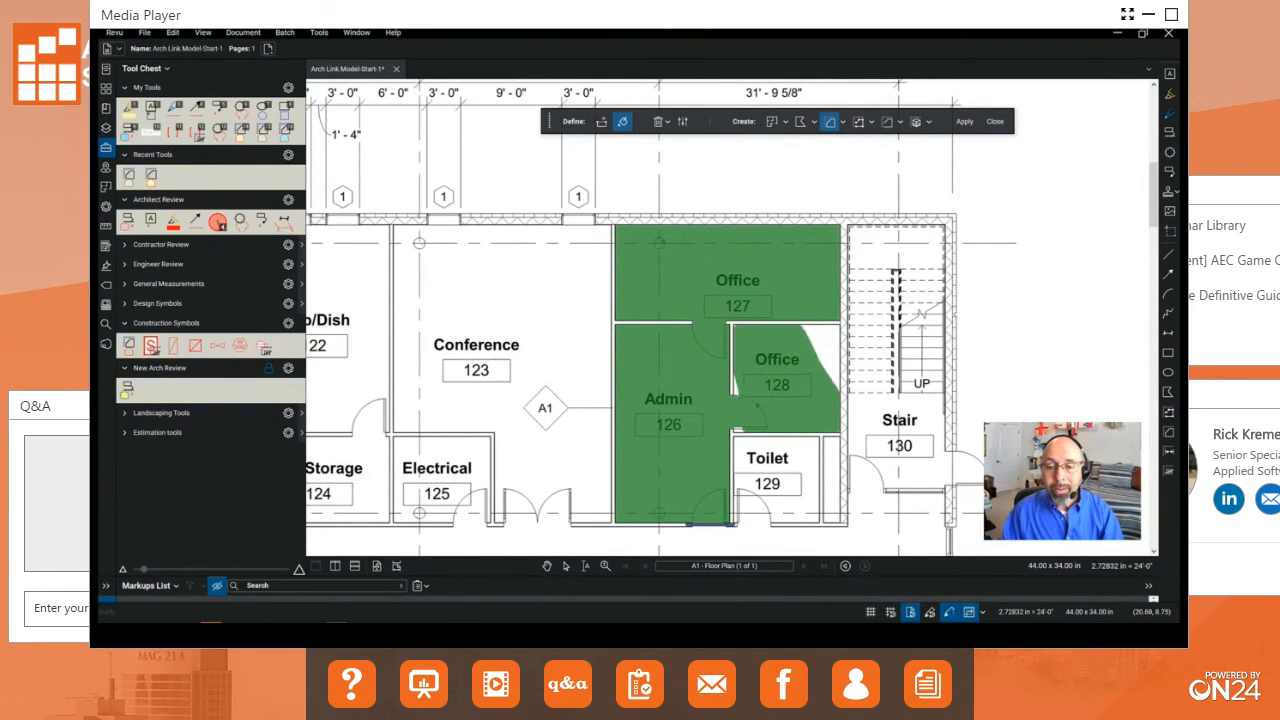
pyautogui.moveTo(756, 404); pyautogui.dragTo(800, 370)
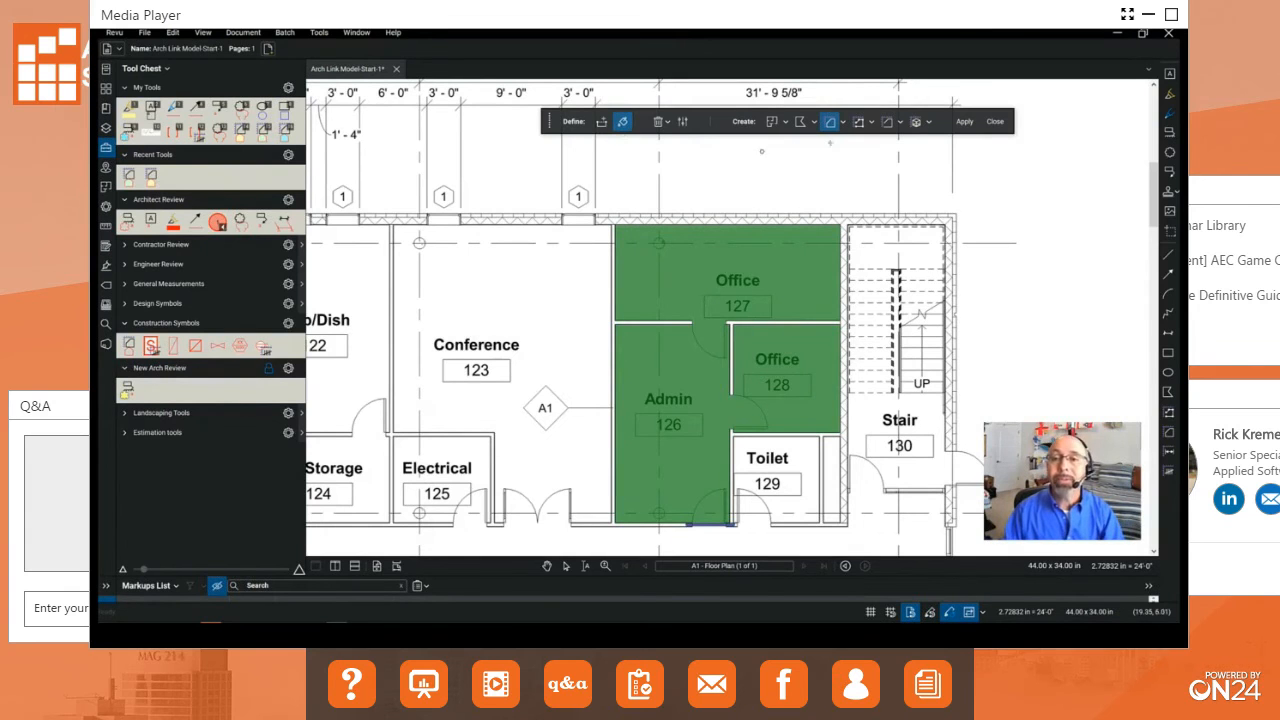
# Step: Create an area measurement from the filled rooms using the CPT-3 FLOORING tool from My Tools
pyautogui.click(843, 124)
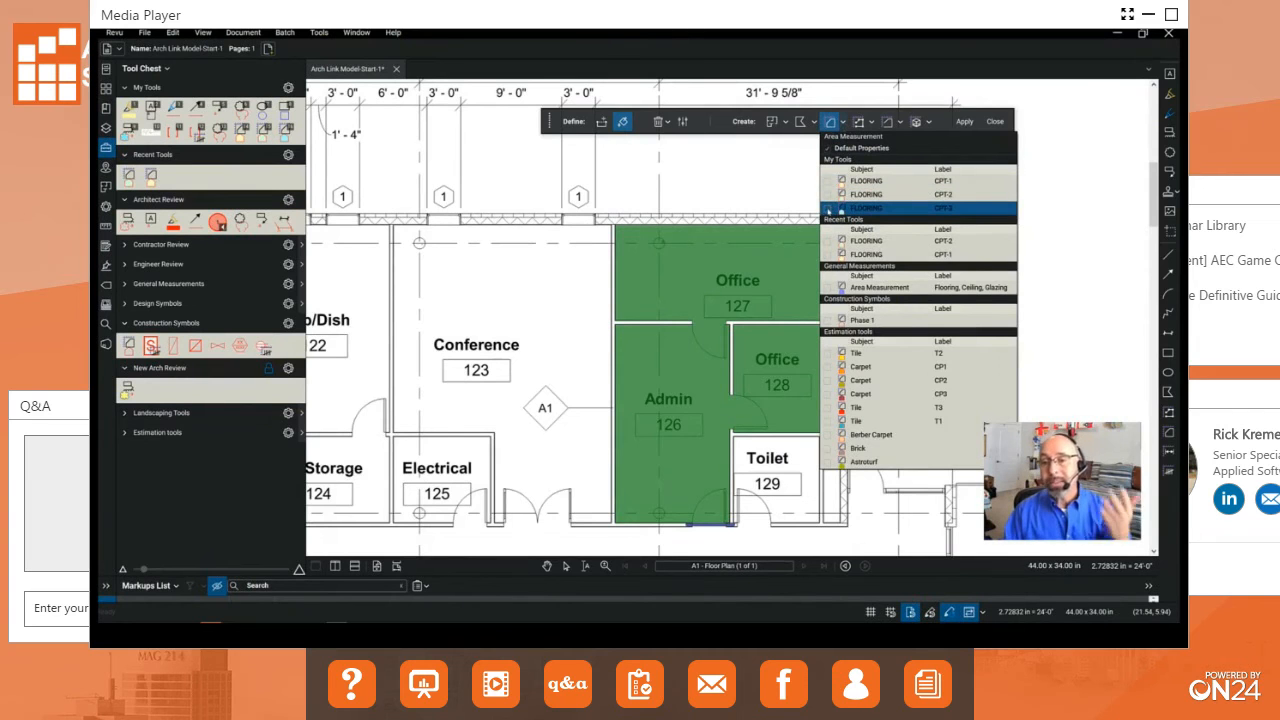
pyautogui.click(828, 207)
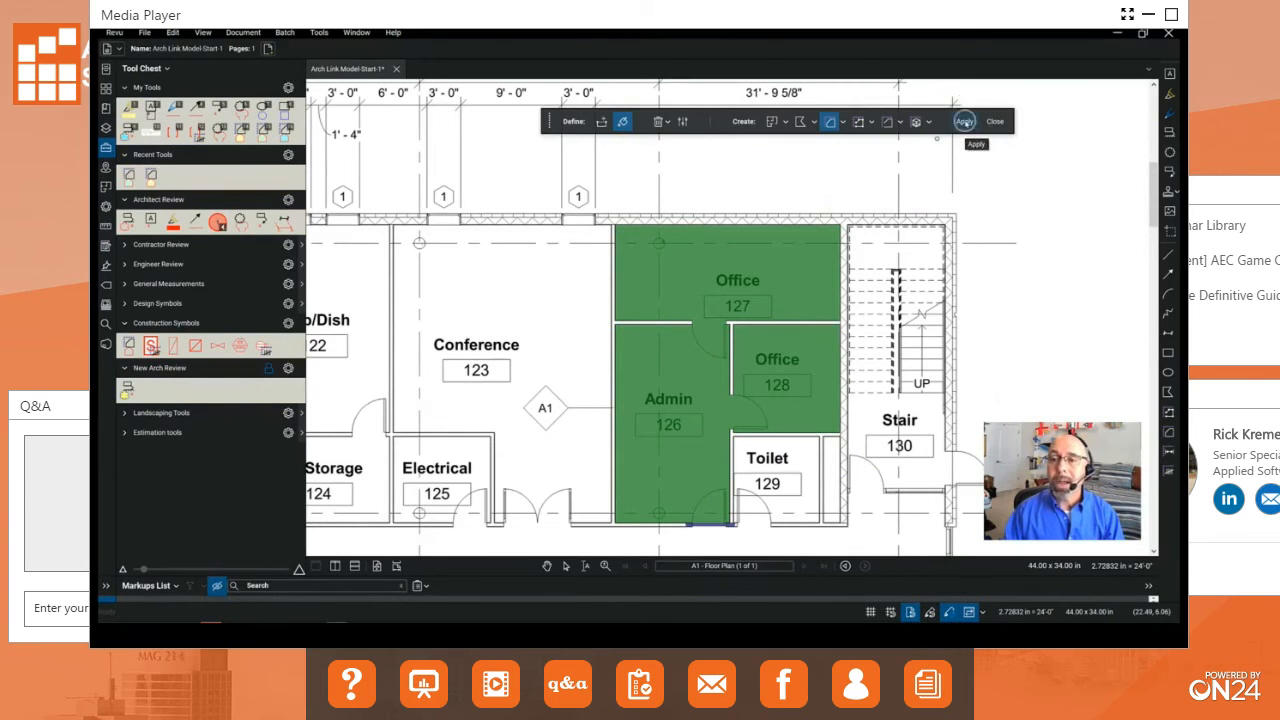
pyautogui.click(965, 121)
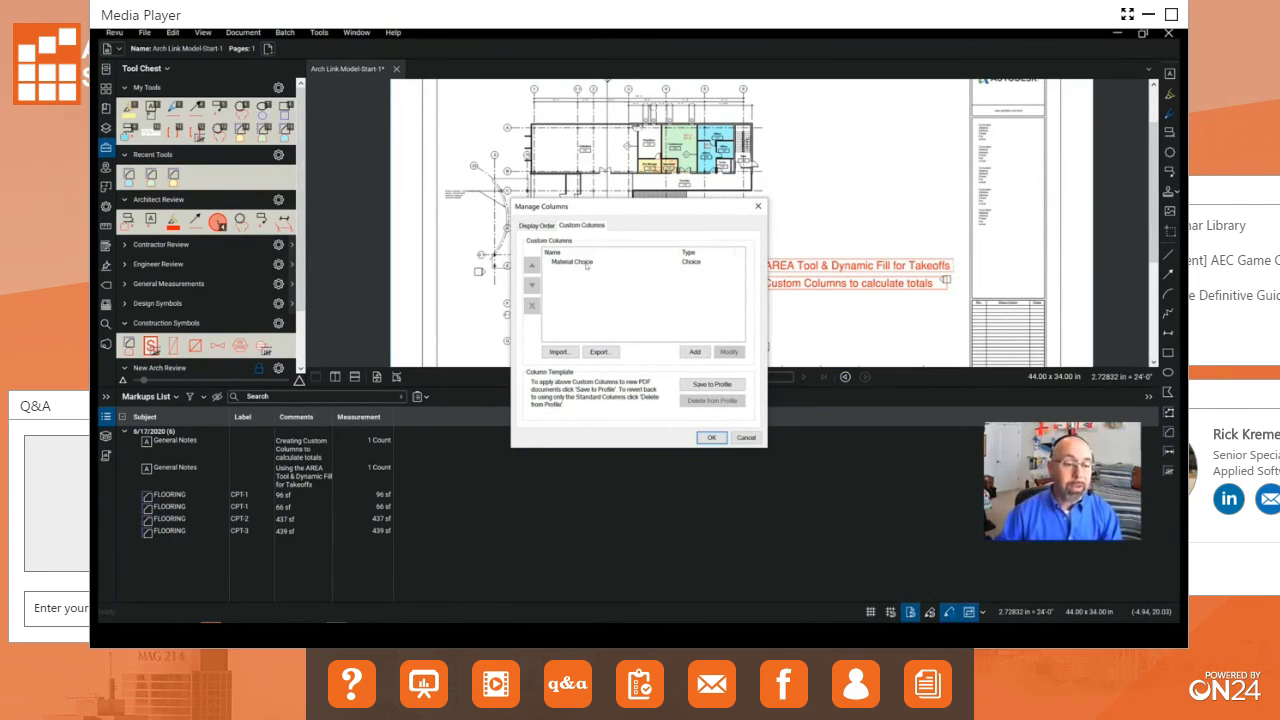
# Step: Add a custom column named MY COST and set its type to Formula
pyautogui.click(700, 353)
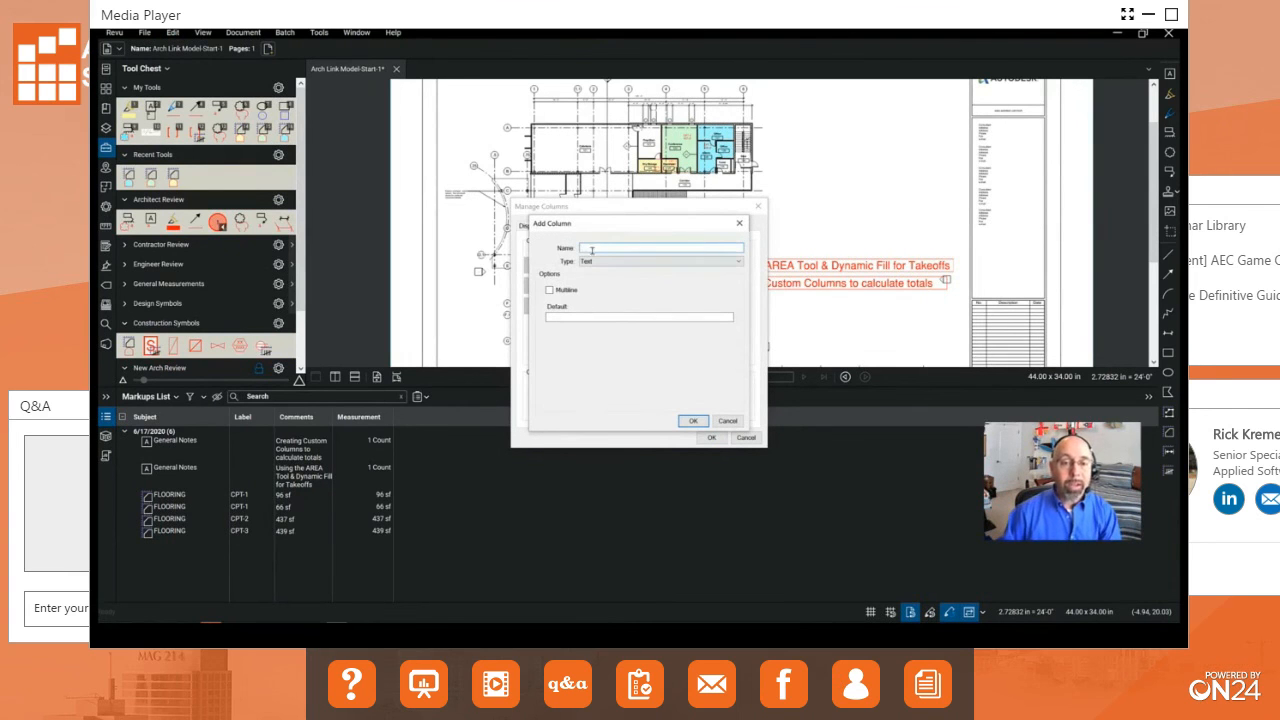
pyautogui.write('M')
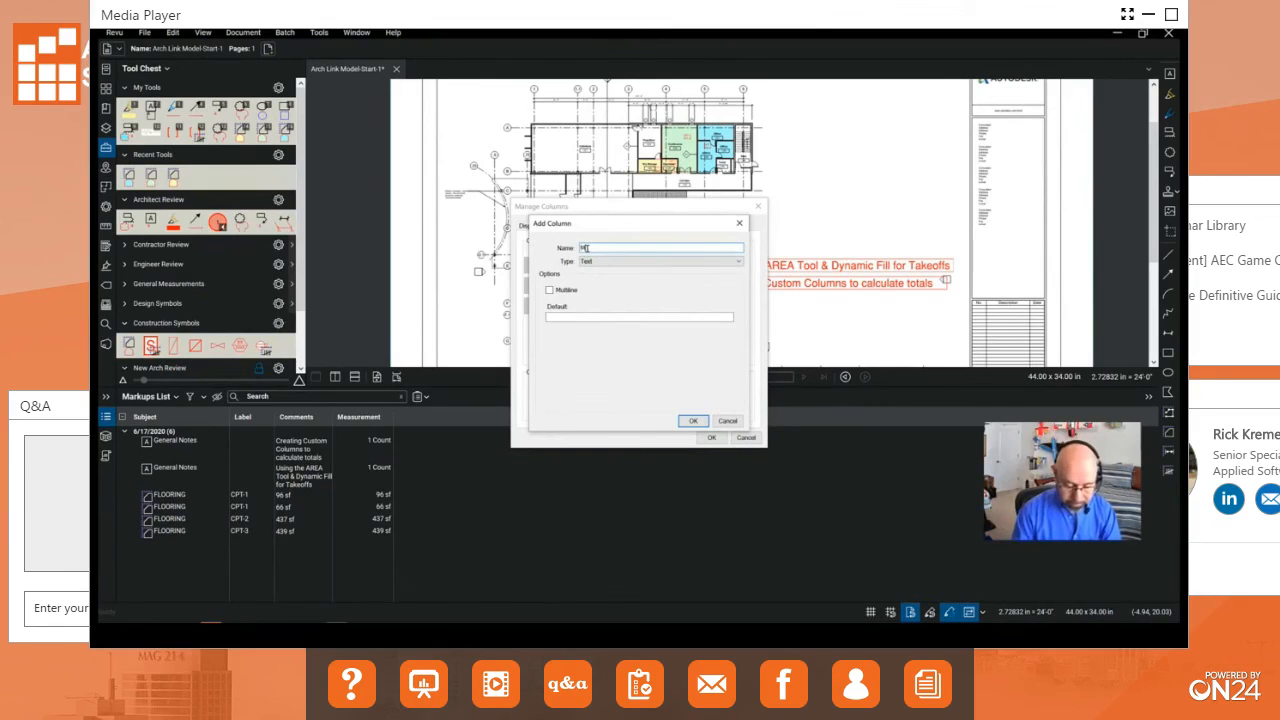
pyautogui.write('Y COST')
pyautogui.click(598, 261)
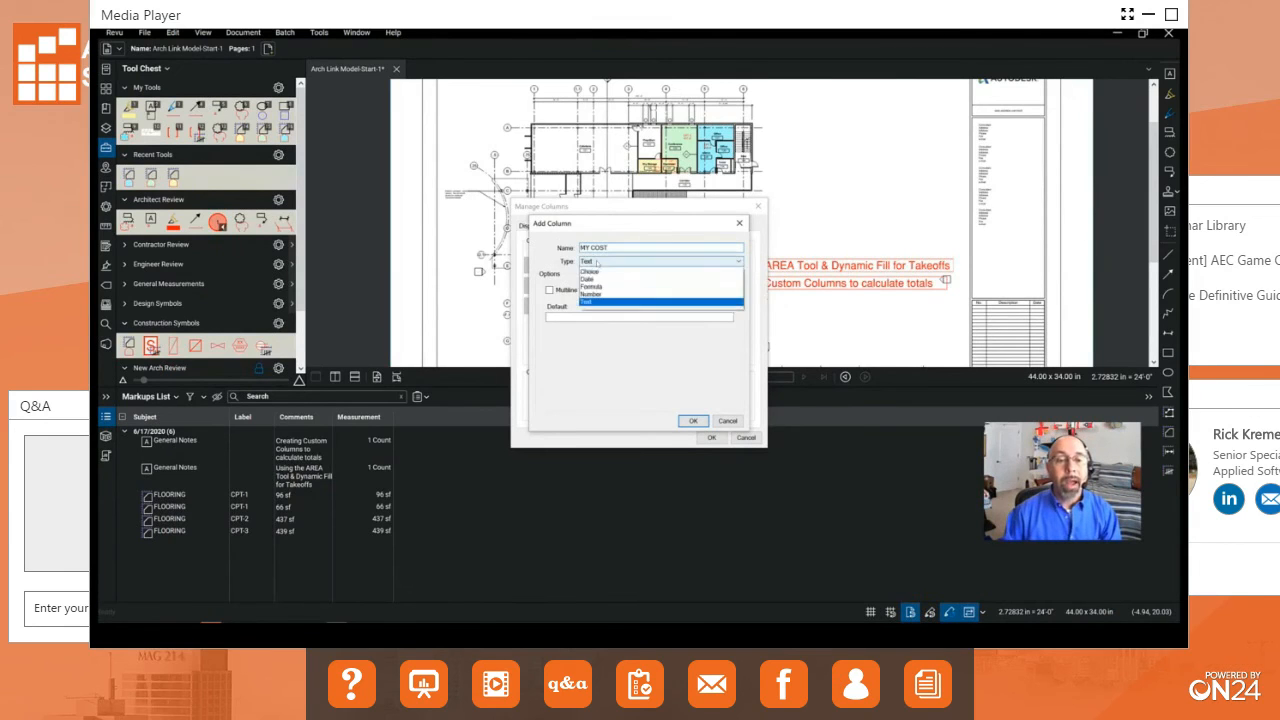
pyautogui.click(591, 286)
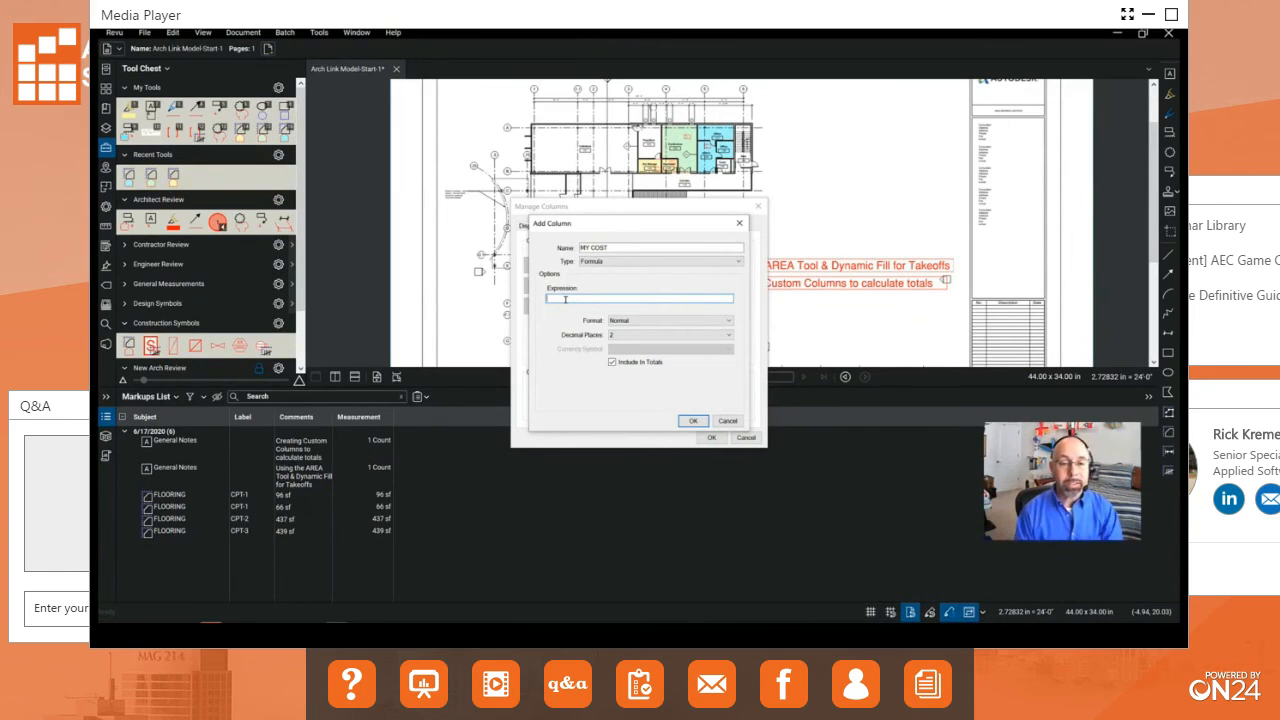
# Step: Define the MY COST expression as Measurement * [Material Choice]
pyautogui.write('M')
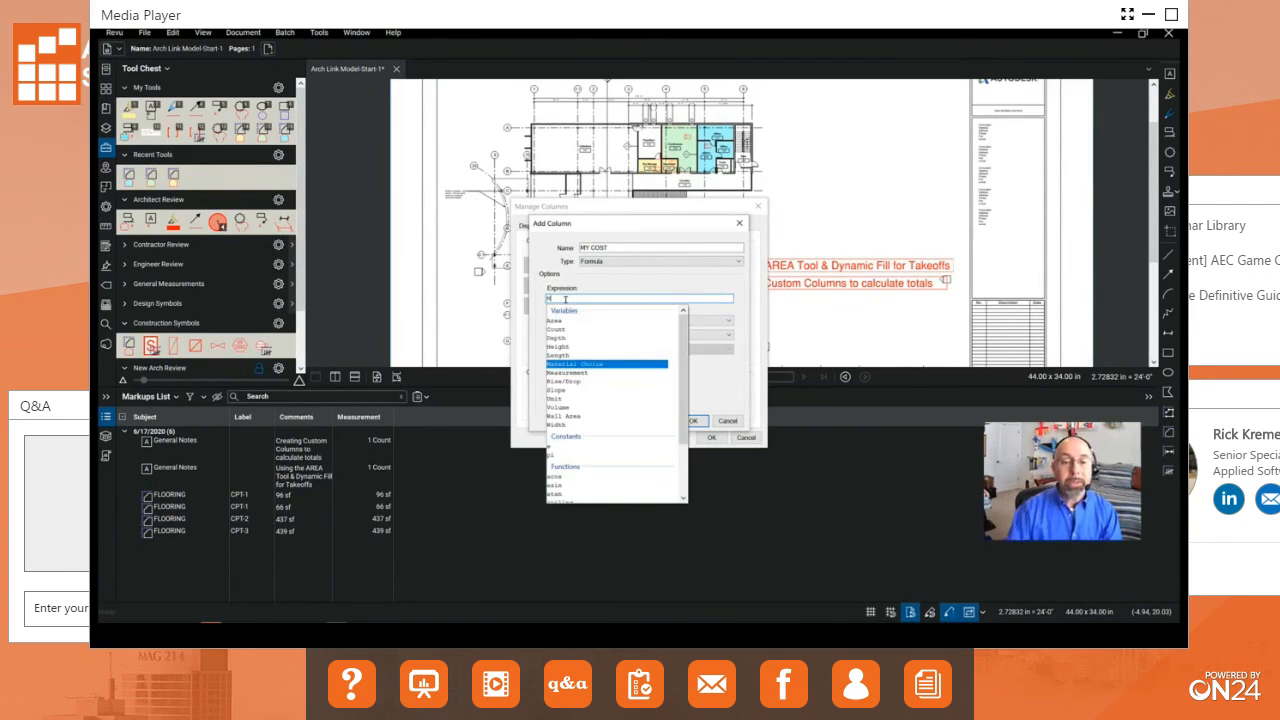
pyautogui.click(586, 373)
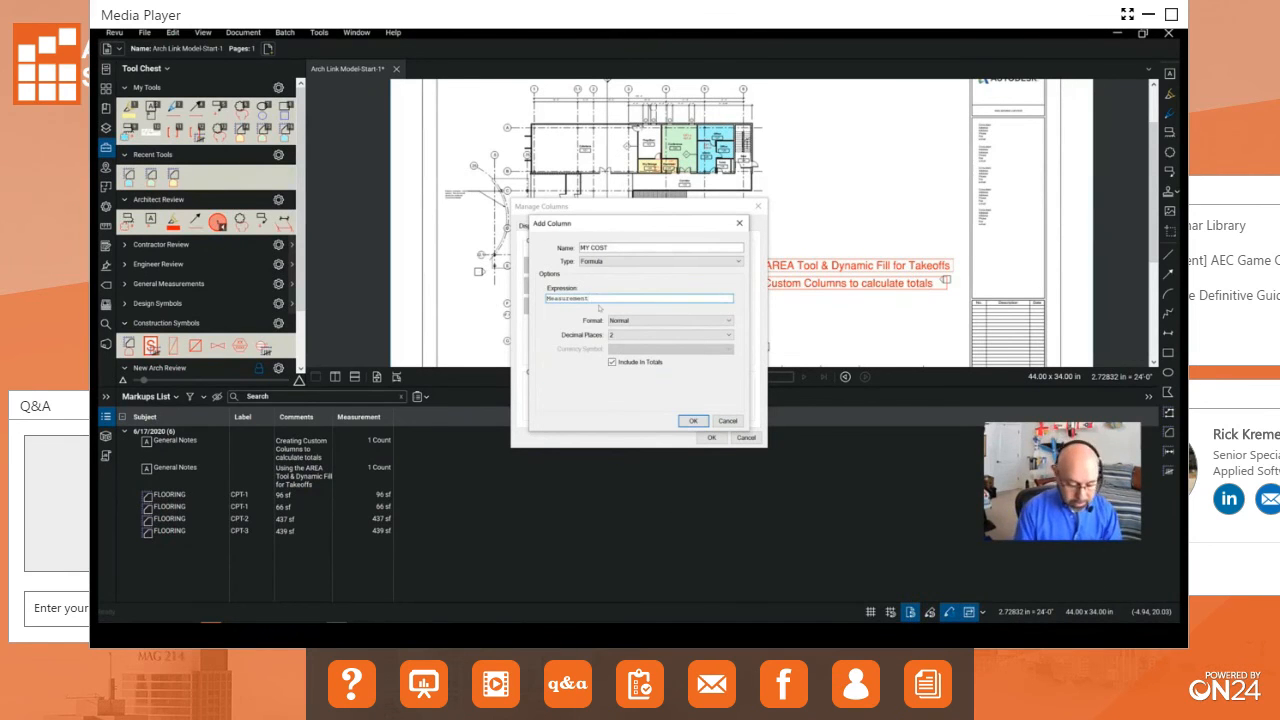
pyautogui.write('*')
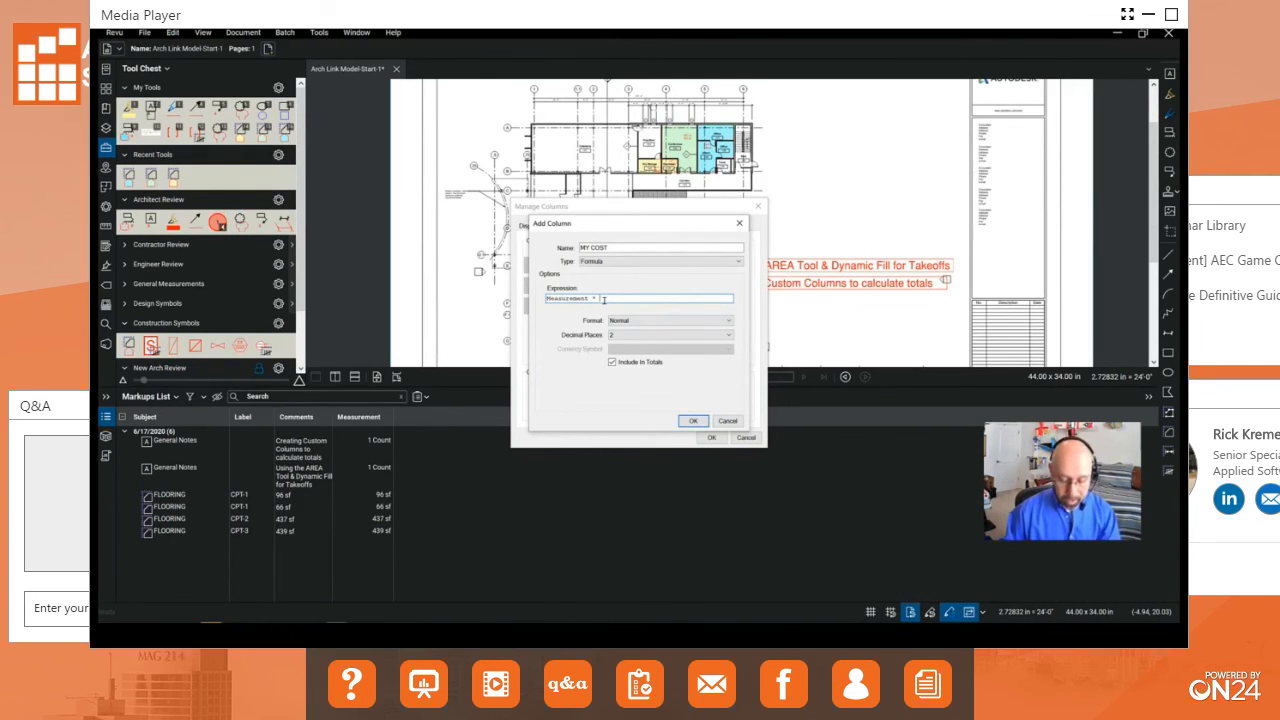
pyautogui.write(' M')
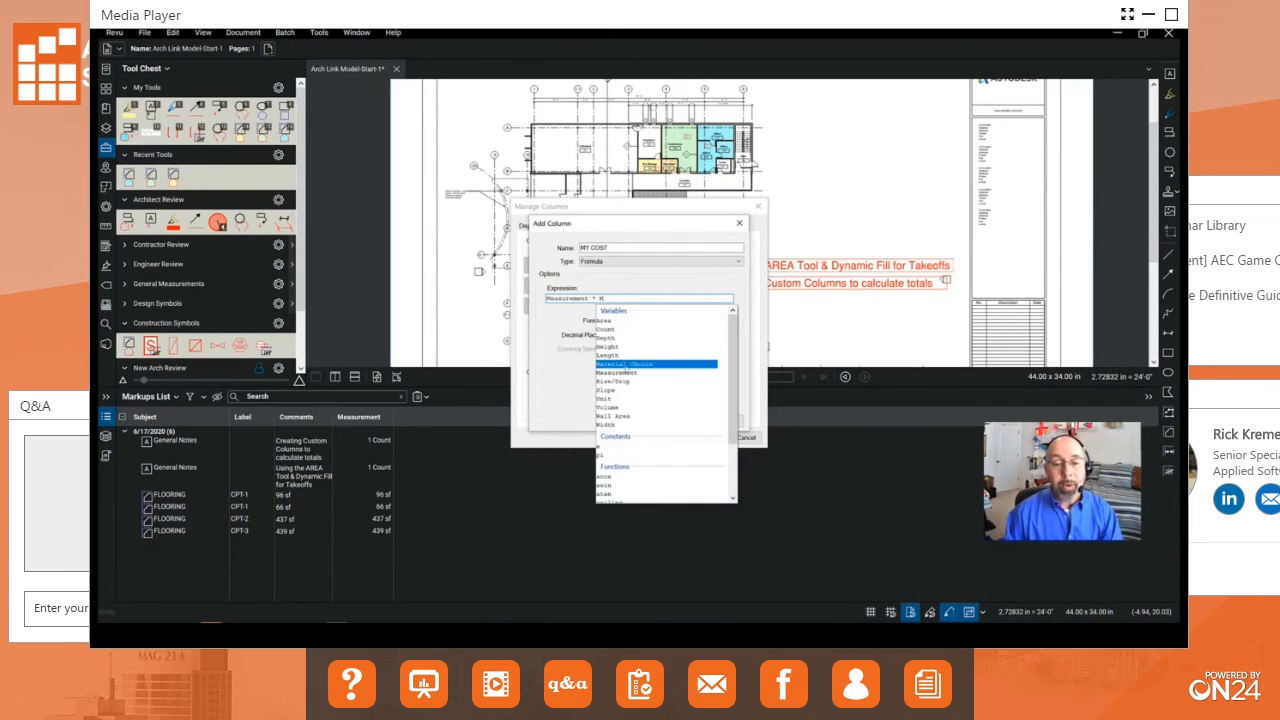
pyautogui.click(626, 366)
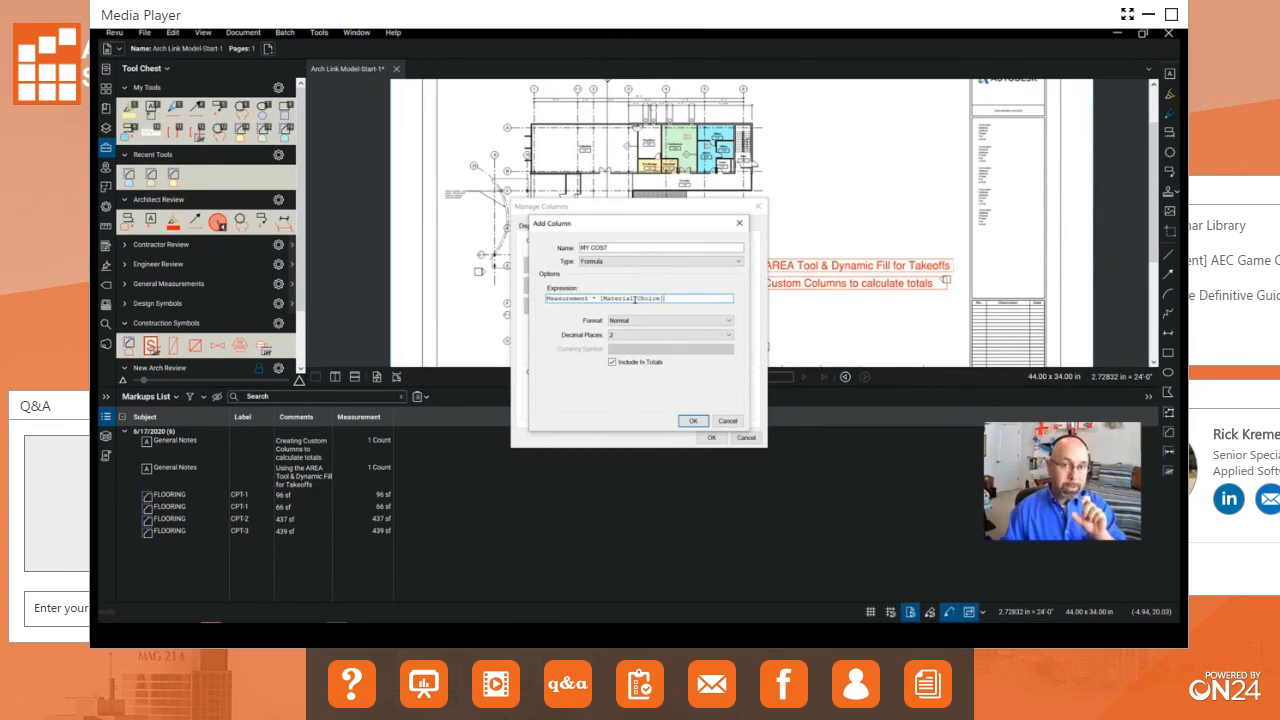
# Step: Set the MY COST format to Currency and apply the custom columns to the Markups List
pyautogui.click(635, 321)
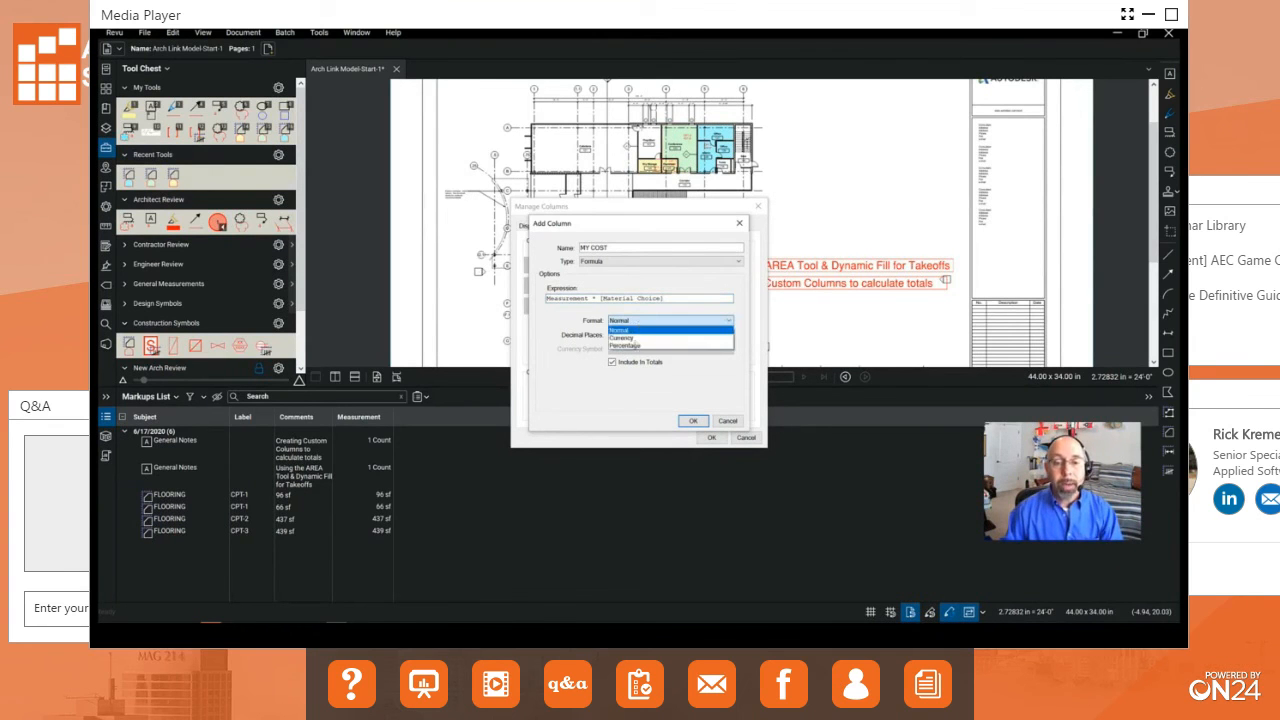
pyautogui.click(624, 337)
pyautogui.press('ctrl')
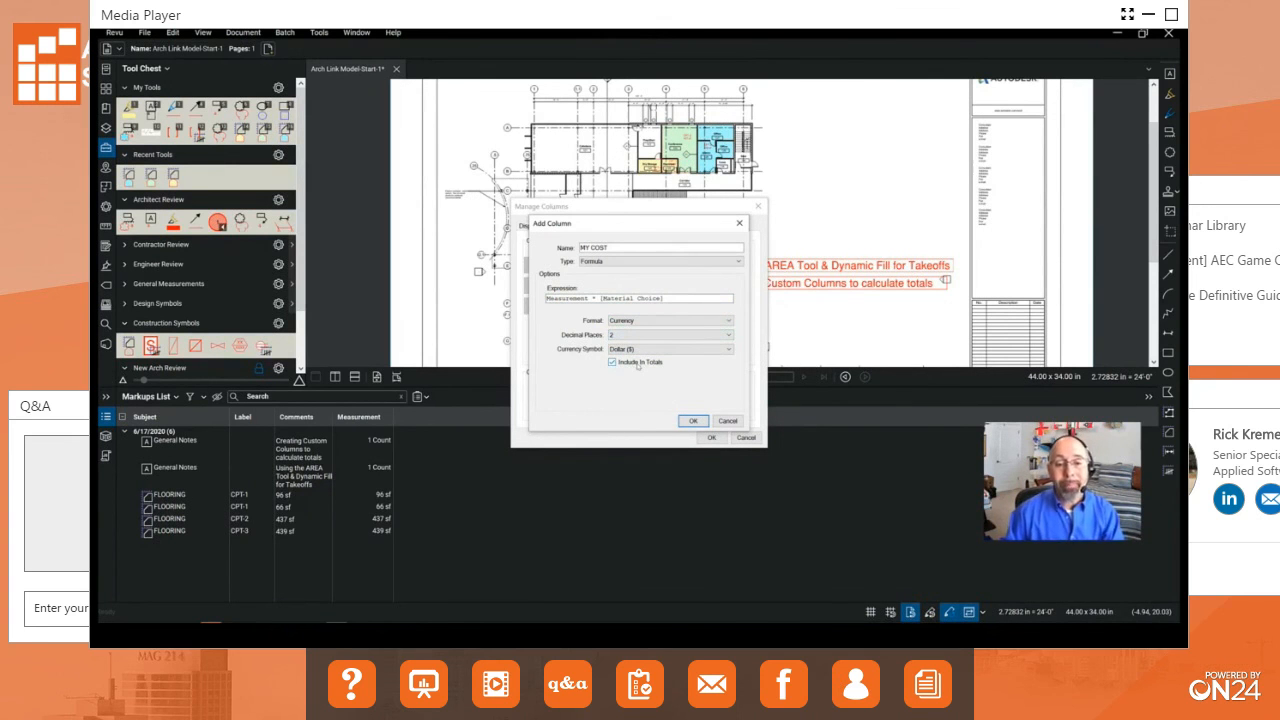
pyautogui.click(702, 424)
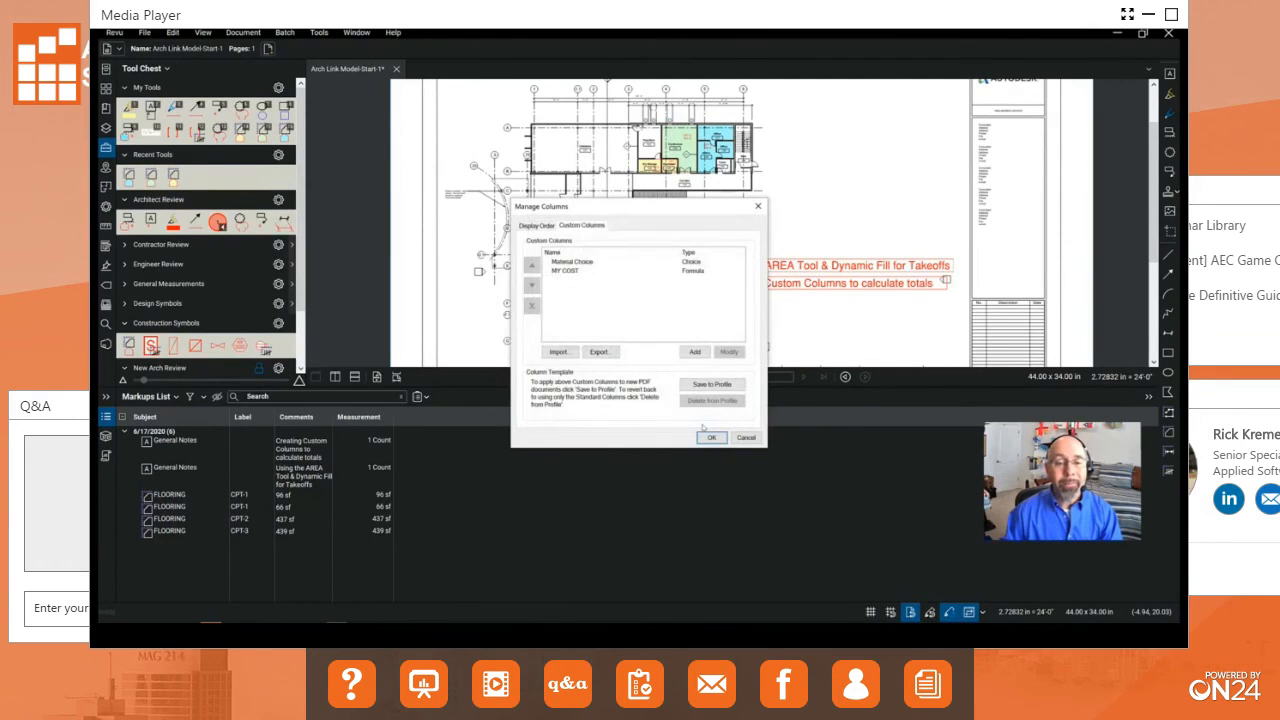
pyautogui.click(710, 437)
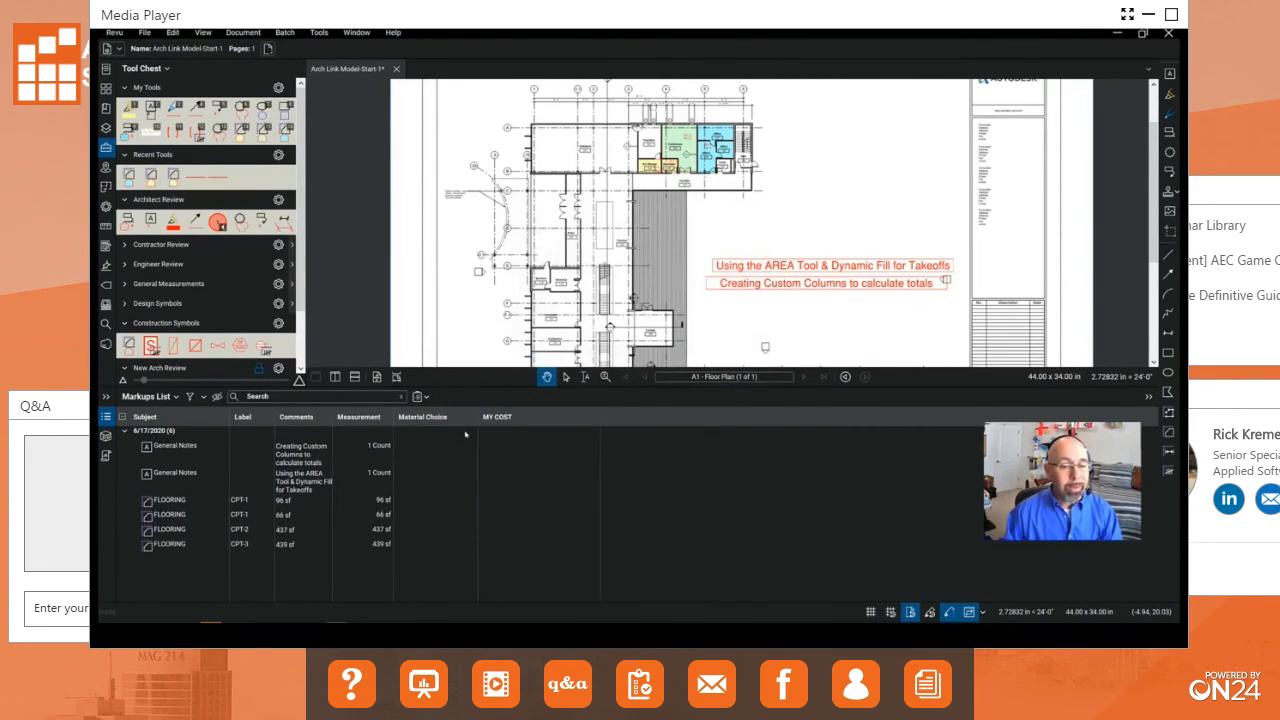
pyautogui.click(450, 424)
pyautogui.click(516, 424)
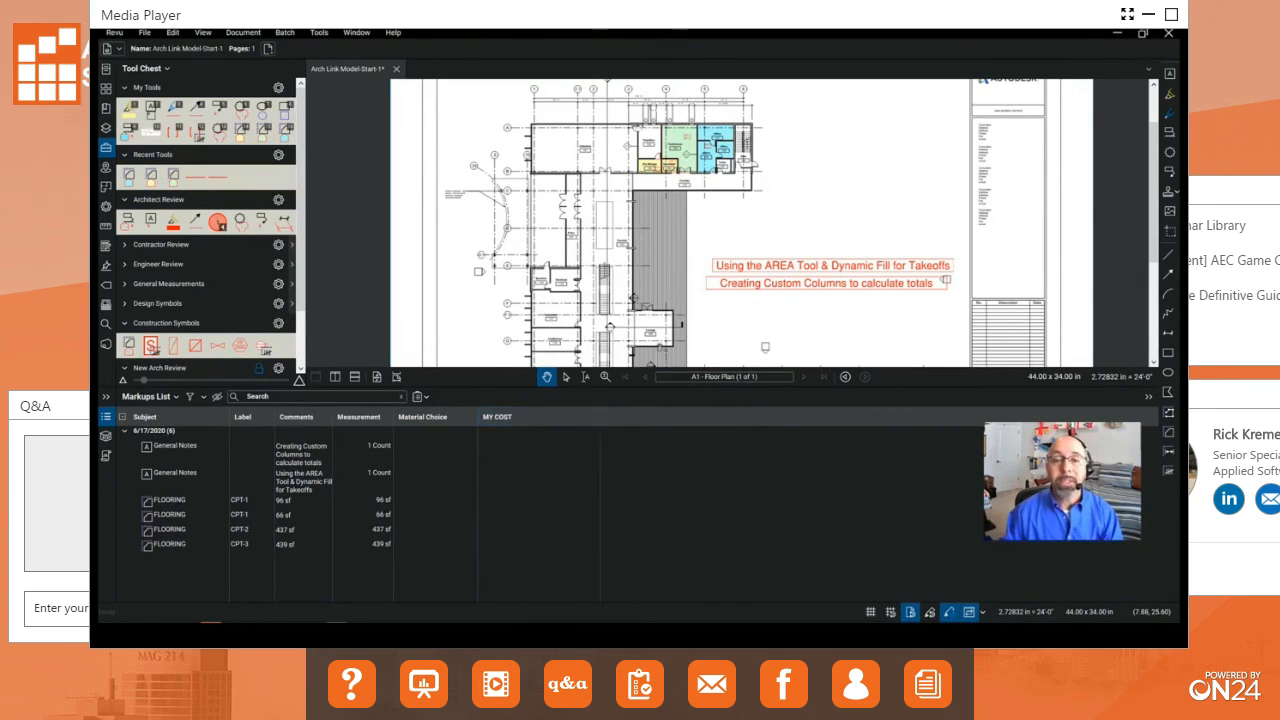
# Step: Set the Material Choice to CPT-1 for the Dry Storage 124 and Electrical 125 flooring areas
pyautogui.scroll(2, 724, 215)
pyautogui.scroll(3, 724, 215)
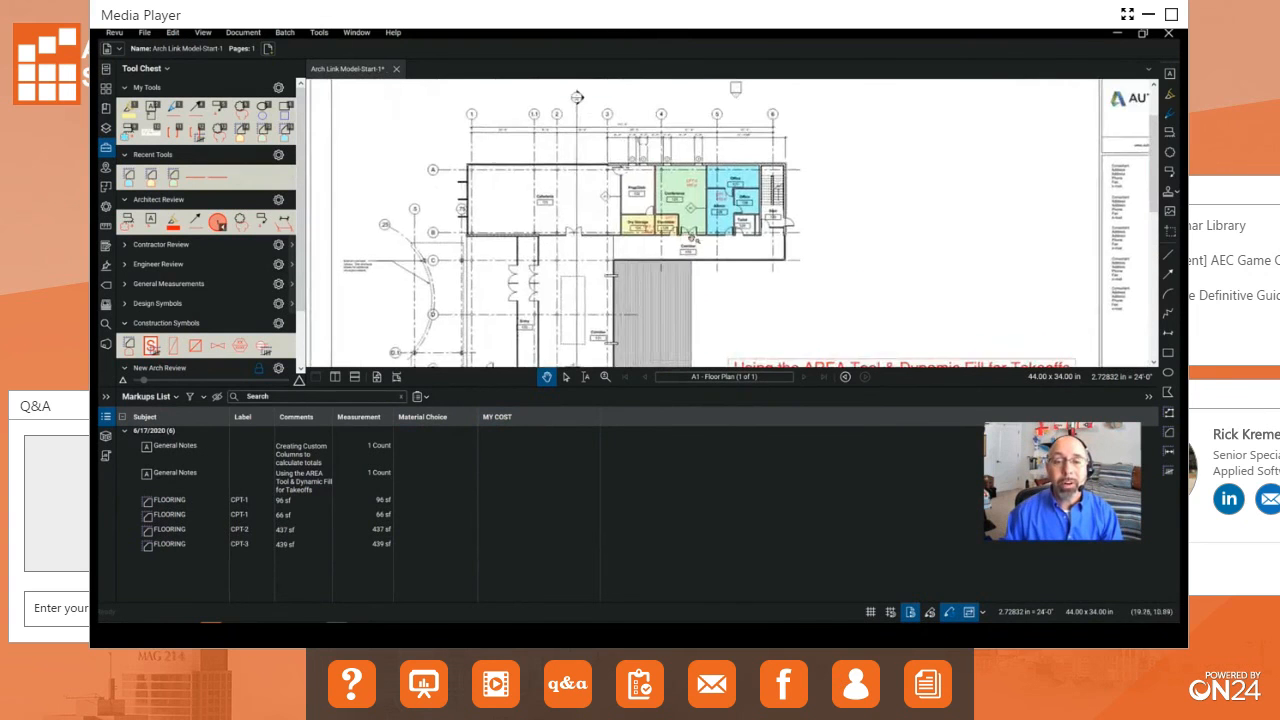
pyautogui.scroll(2, 622, 220)
pyautogui.click(622, 220)
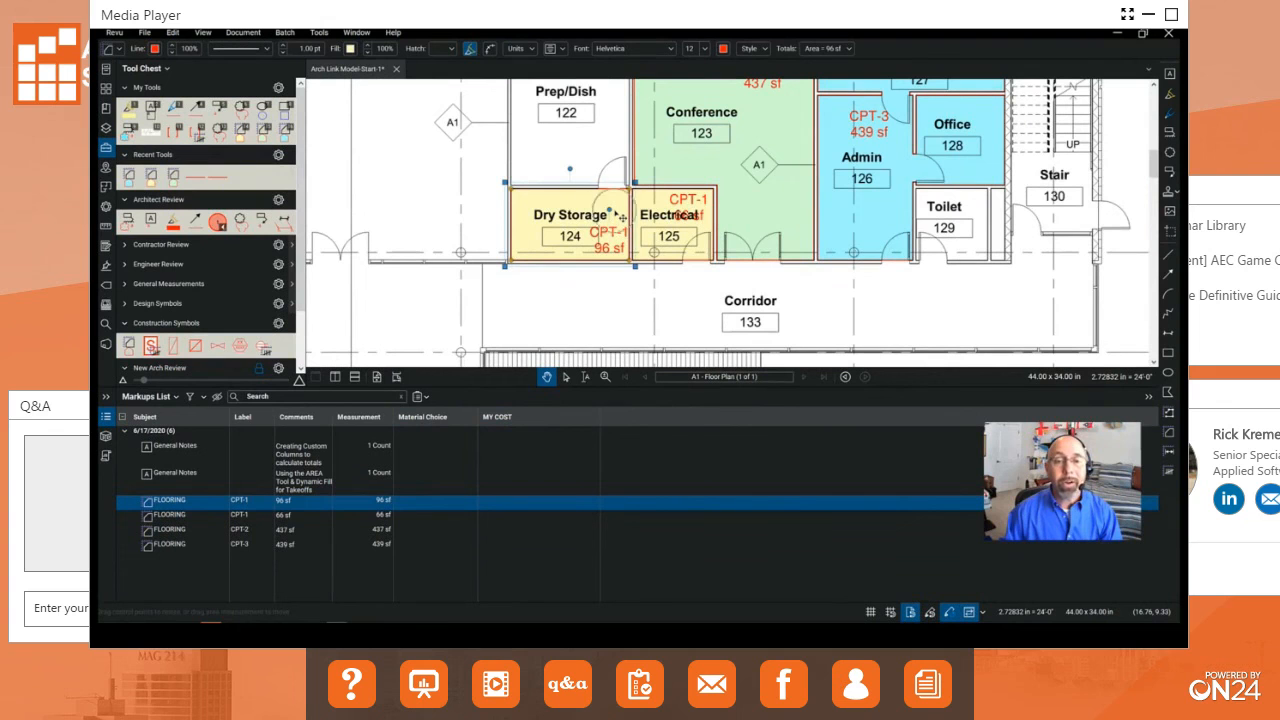
pyautogui.click(438, 505)
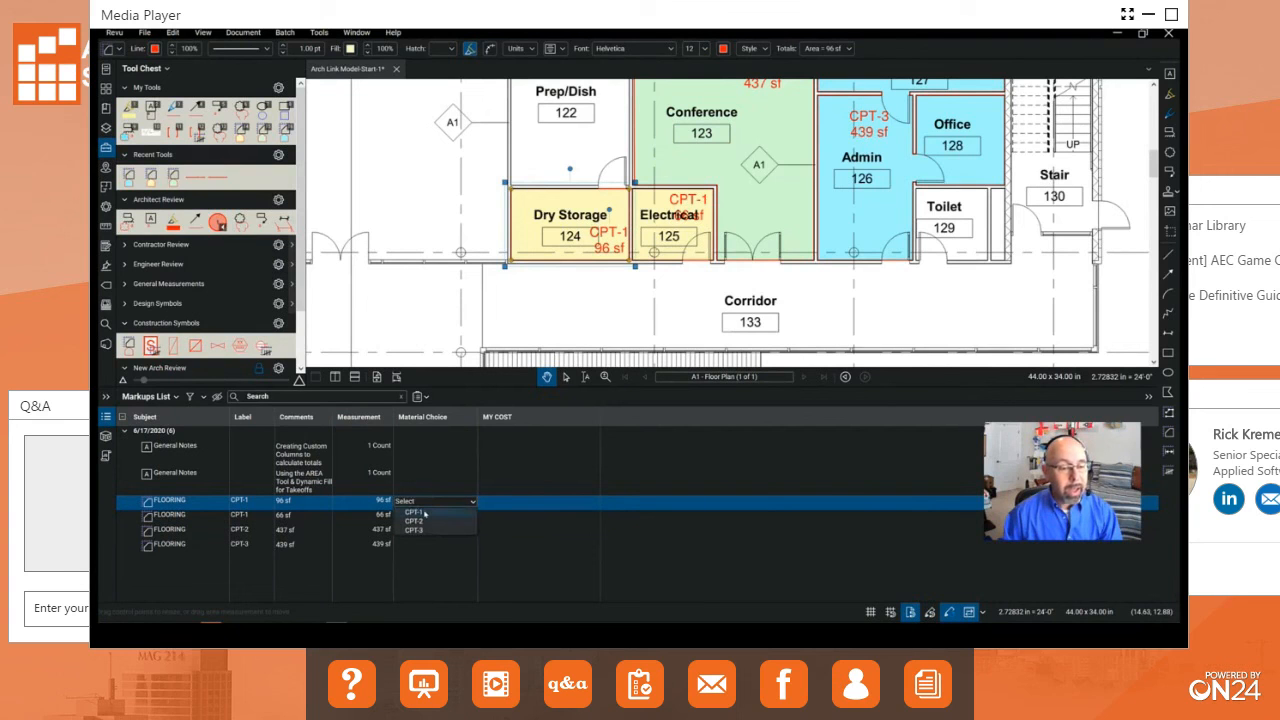
pyautogui.click(425, 514)
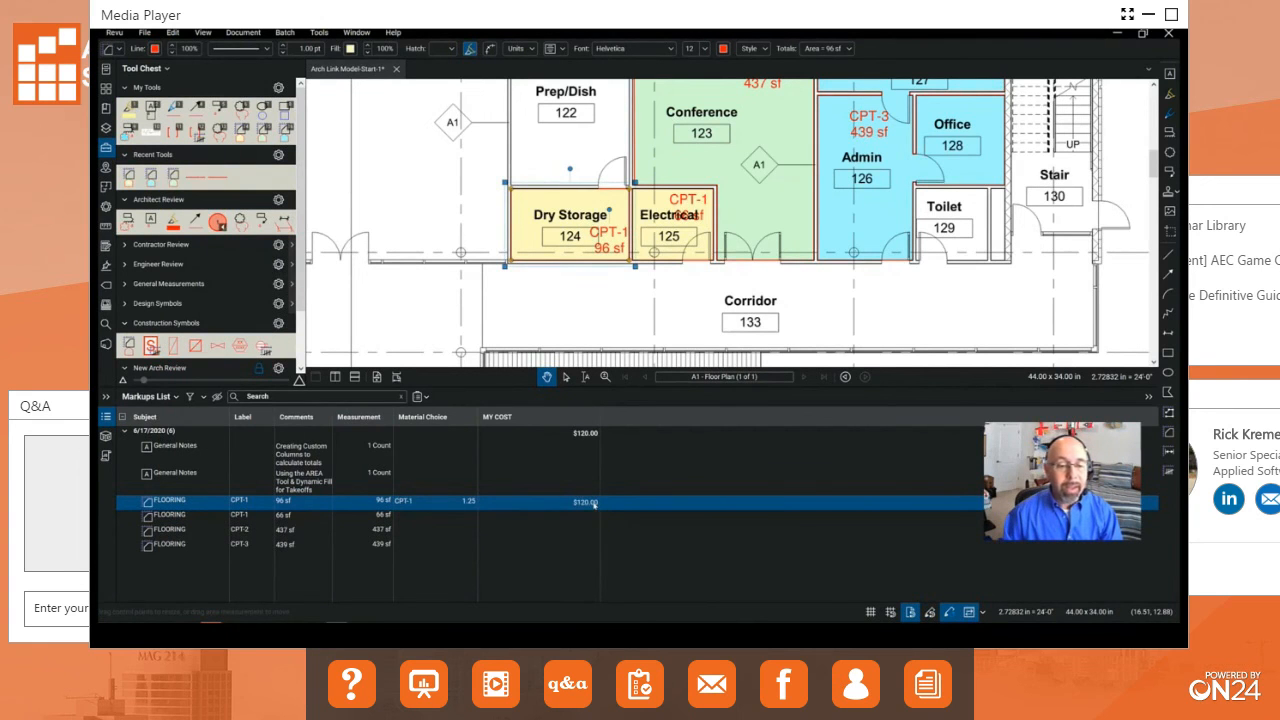
pyautogui.click(440, 515)
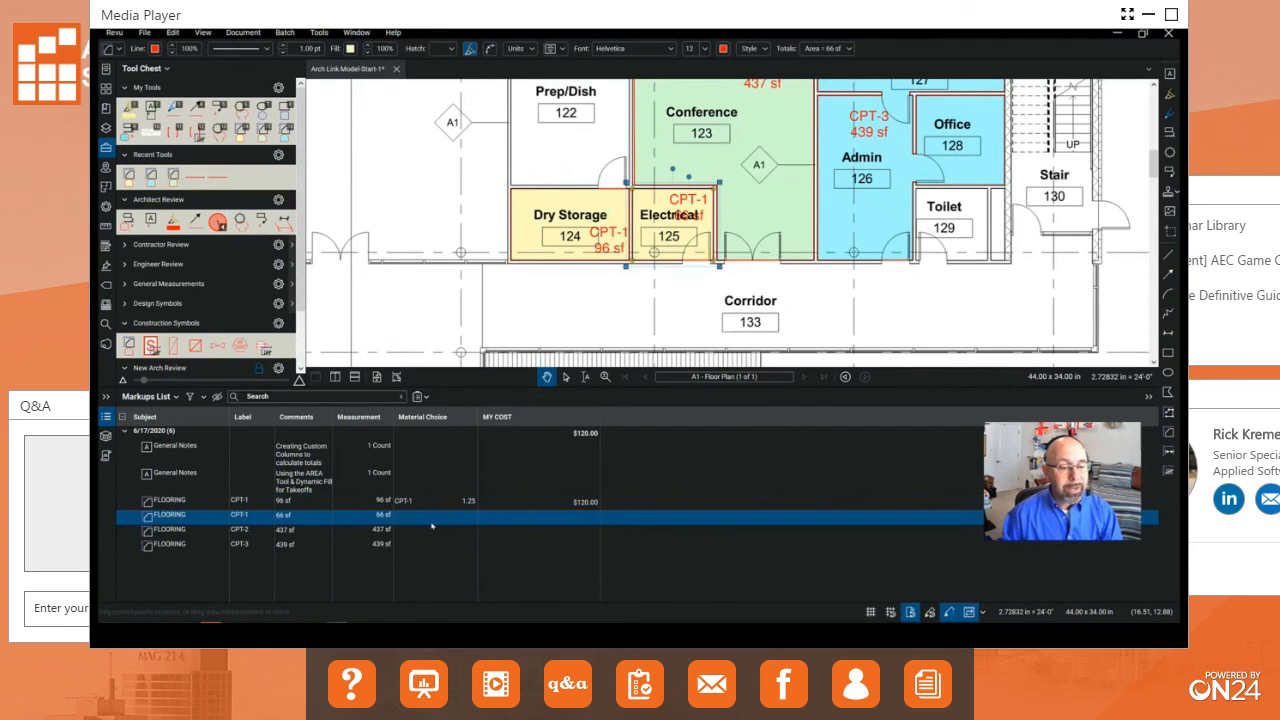
pyautogui.click(440, 515)
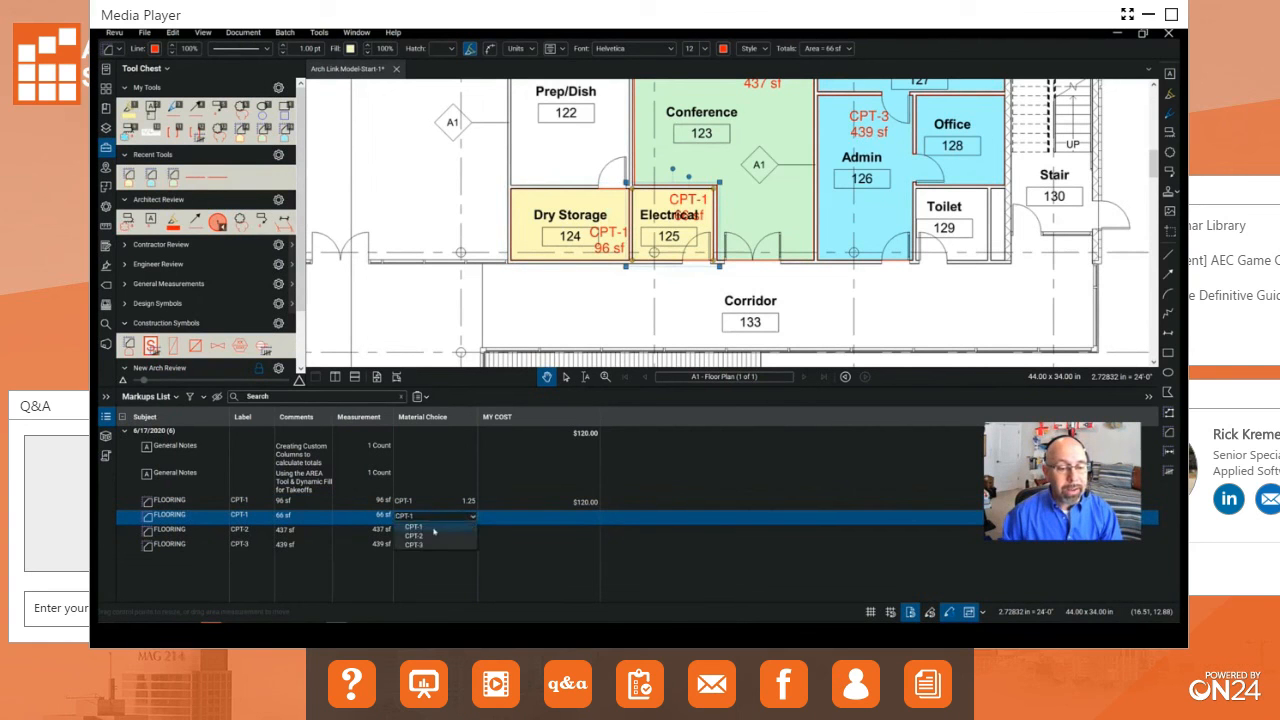
pyautogui.click(432, 532)
# Step: Set the Material Choice to CPT-2 for the Conference 123 flooring and CPT-3 for the Admin 126 flooring area
pyautogui.click(432, 533)
pyautogui.click(432, 533)
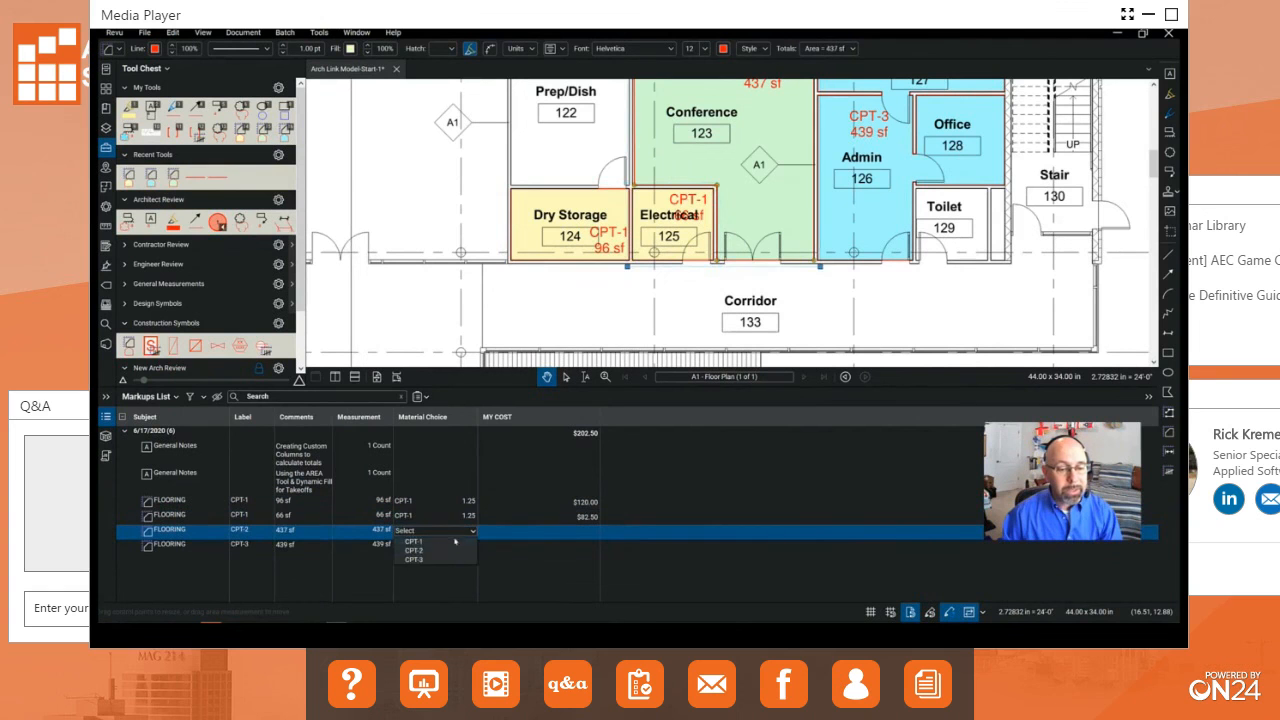
pyautogui.click(422, 550)
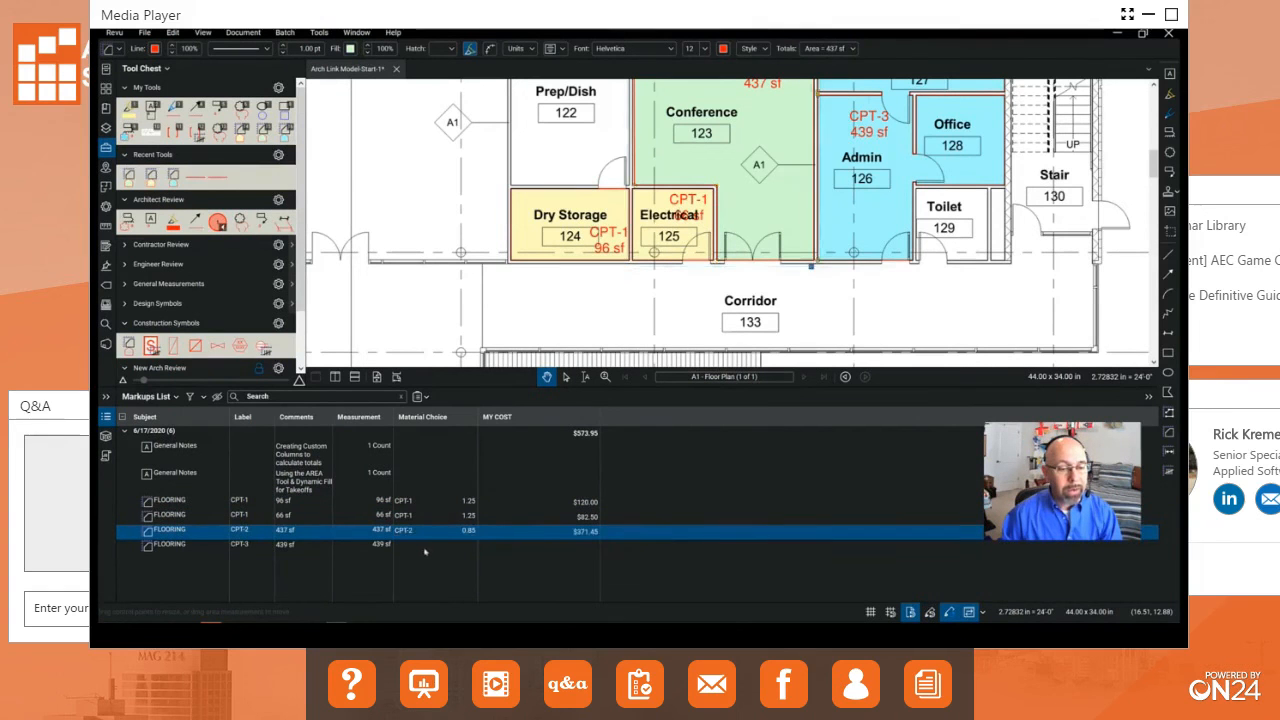
pyautogui.click(430, 545)
pyautogui.click(450, 545)
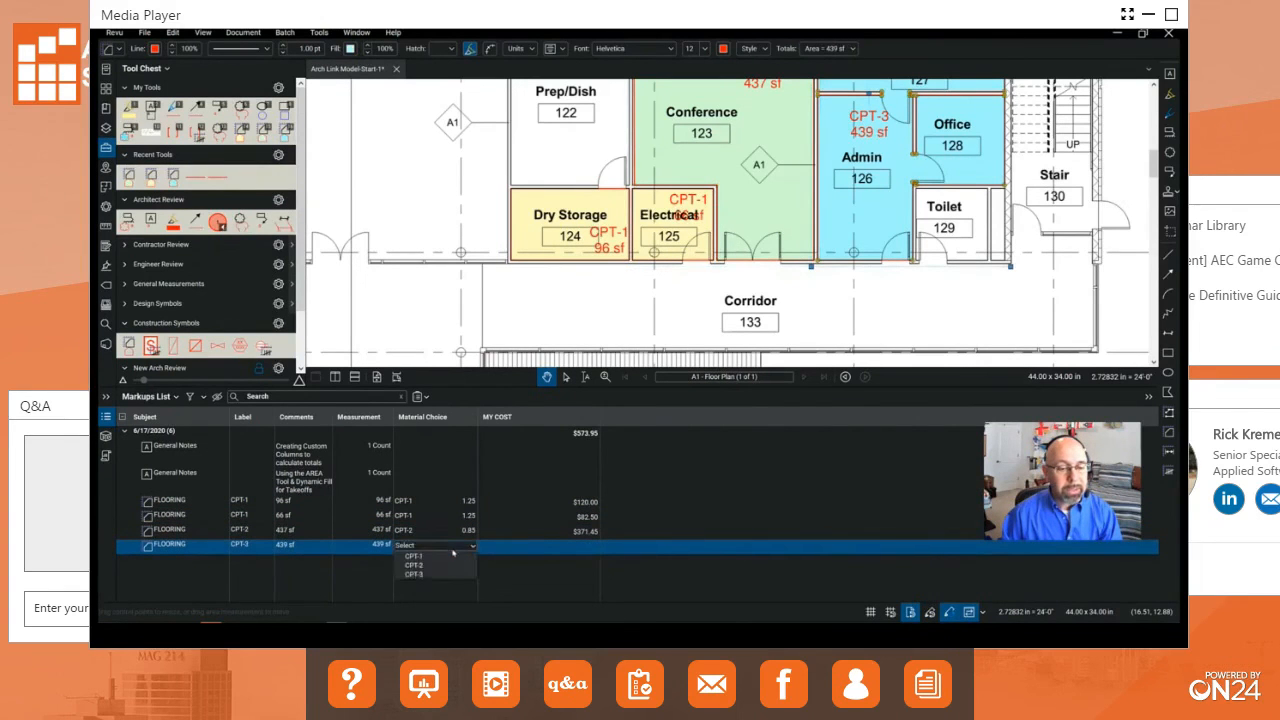
pyautogui.click(414, 574)
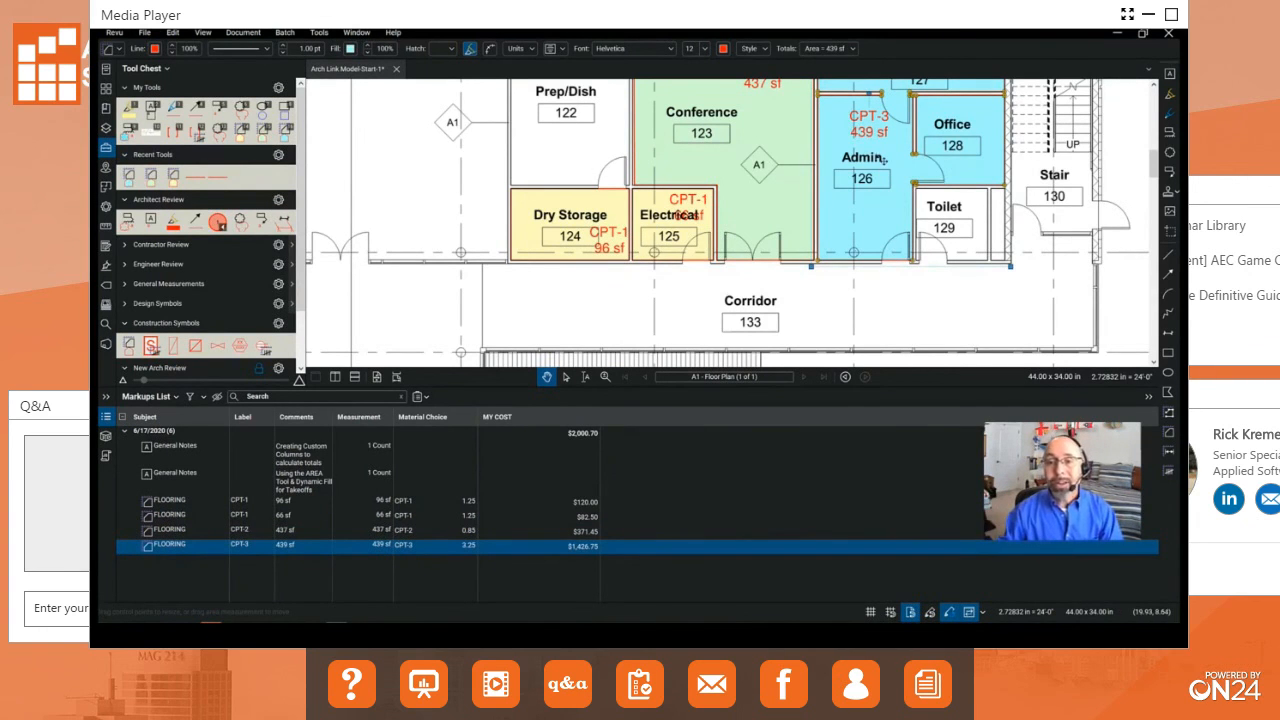
pyautogui.click(577, 518)
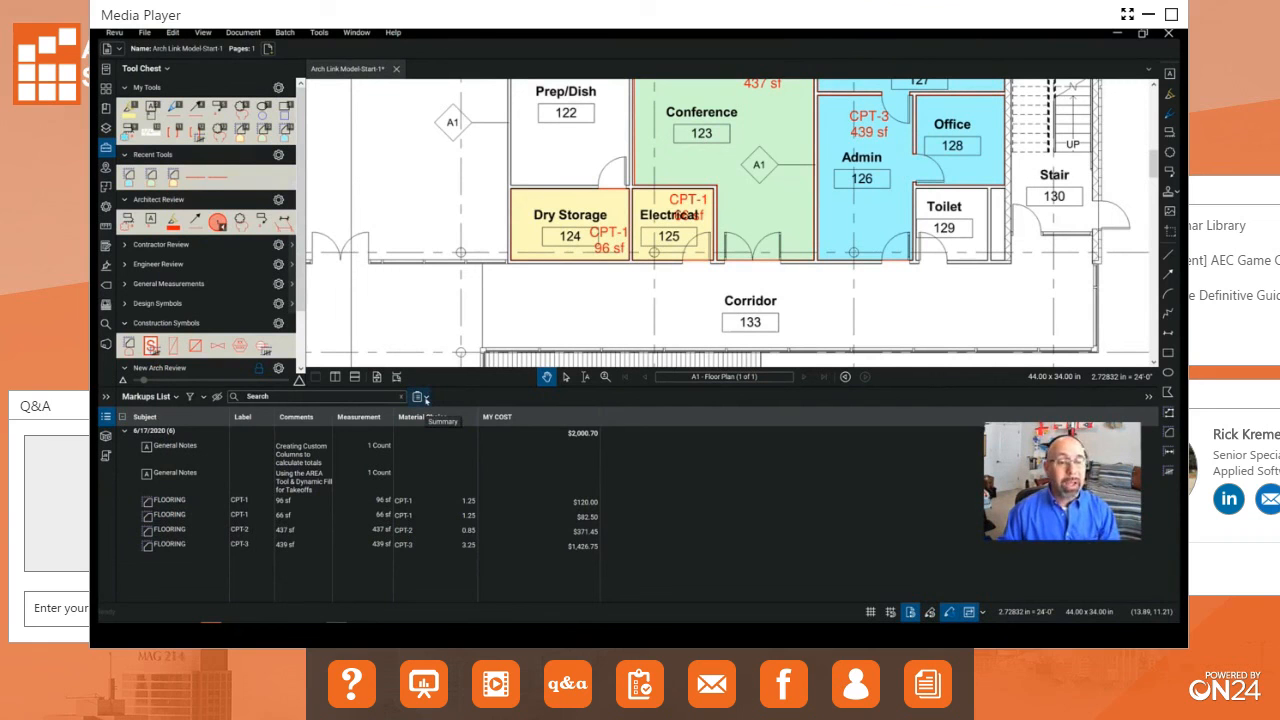
# Step: Export the Markups List as a CSV summary with the default output settings, opening the file after creation
pyautogui.click(426, 398)
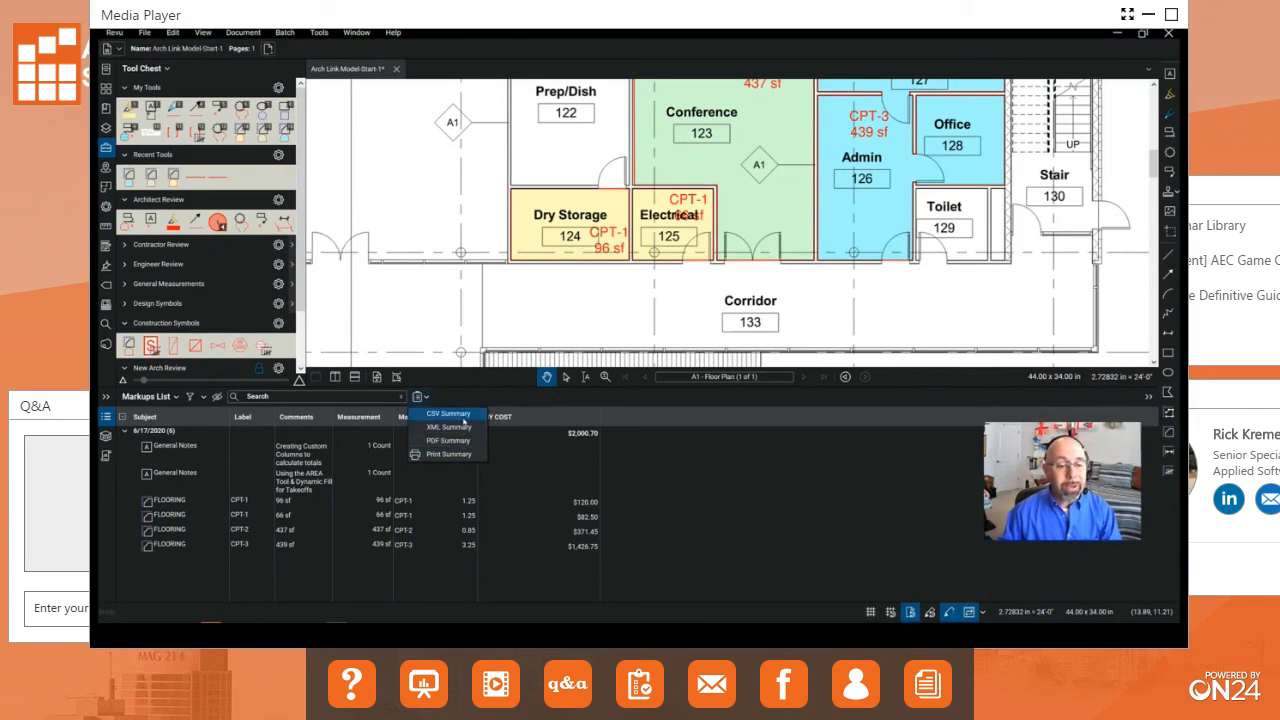
pyautogui.click(463, 415)
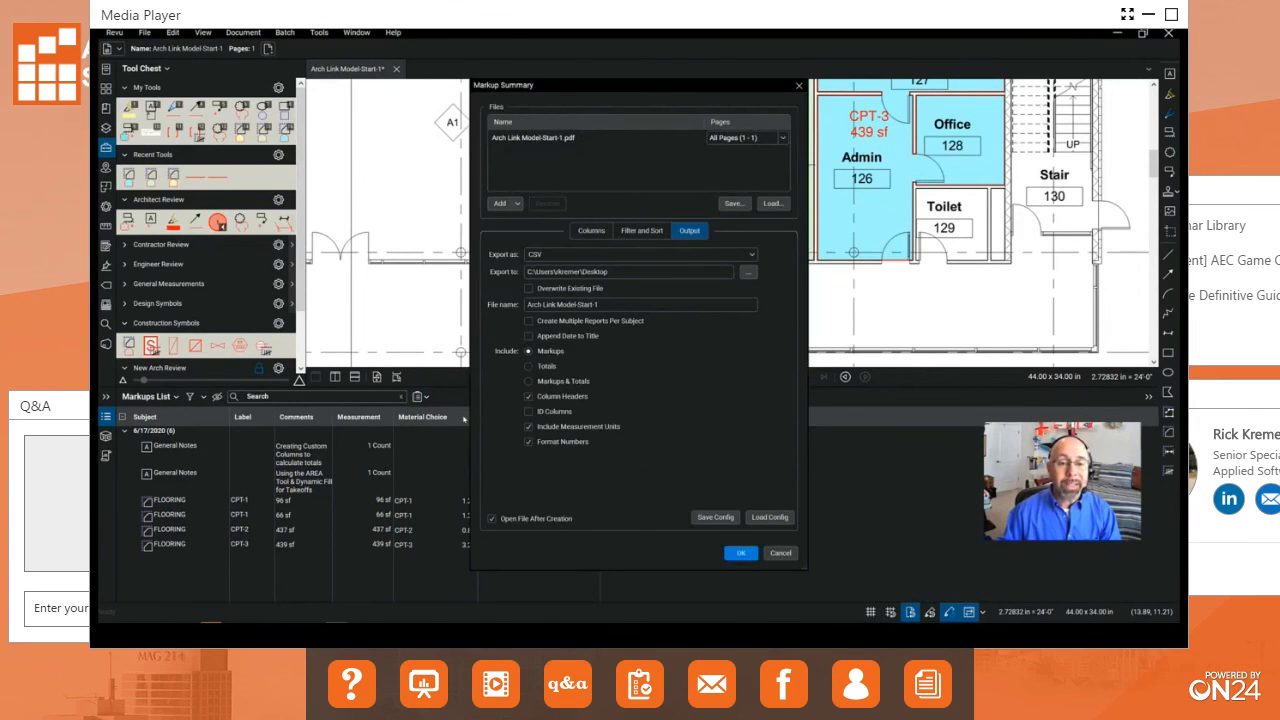
pyautogui.click(741, 553)
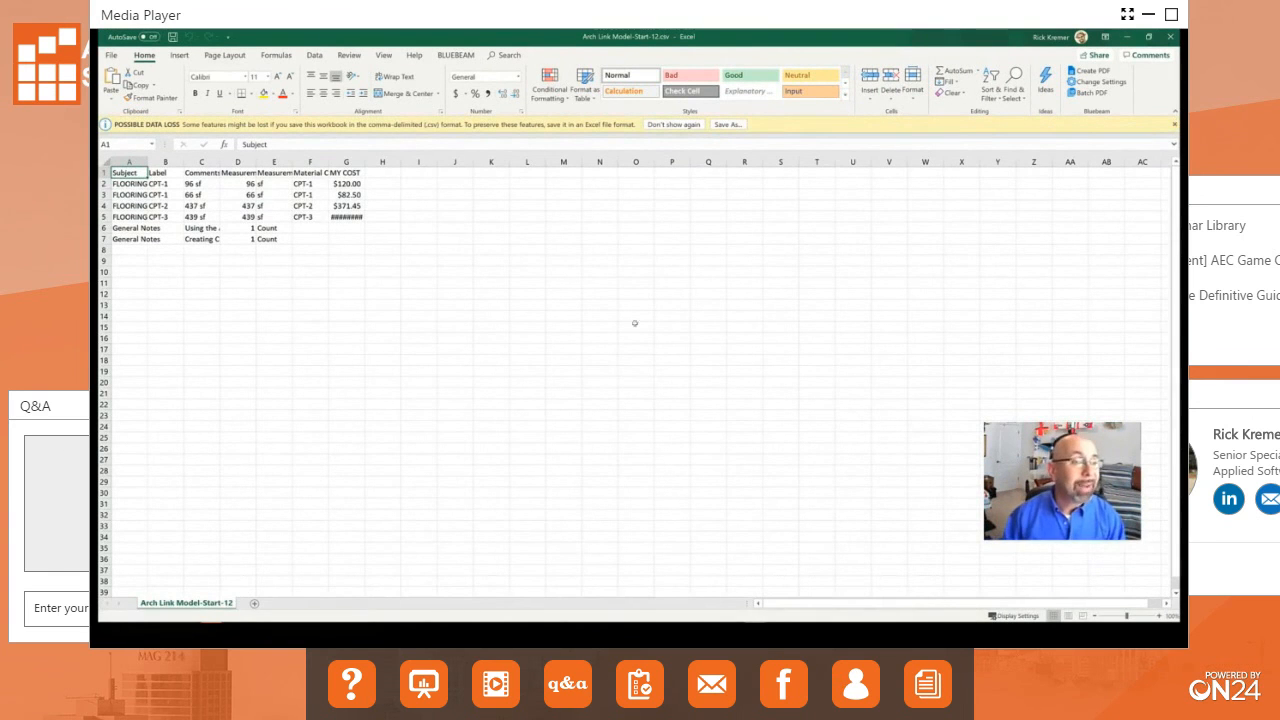
# Step: Widen the MY COST column in the exported spreadsheet to read its full amounts, and close the file
pyautogui.moveTo(364, 162); pyautogui.dragTo(432, 162)
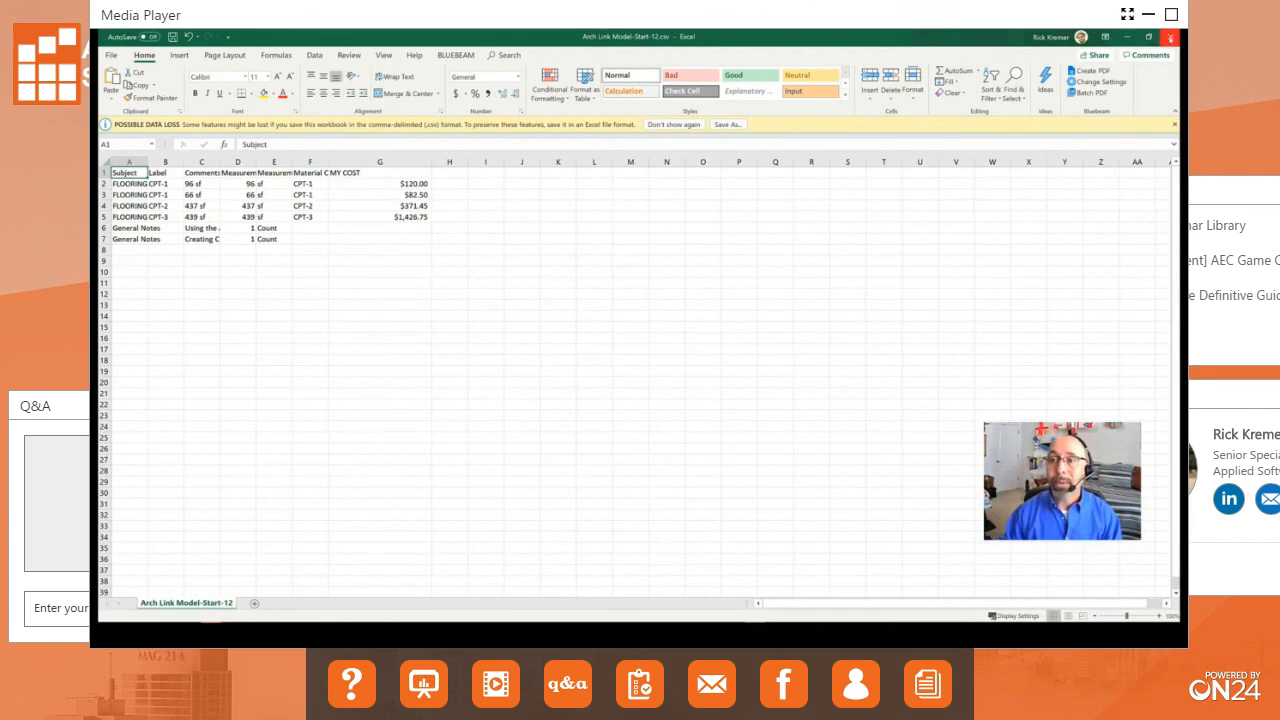
pyautogui.click(1170, 36)
pyautogui.click(639, 344)
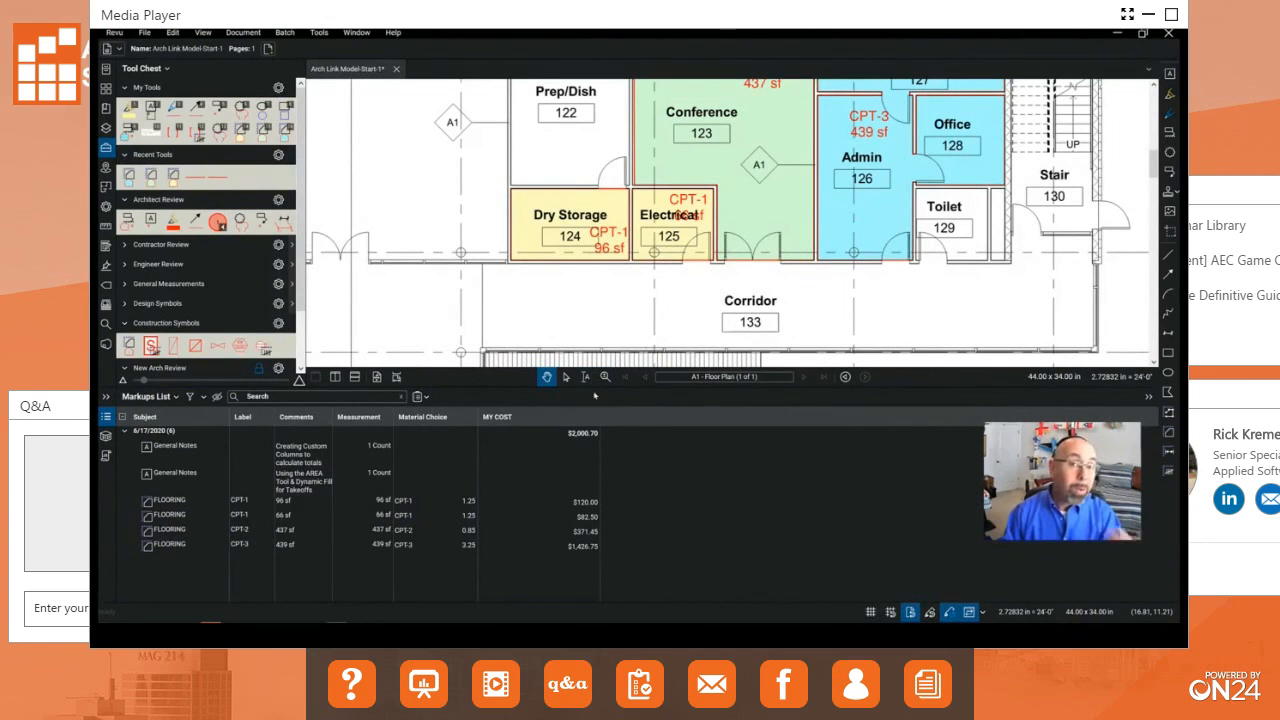
# Step: Open a PDF summary of the Markups List and set it to sort by Label
pyautogui.click(425, 397)
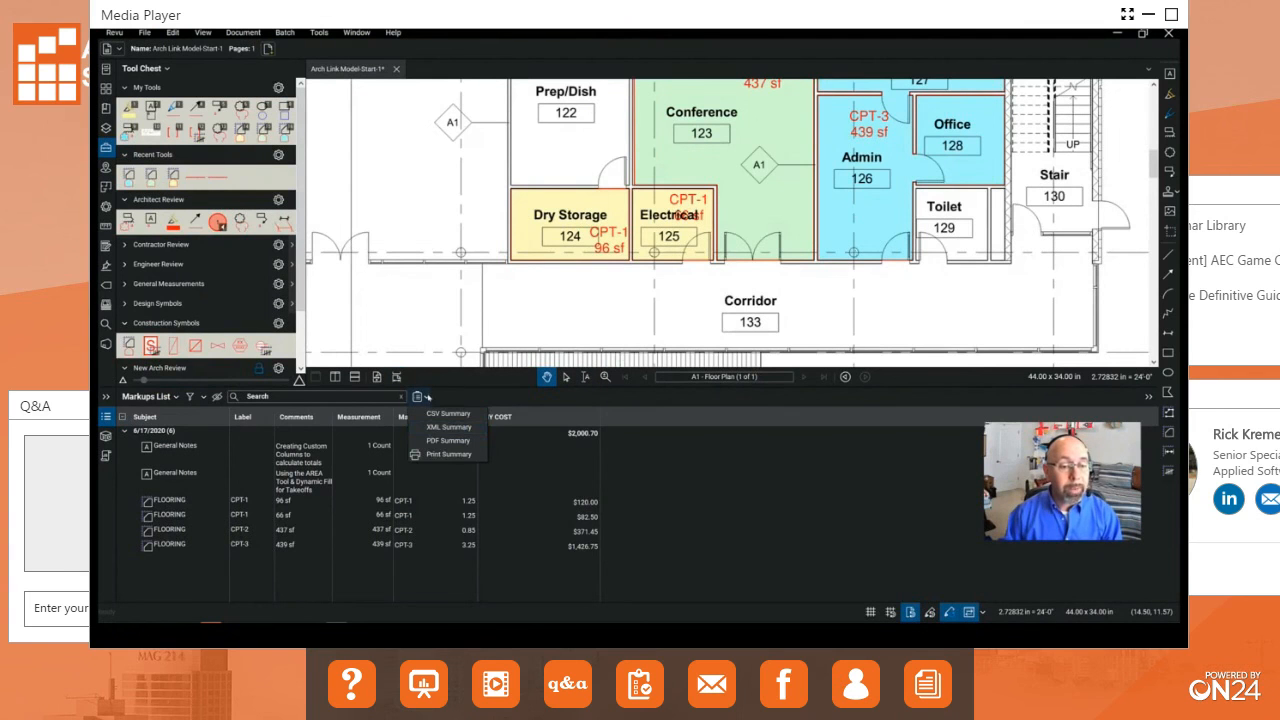
pyautogui.click(438, 441)
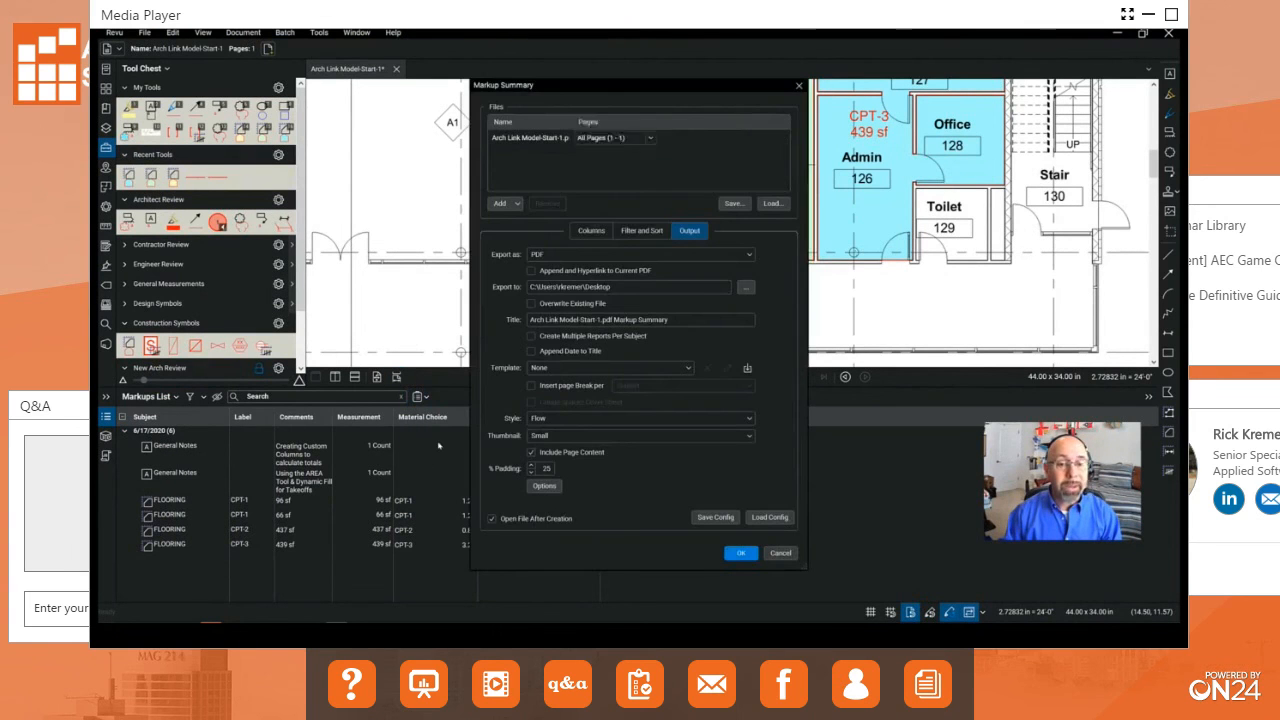
pyautogui.click(655, 233)
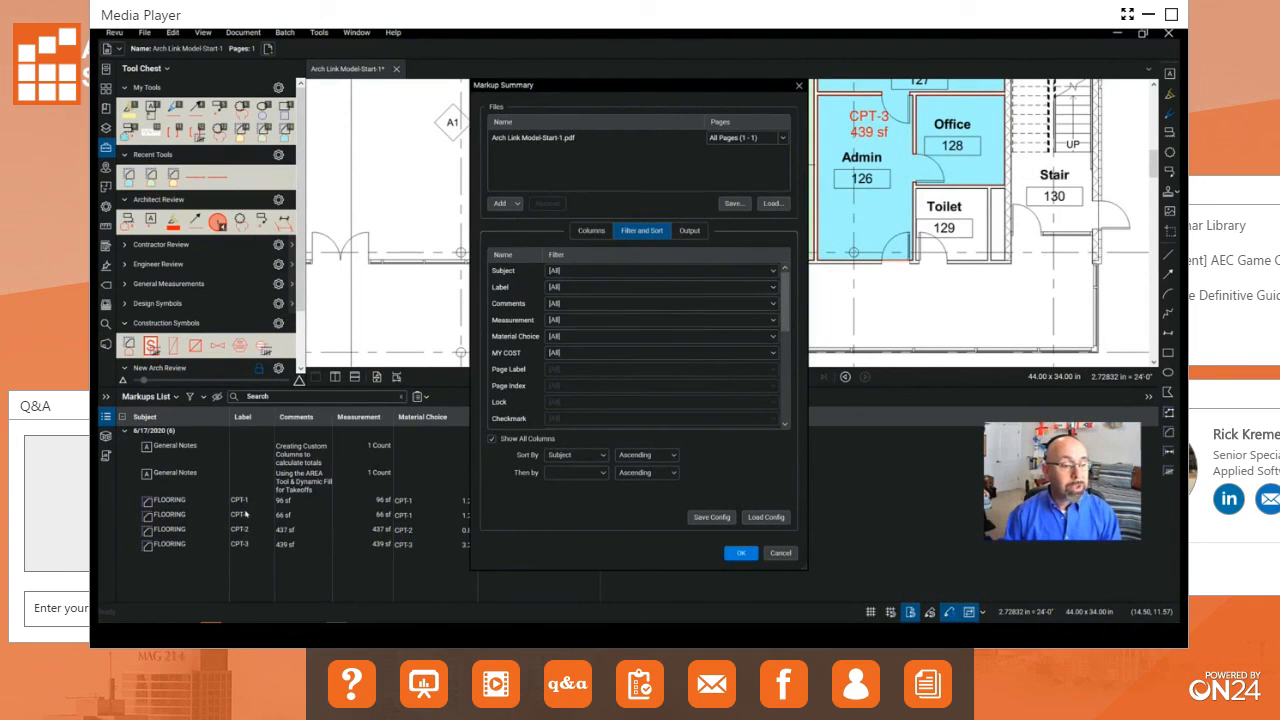
pyautogui.click(245, 513)
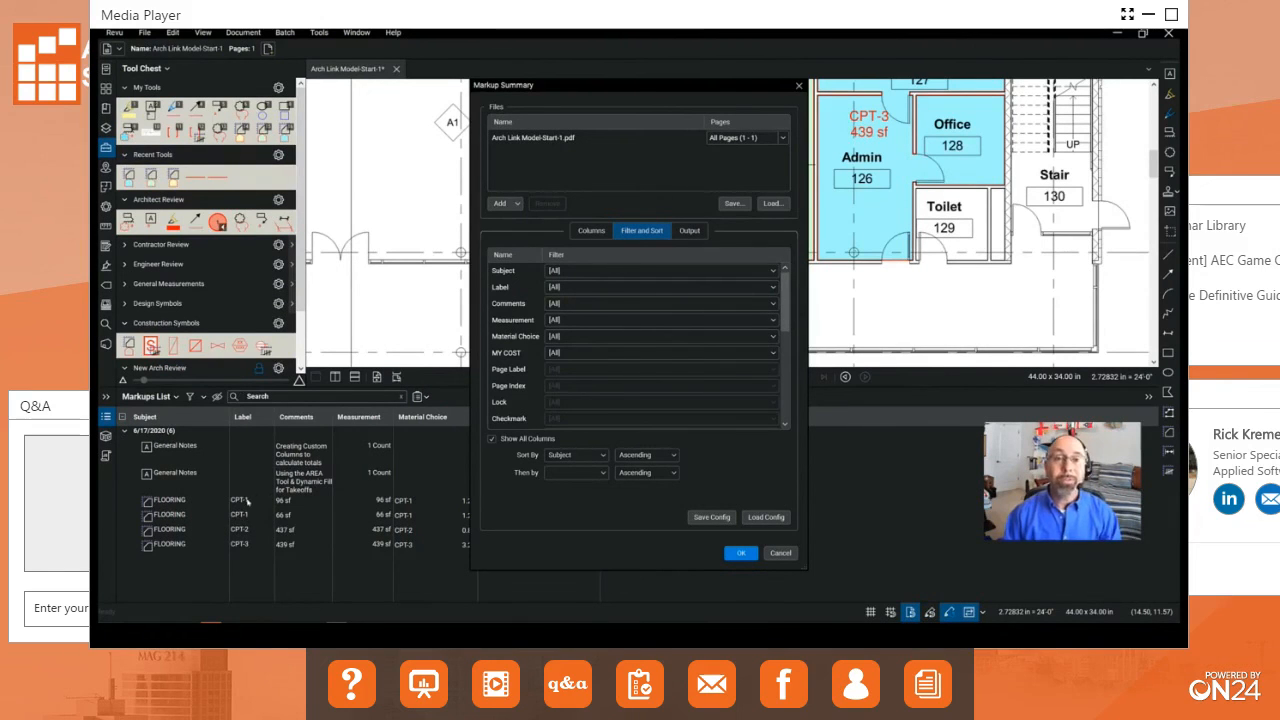
pyautogui.click(603, 457)
pyautogui.click(573, 484)
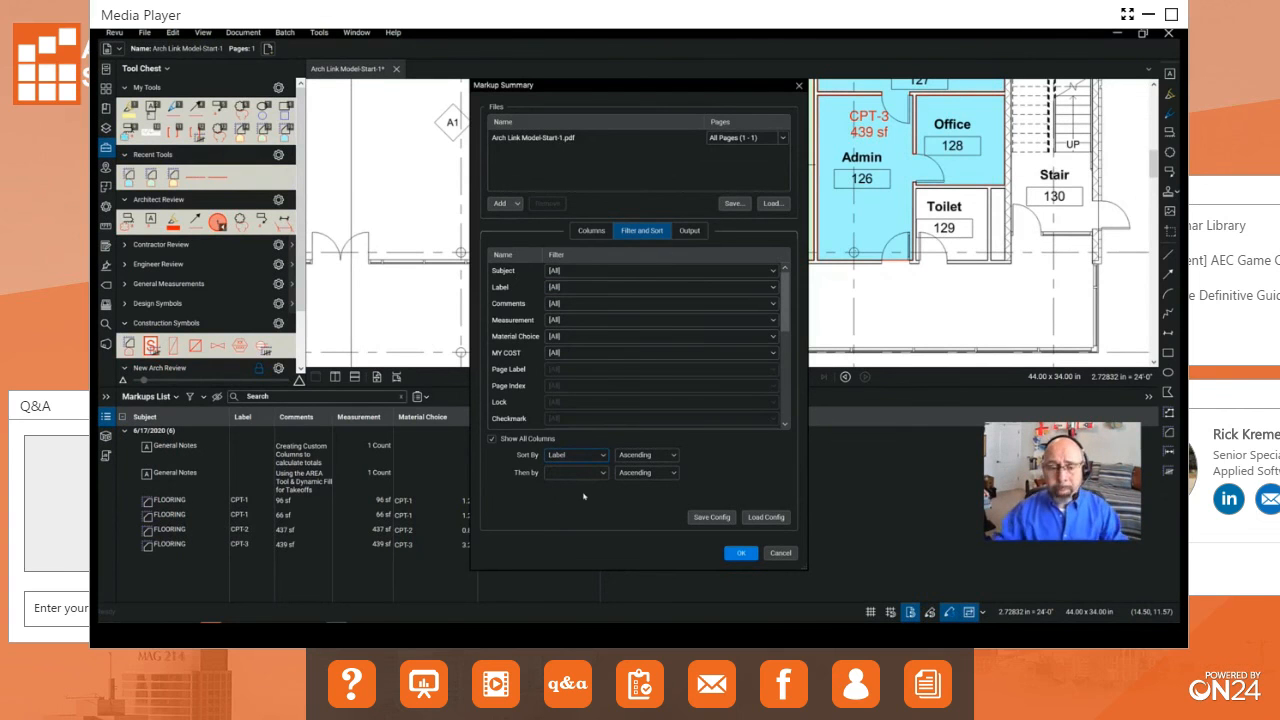
# Step: Generate the PDF markup summary, collapse the Markups List for more room, and review the measurements and costs grouped by label
pyautogui.click(740, 553)
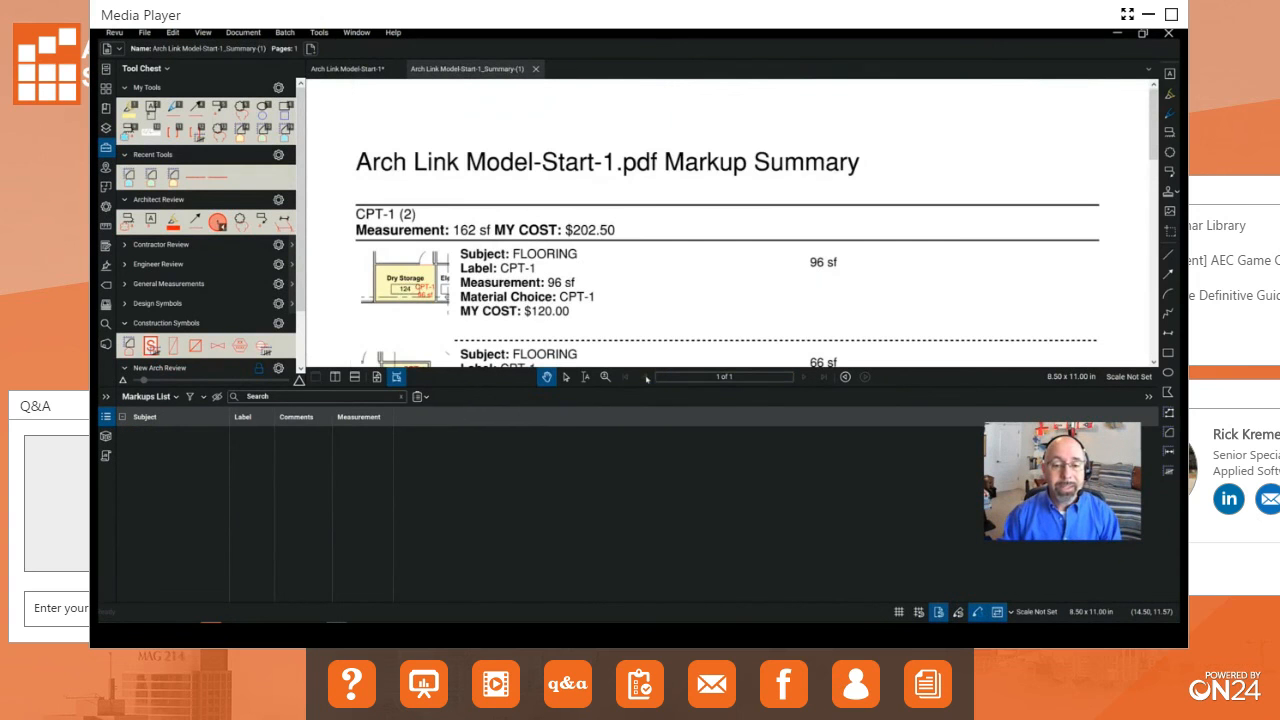
pyautogui.moveTo(646, 387); pyautogui.dragTo(642, 600)
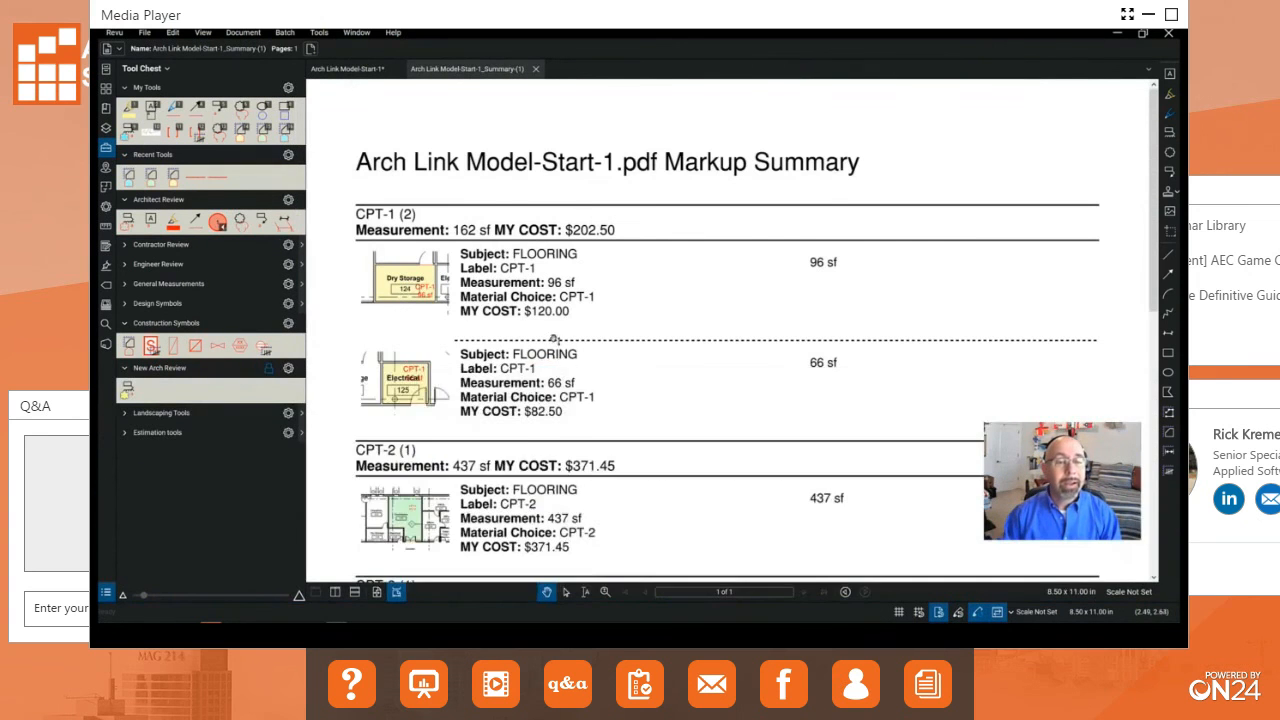
pyautogui.scroll(-2, 553, 340)
pyautogui.scroll(2, 553, 340)
pyautogui.scroll(-3, 556, 335)
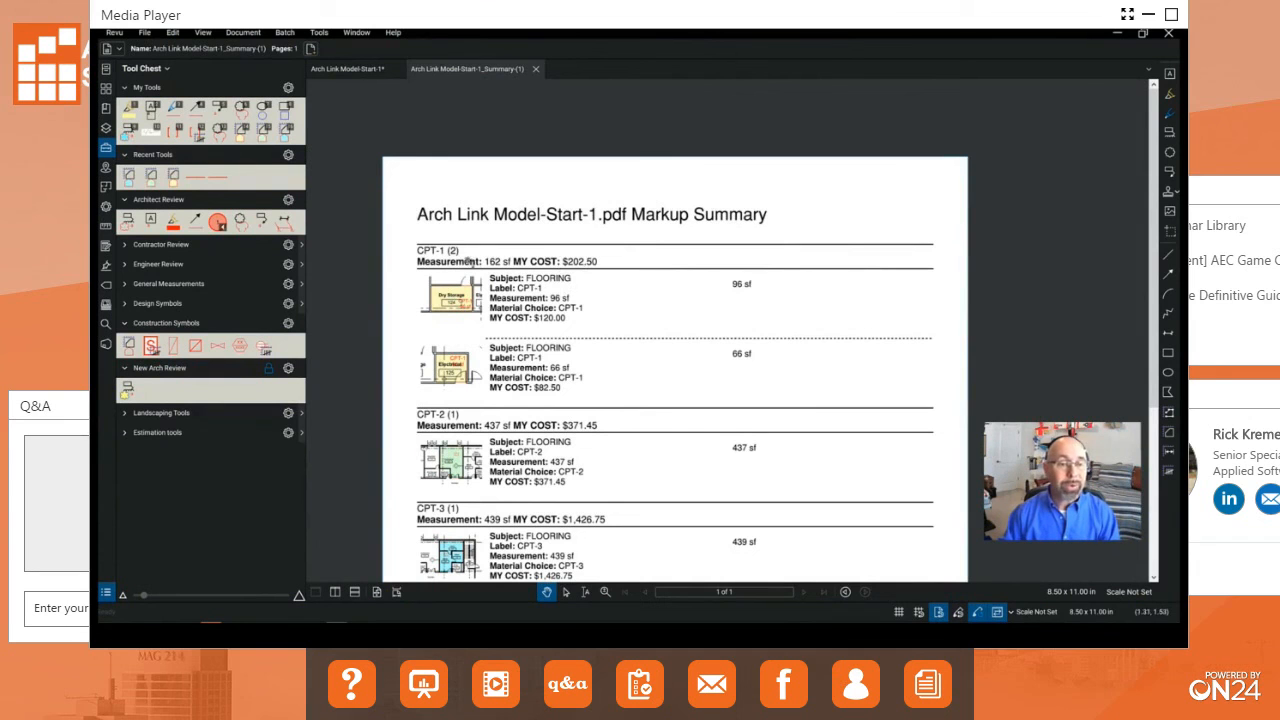
pyautogui.scroll(-3, 468, 260)
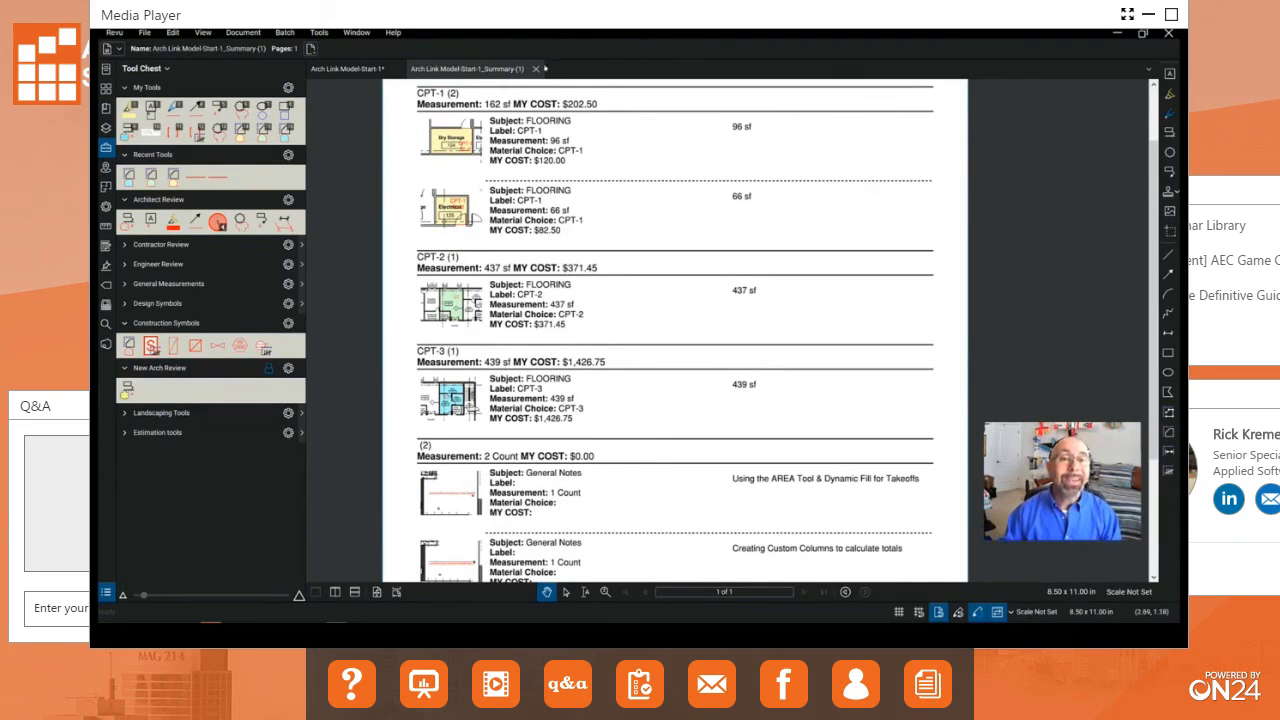
# Step: Close the PDF summary and return to the color-filled flooring areas on the floor plan
pyautogui.click(535, 68)
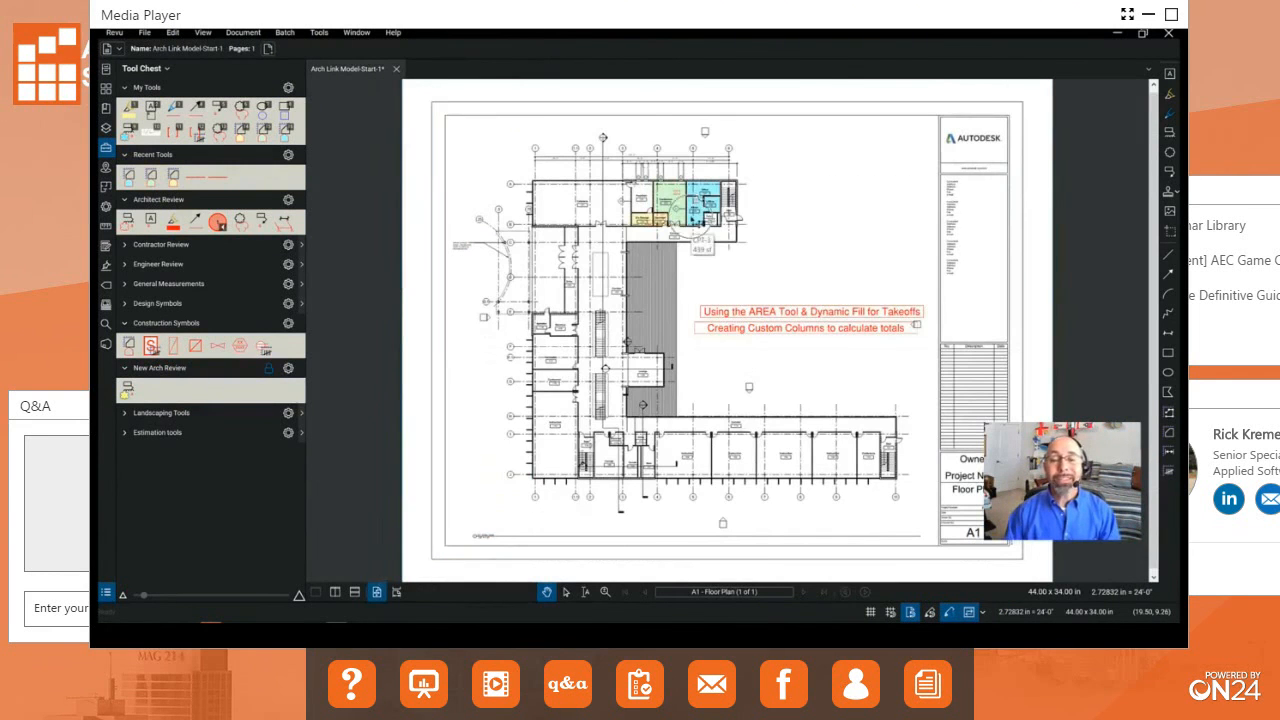
pyautogui.scroll(3, 697, 222)
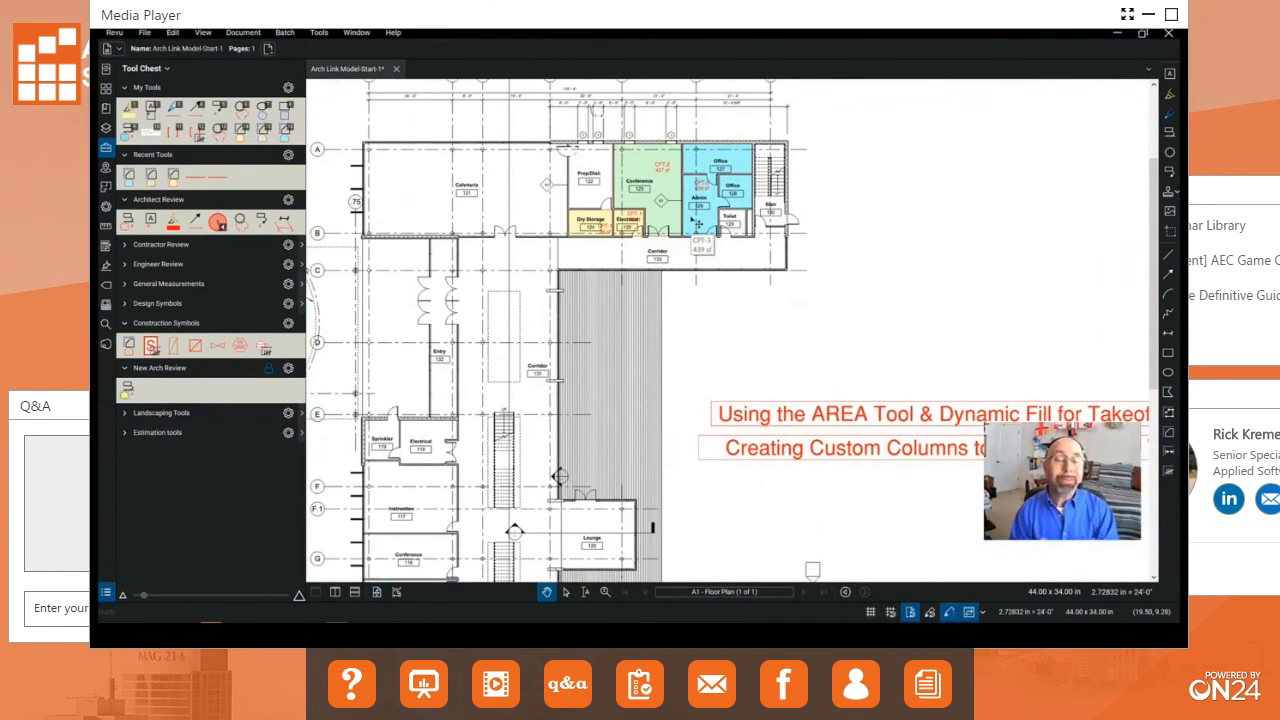